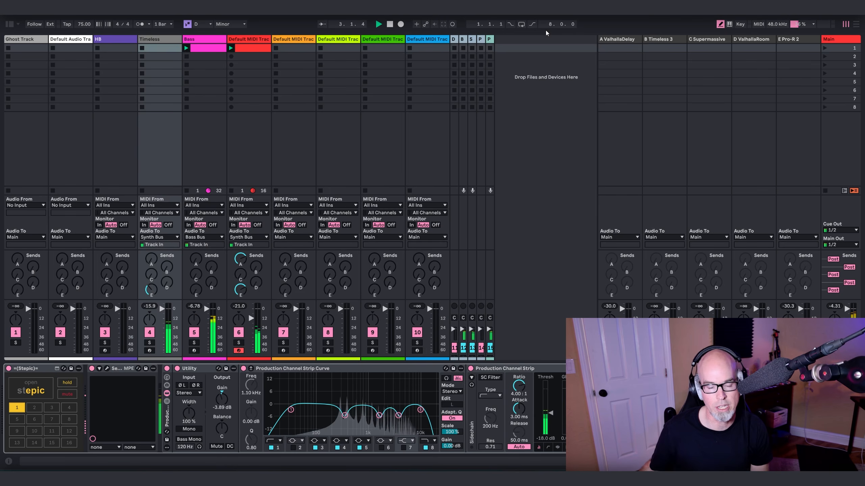
Inspect the Serum 2 patch on the Timeless track and close its window
click(108, 368)
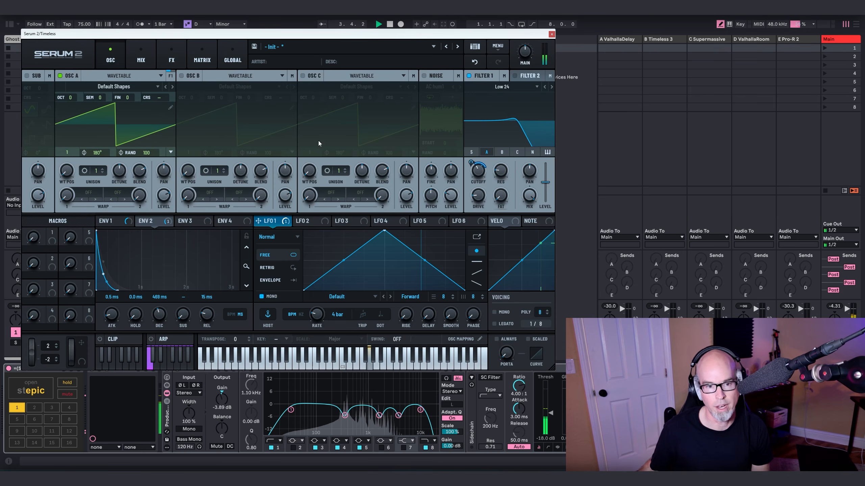
click(551, 34)
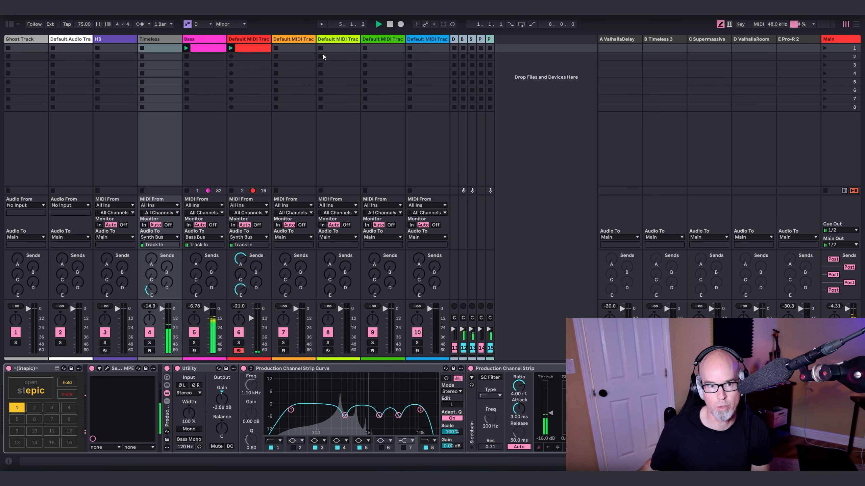
View the Bass track's Serum 2 patch and set the track's Utility gain to about -10.0 dB
click(197, 39)
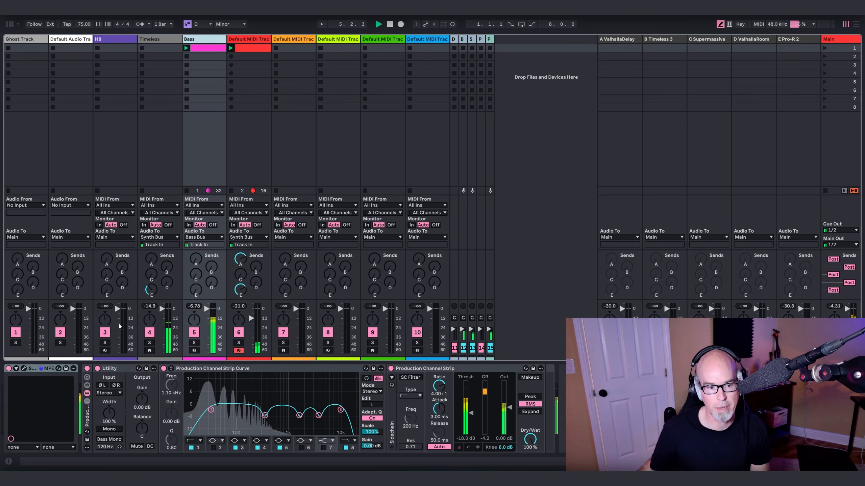
click(24, 368)
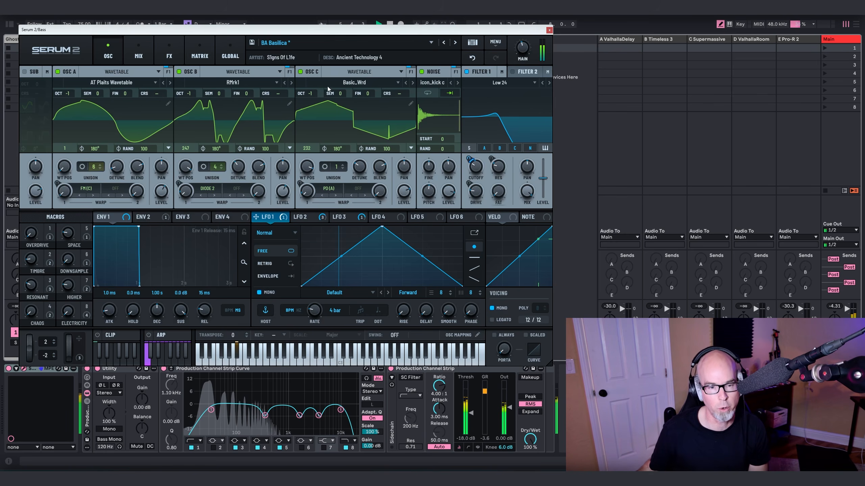
click(549, 30)
drag(143, 399, 143, 420)
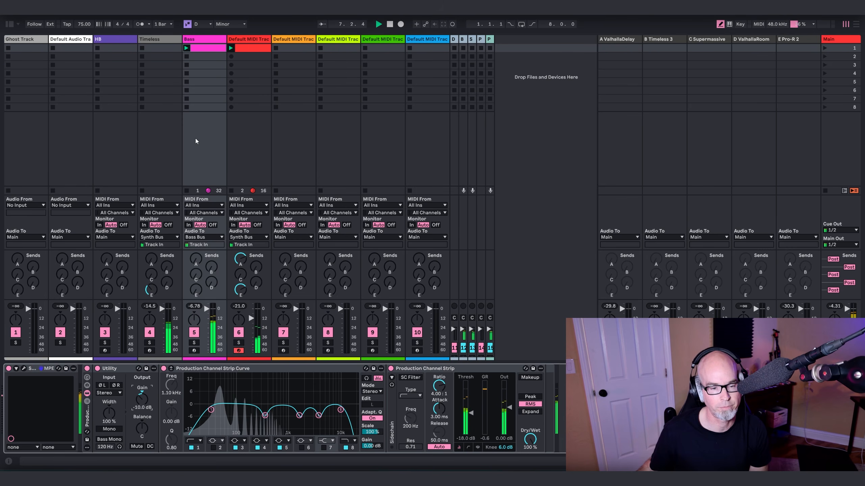
Inspect the Current synth patch on the red Default MIDI track and close its window
click(252, 68)
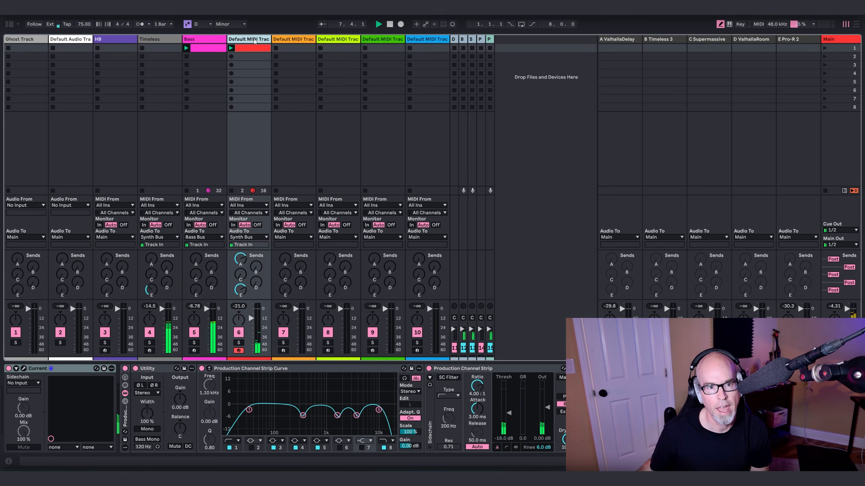
click(24, 369)
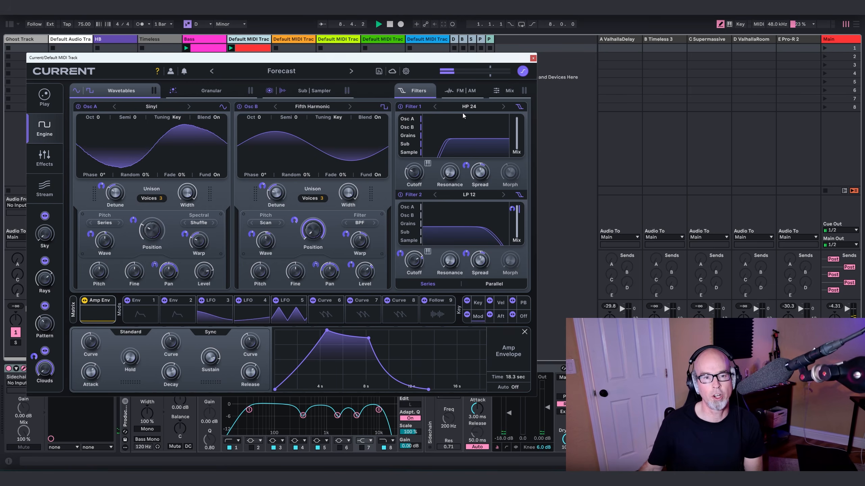
click(533, 59)
Open the FabFilter Timeless 3 delay on the Timeless track and move its window slightly lower
click(154, 41)
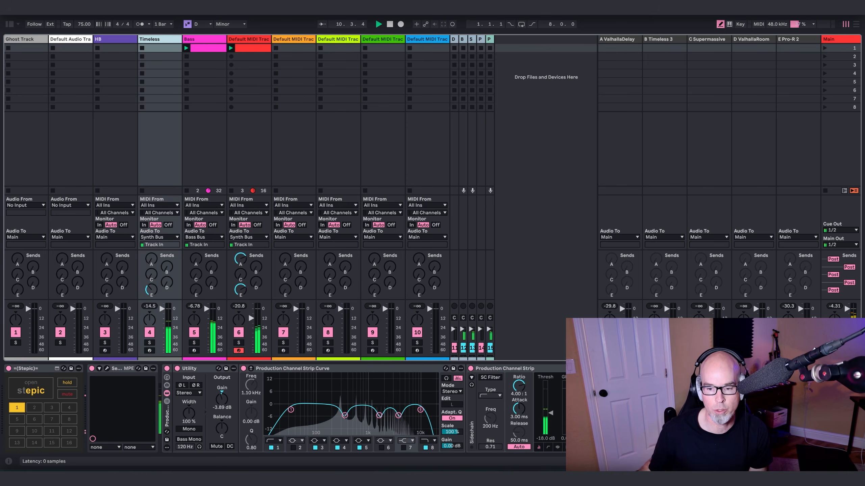
click(107, 368)
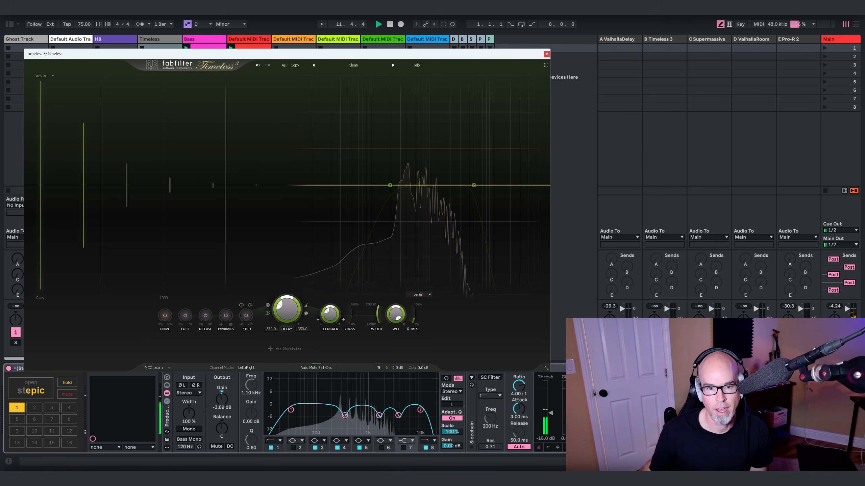
mouse_move(349, 57)
mouse_down()
mouse_move(359, 74)
mouse_move(344, 70)
mouse_up()
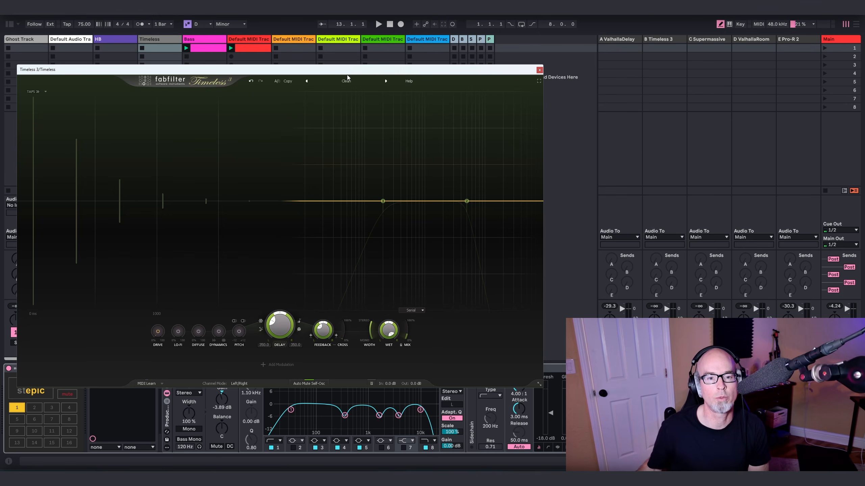
Load the Default Setting preset in Timeless 3 to view its modulation sources, and reload the Clean preset
click(346, 82)
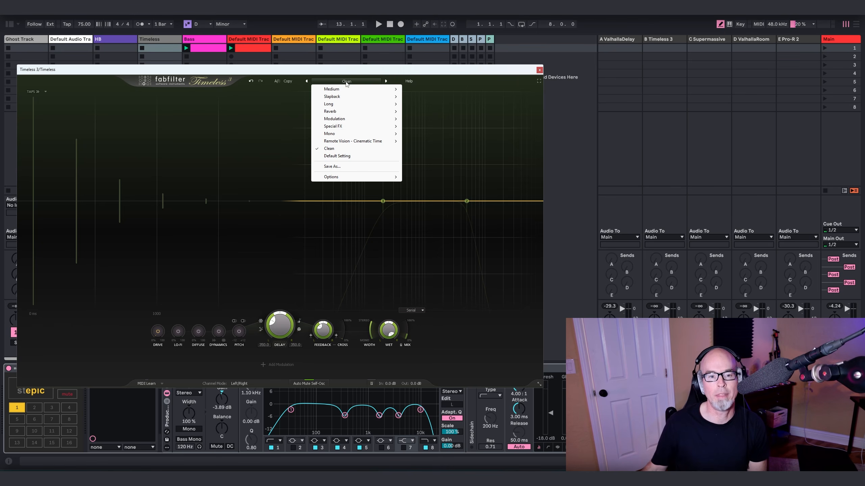
click(344, 157)
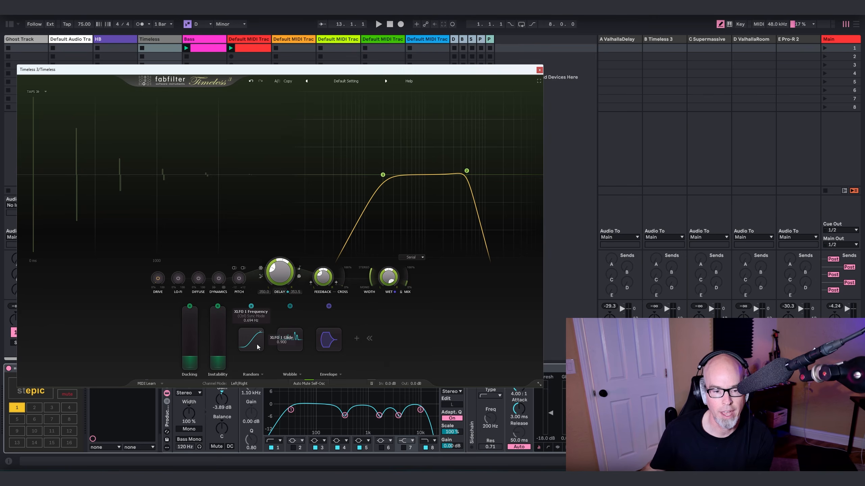
mouse_move(258, 347)
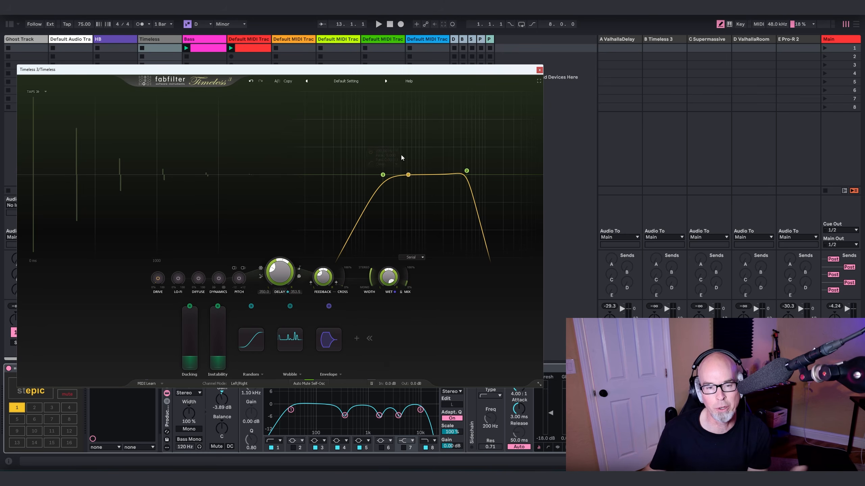
click(345, 81)
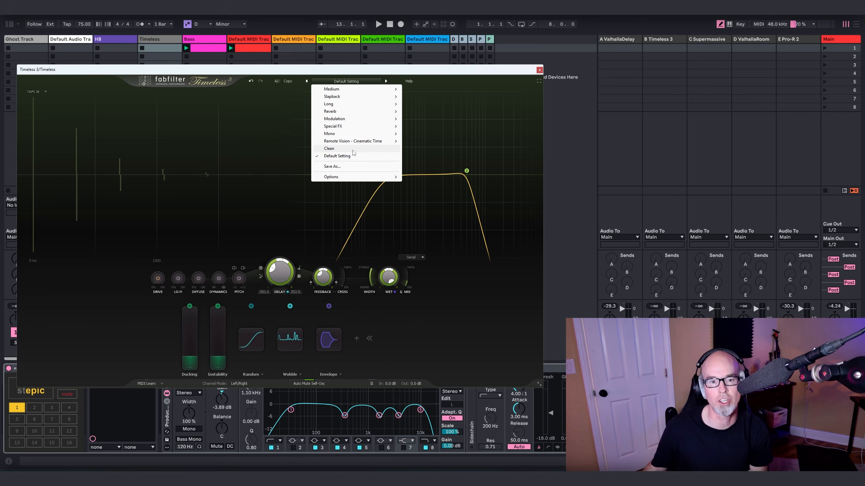
click(329, 148)
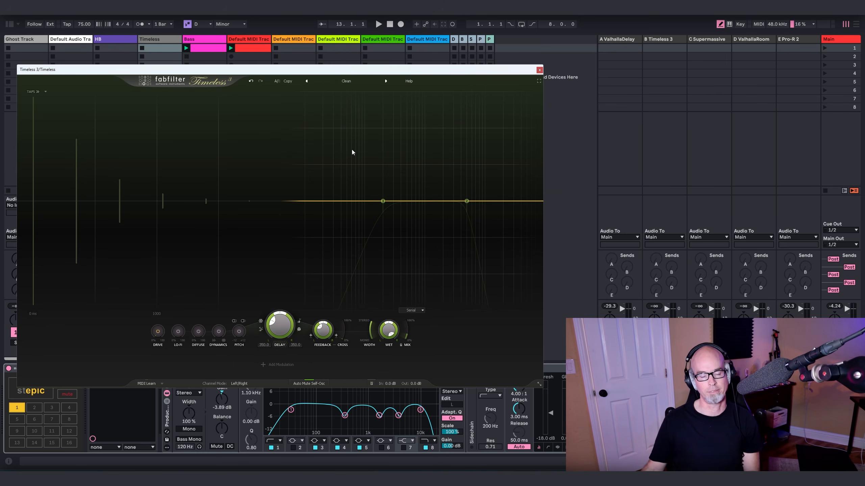
Look over the delay sync options and Delay Time control, and audition the Clean preset with the clips playing
click(300, 322)
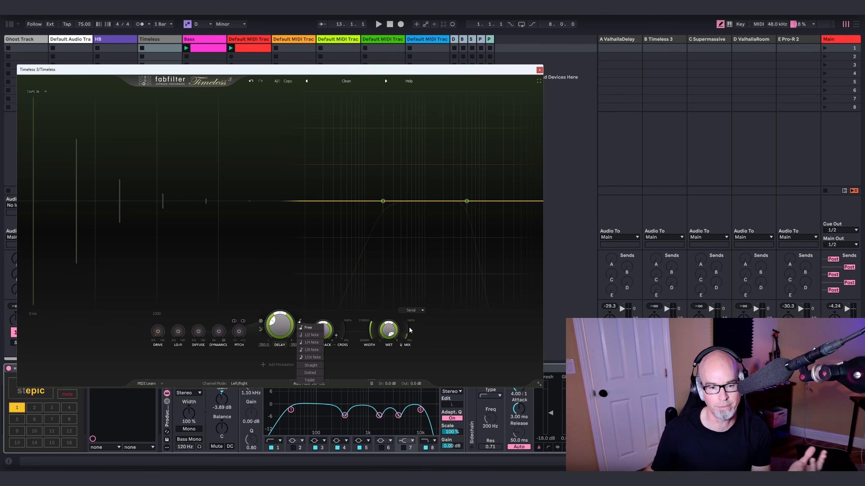
click(436, 331)
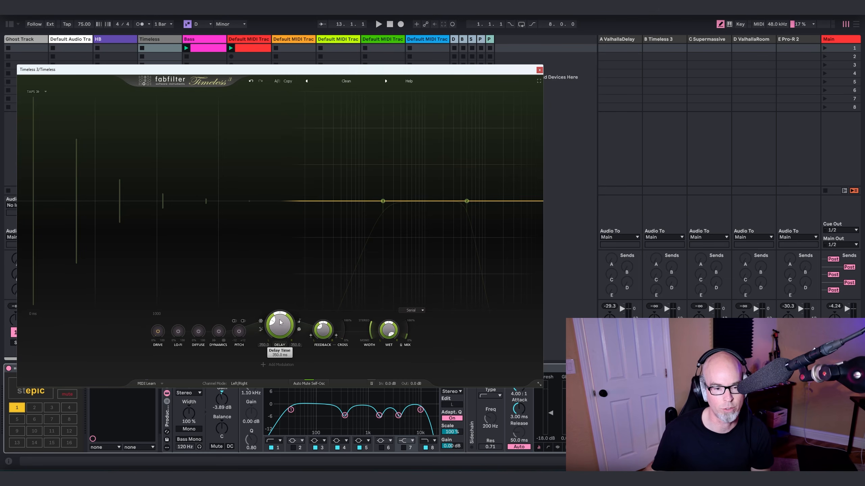
mouse_move(280, 323)
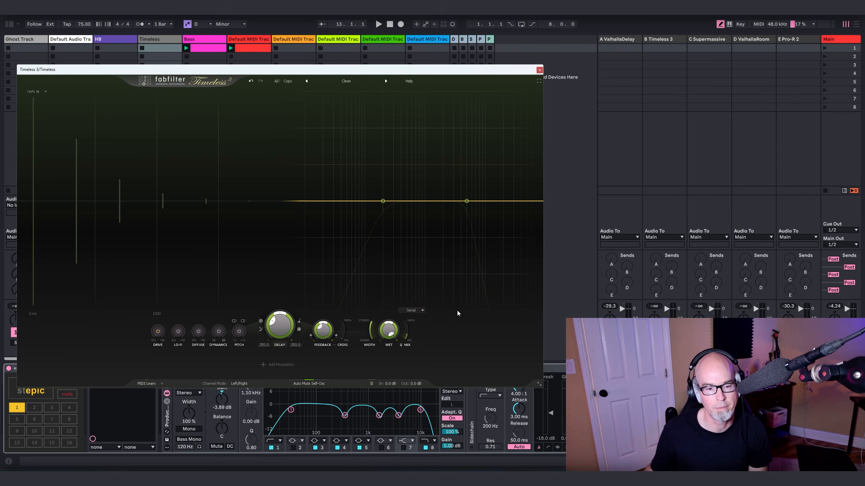
key(space)
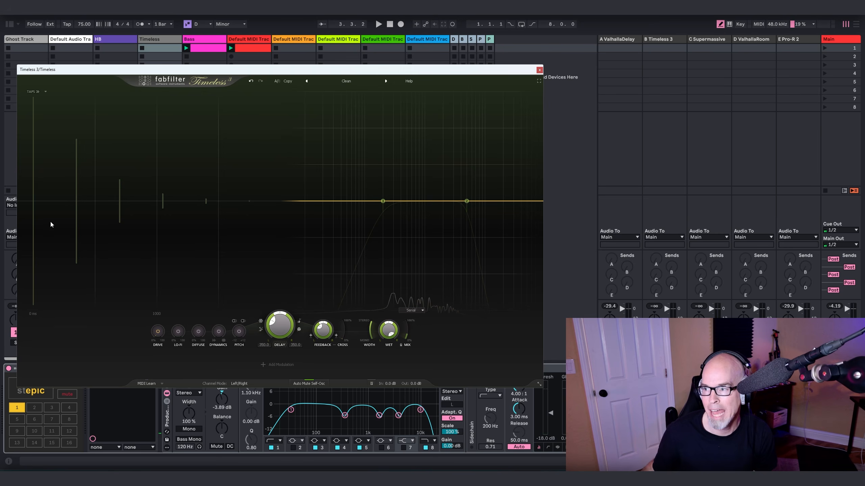
mouse_move(397, 190)
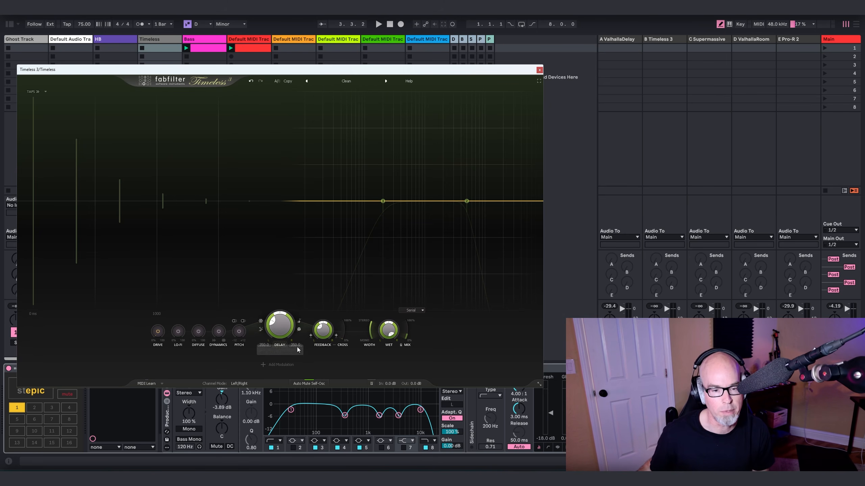
Resize the Timeless 3 window, trying Large and settling on Extra Large
click(540, 385)
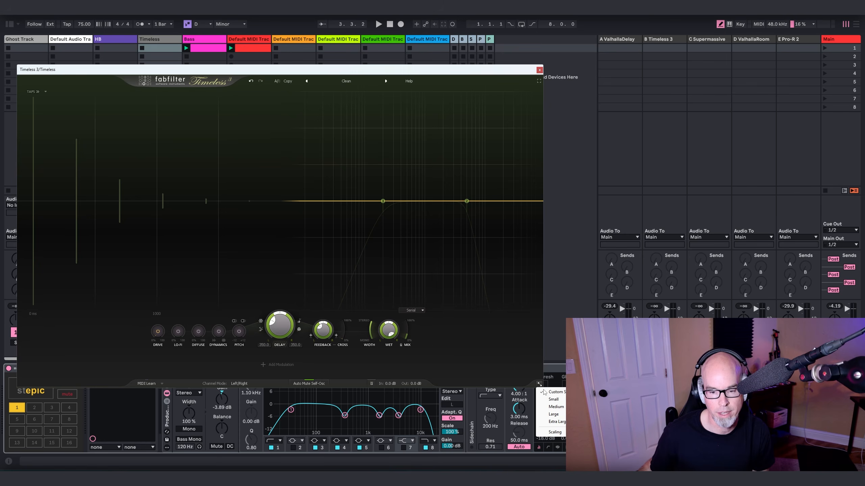
click(552, 417)
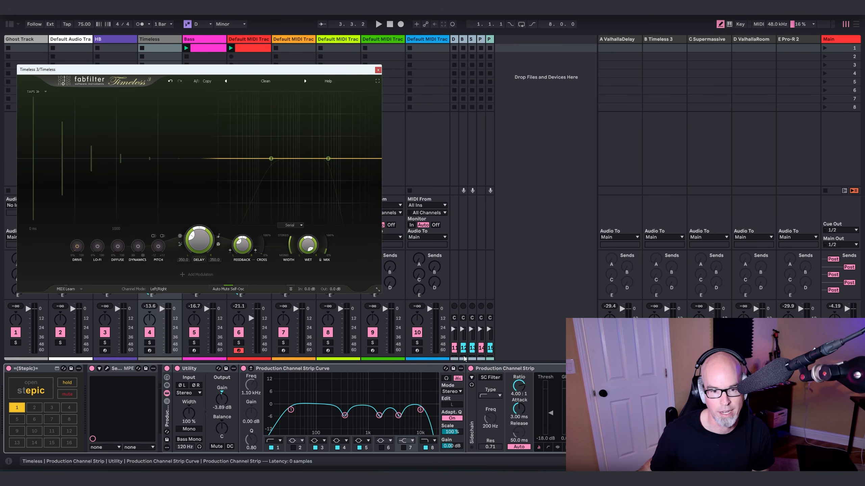
click(377, 289)
click(404, 328)
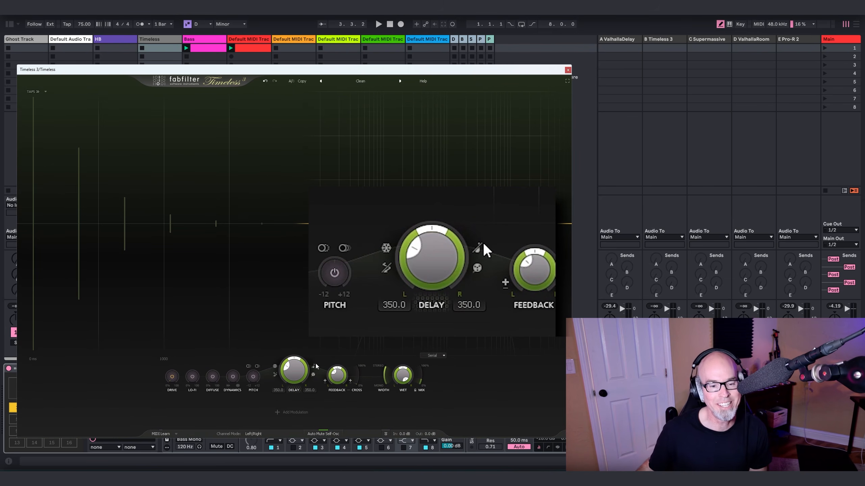
Sync the delay time to the song tempo as a dotted 1/8 Note
mouse_move(313, 367)
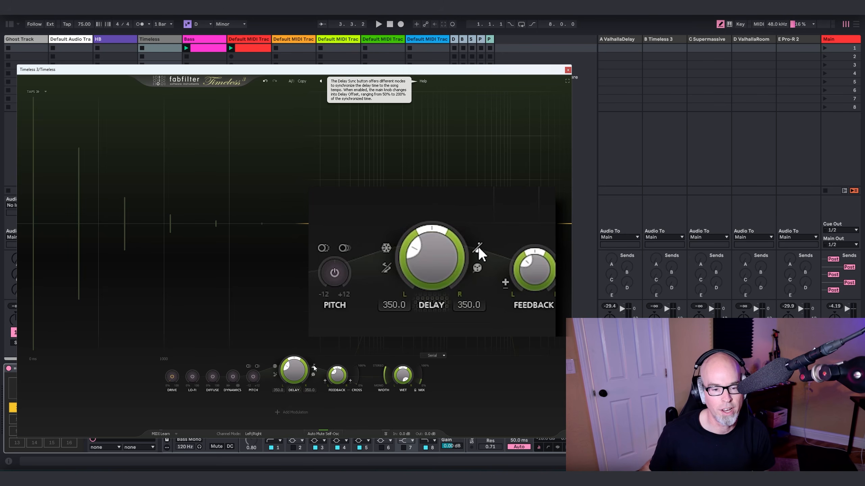
click(314, 368)
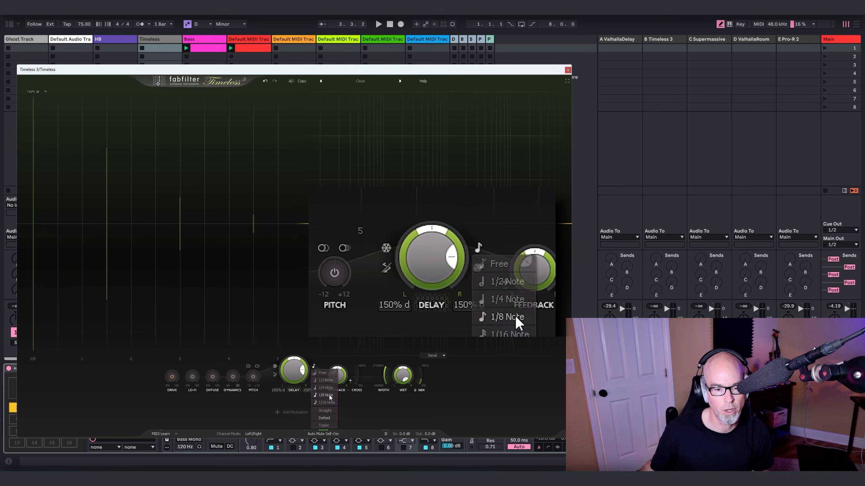
click(329, 396)
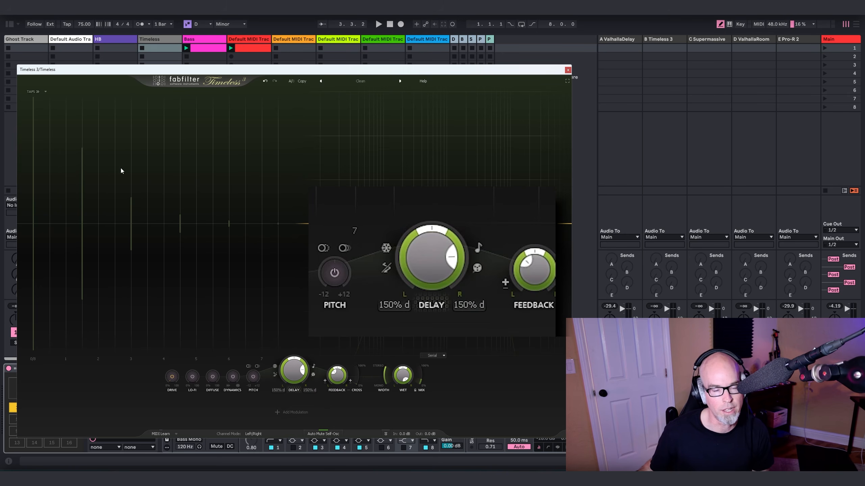
Audition the dotted 1/8 delay, checking the Dotted option and the Delay Offset, and stop playback
key(space)
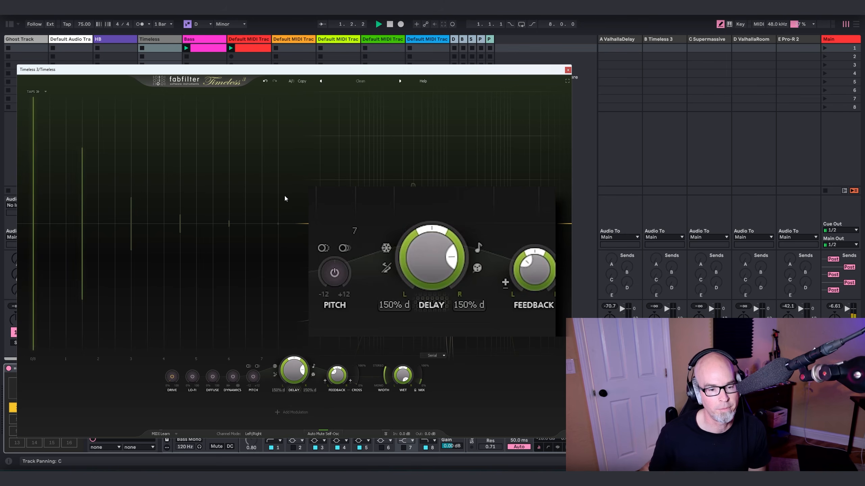
click(313, 367)
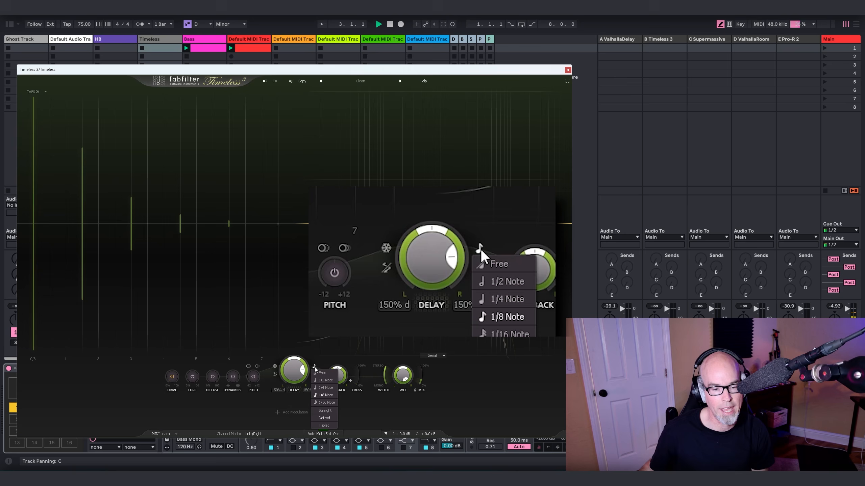
click(328, 418)
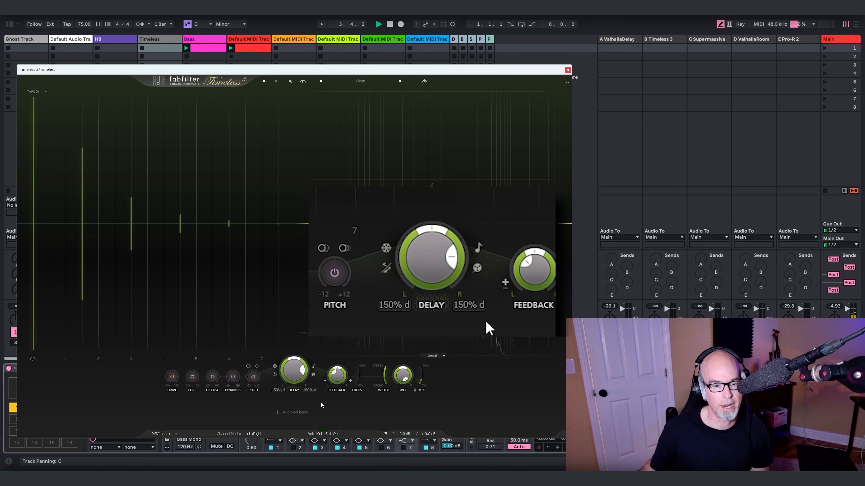
mouse_move(301, 371)
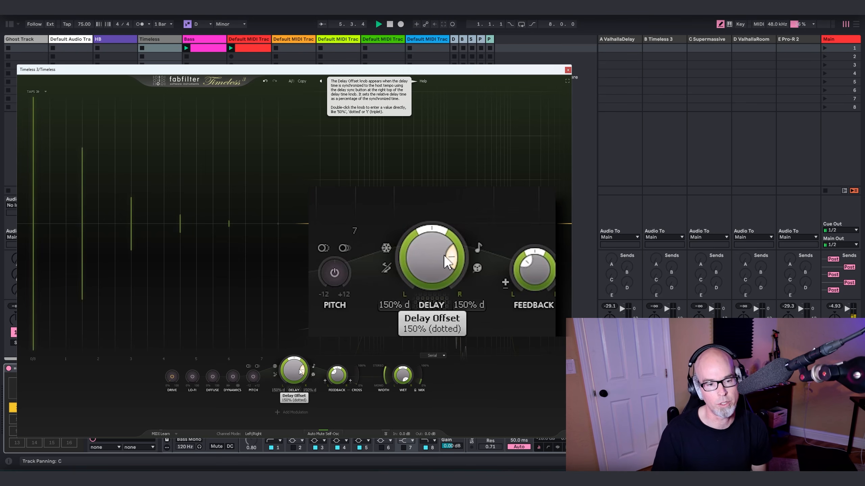
click(390, 25)
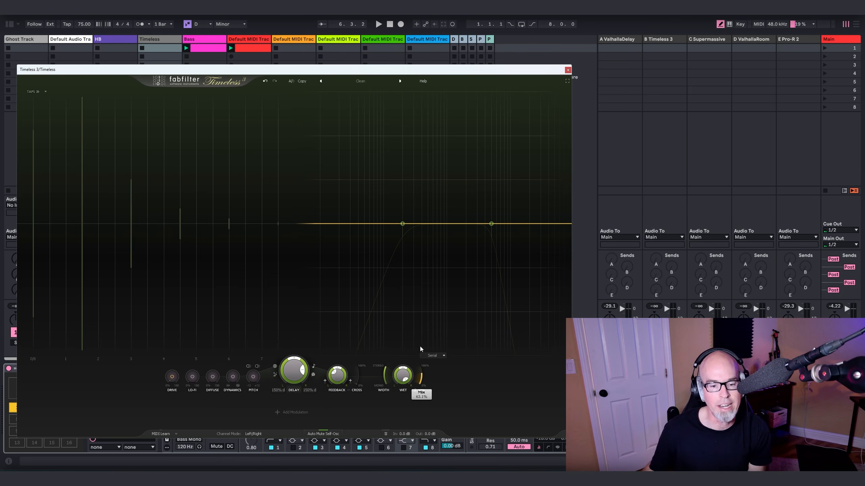
Set the delay Feedback to about 43.3% while the clips play, and review the Mix, cross feedback and delay pan controls
key(space)
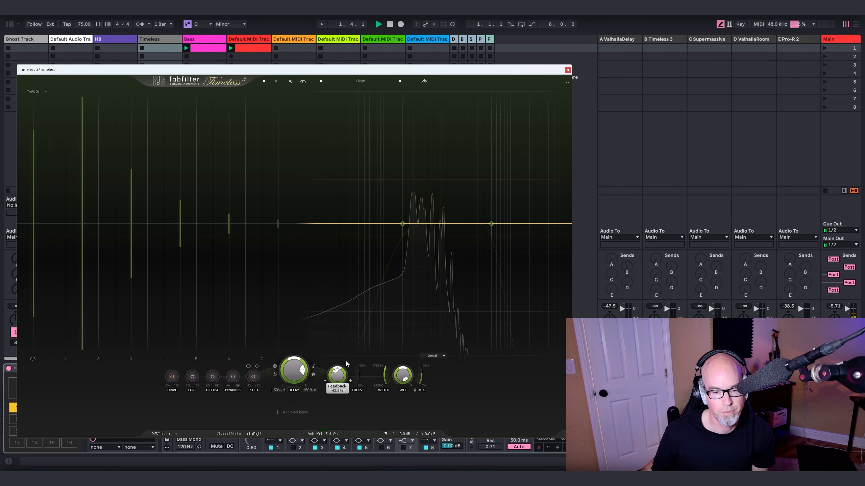
mouse_move(421, 379)
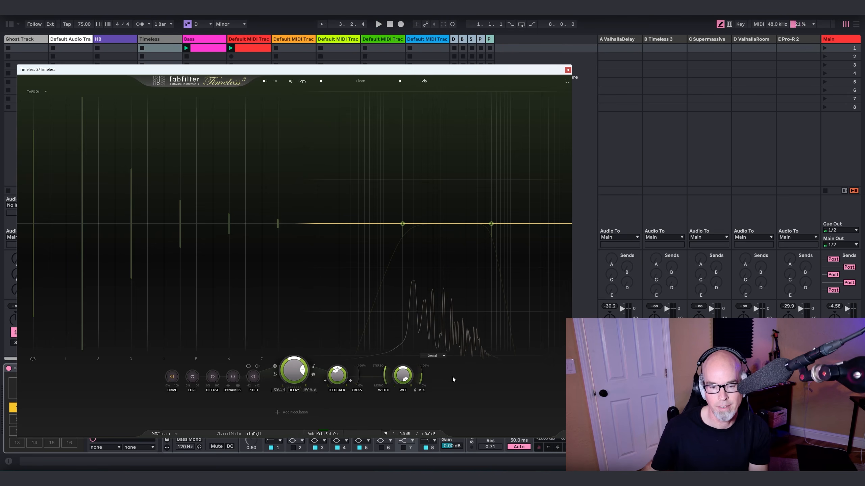
mouse_move(305, 376)
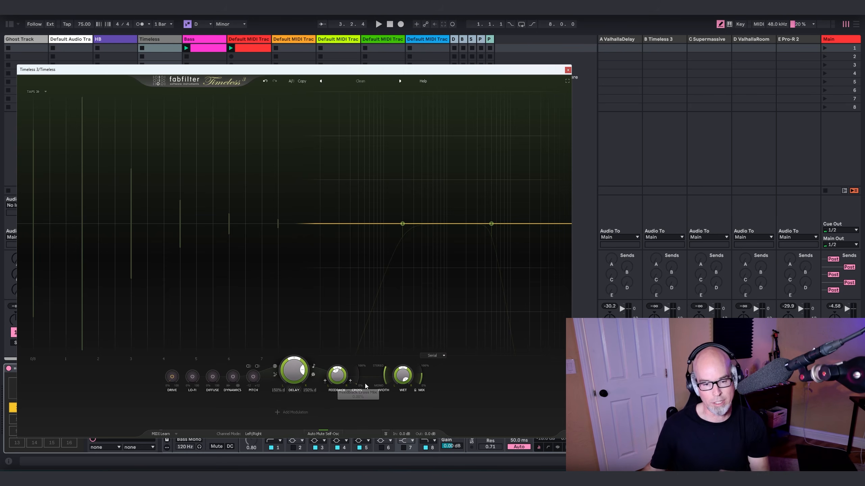
mouse_move(357, 383)
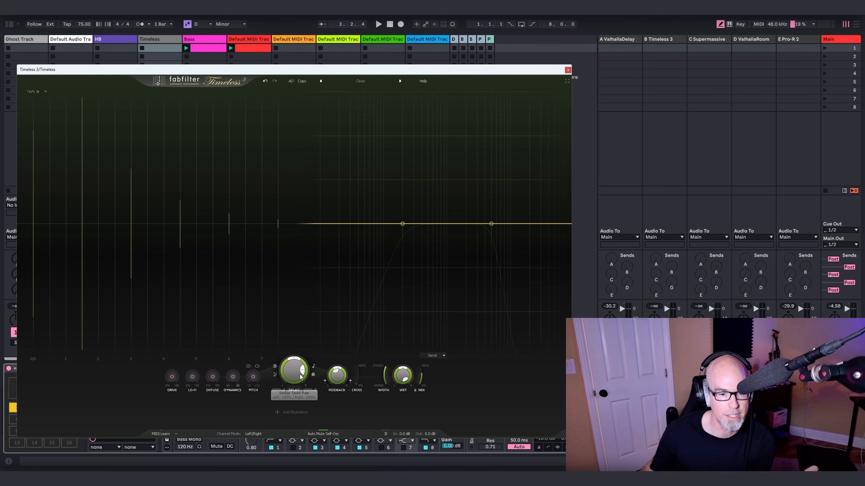
Set the delay's ping pong mode to Ping Pong L-R and play the clips to hear the echoes alternate
click(275, 376)
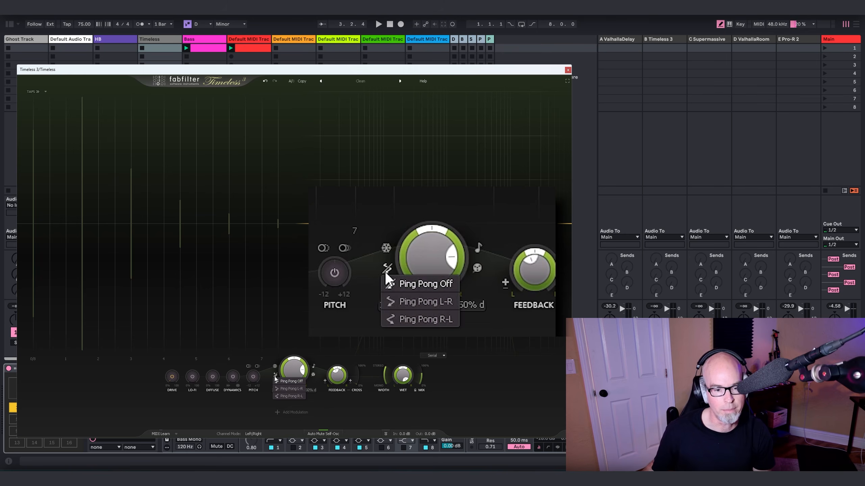
click(294, 388)
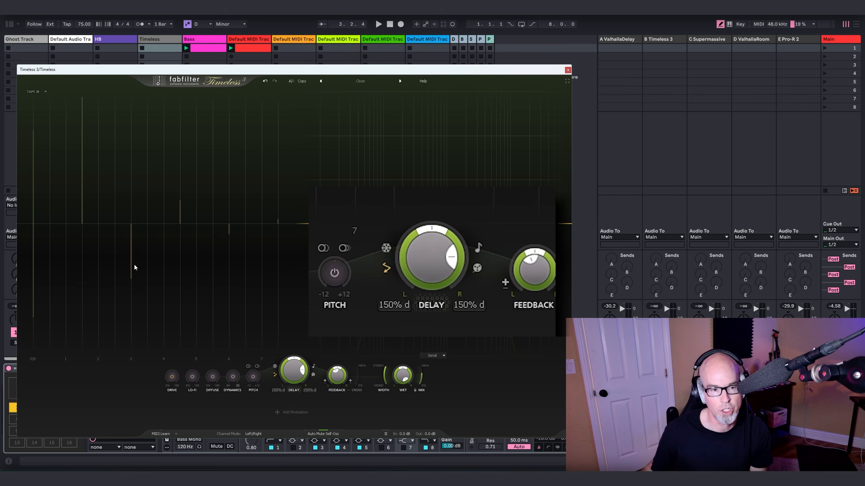
key(space)
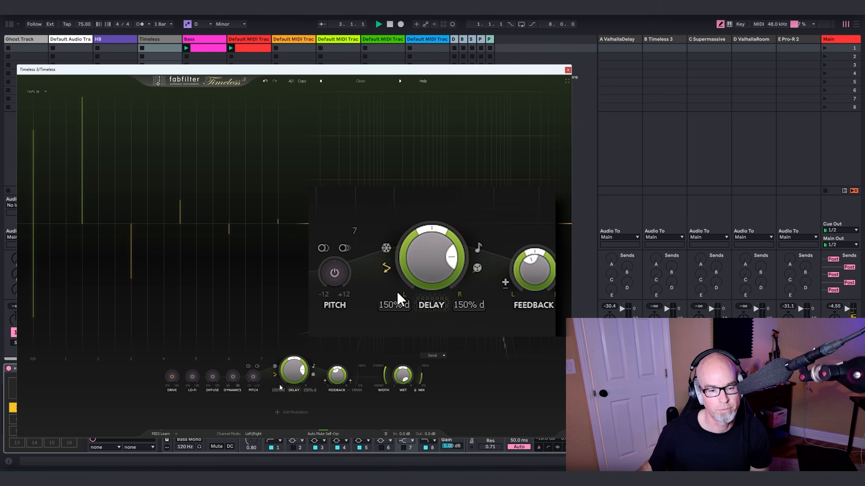
Try freezing the delay during playback, stop the transport and switch Freeze off again
click(383, 247)
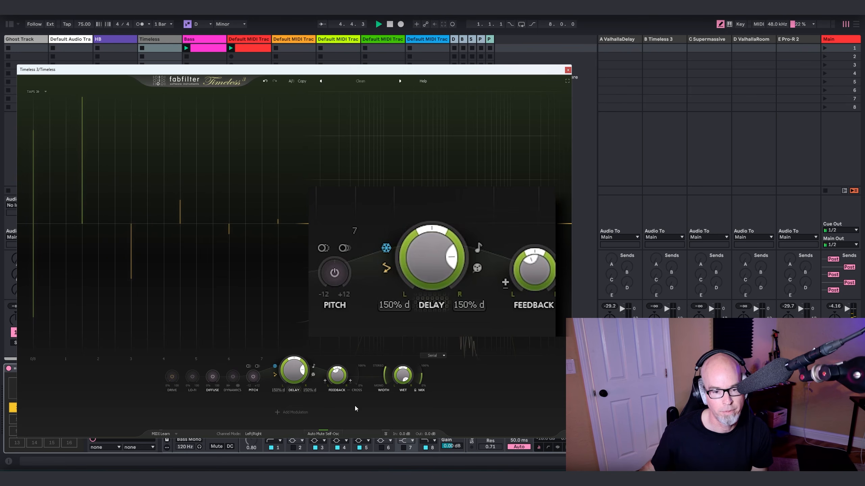
key(space)
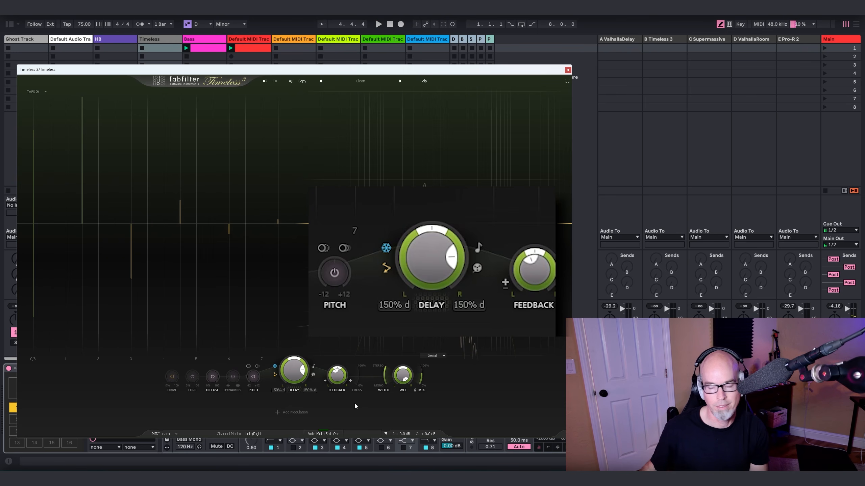
click(387, 248)
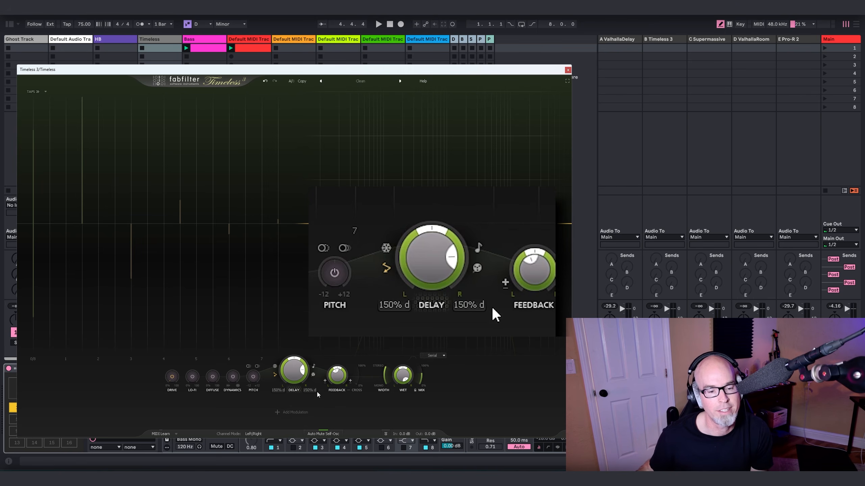
Play the clips while reviewing the note sync and read mode options, and set the delay time sync to Free
key(space)
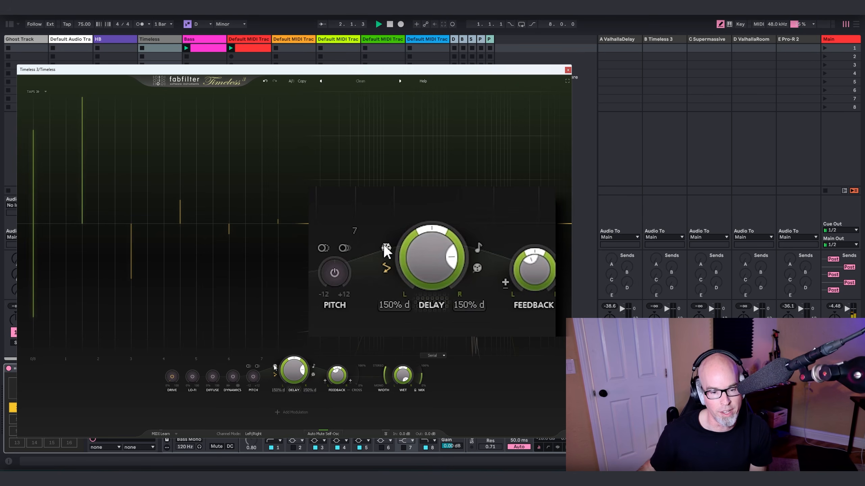
click(314, 367)
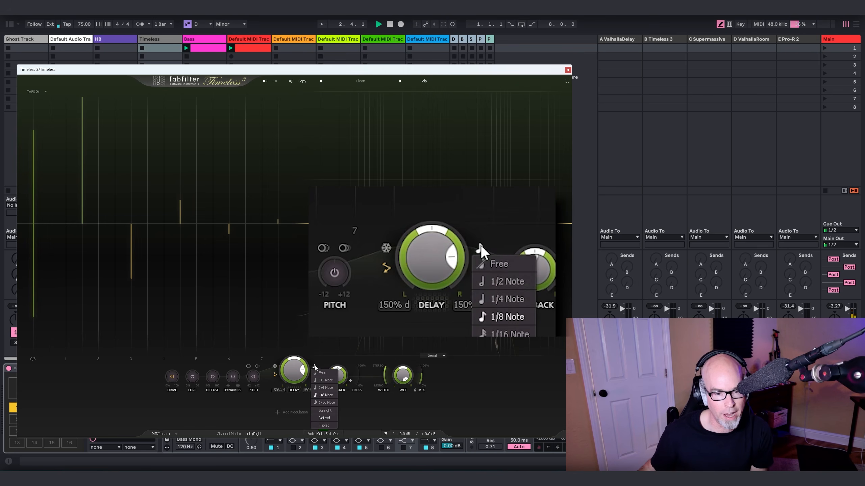
click(289, 419)
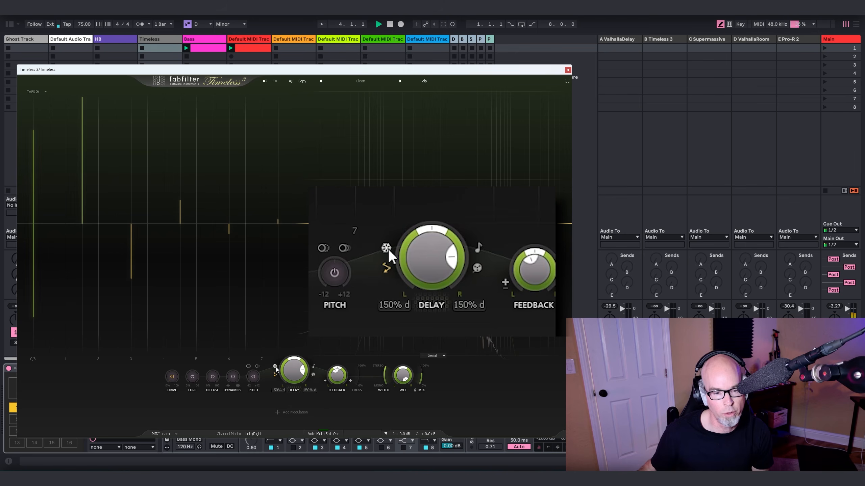
click(477, 270)
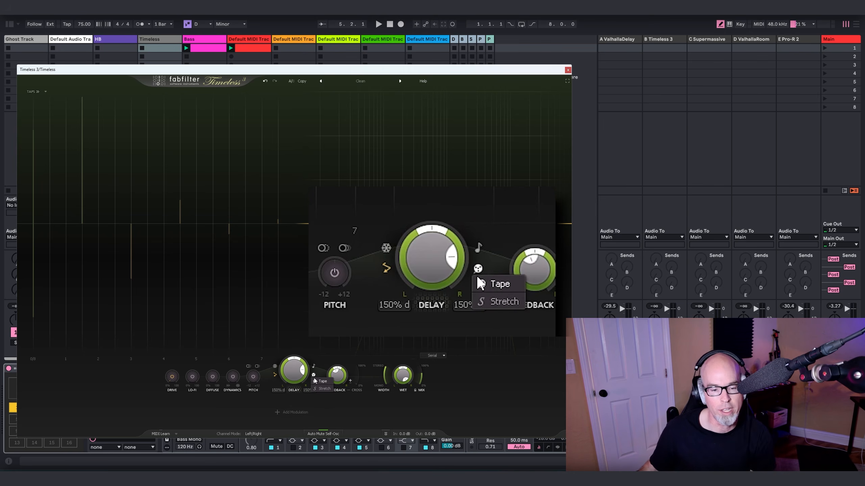
click(476, 252)
click(477, 250)
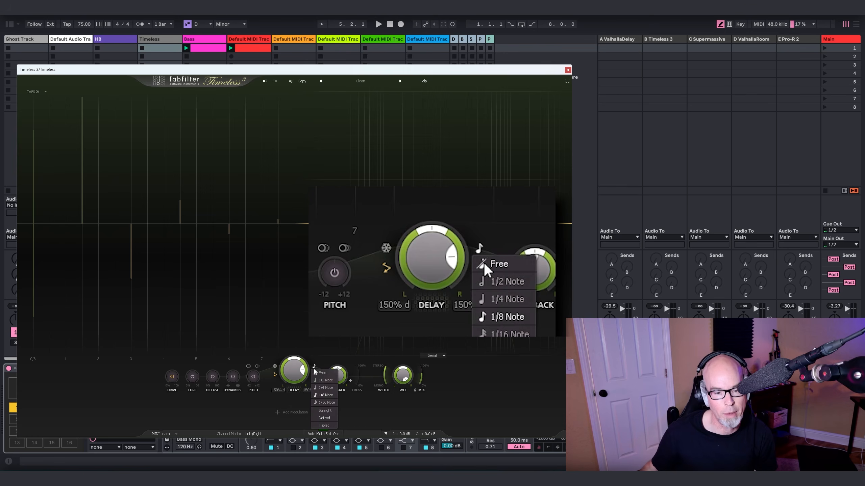
click(488, 264)
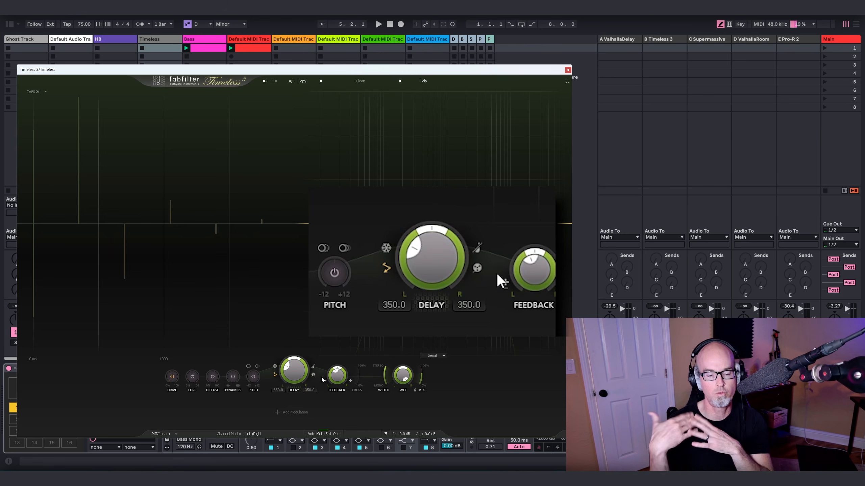
During playback in Tape mode, raise the Delay Time in two sweeps to about 702 ms and about 1.673 sec
key(space)
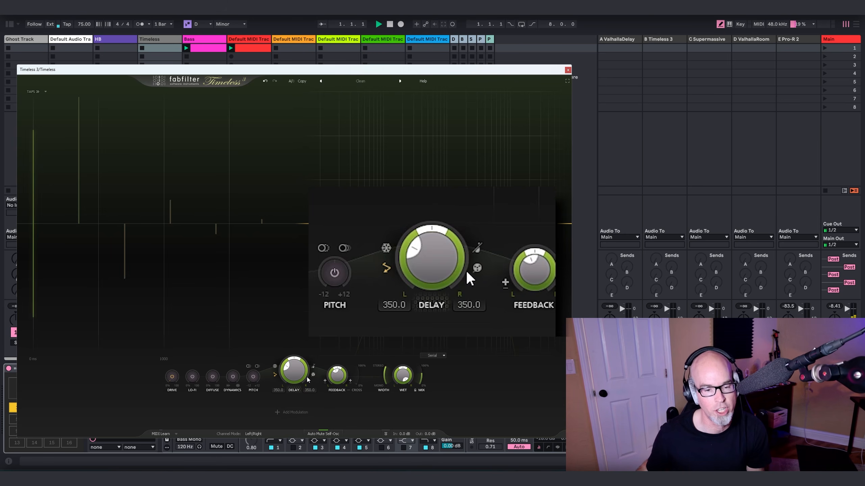
click(478, 269)
click(427, 267)
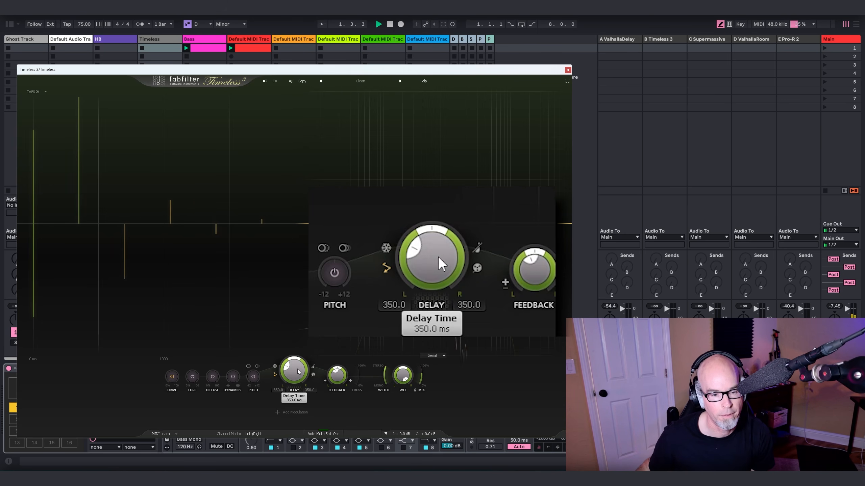
drag(438, 256, 449, 200)
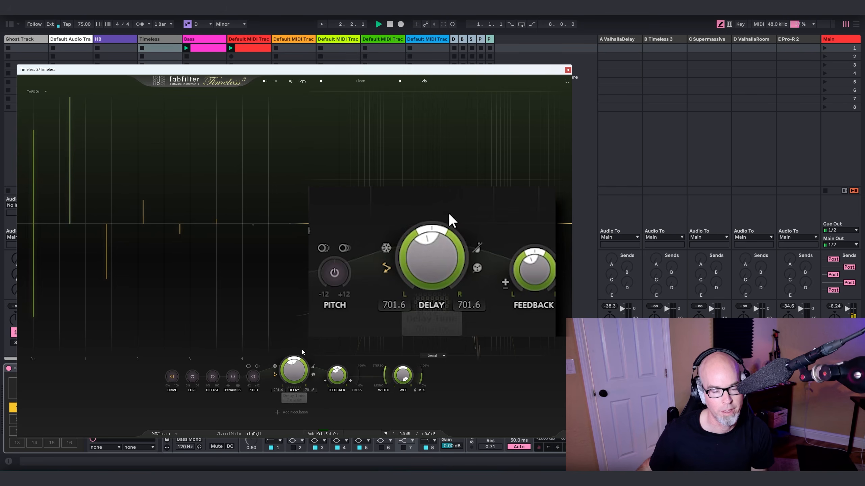
drag(434, 263, 444, 201)
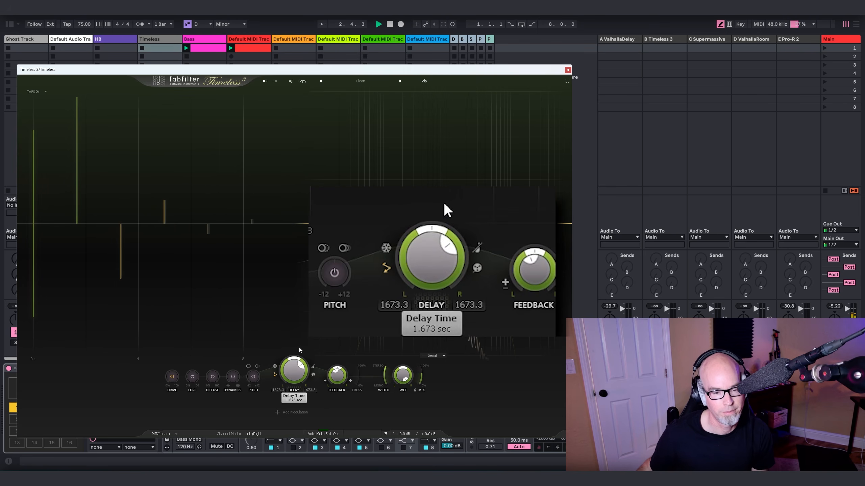
Switch the read mode to Stretch and lower the Delay Time to about 679 ms
click(477, 267)
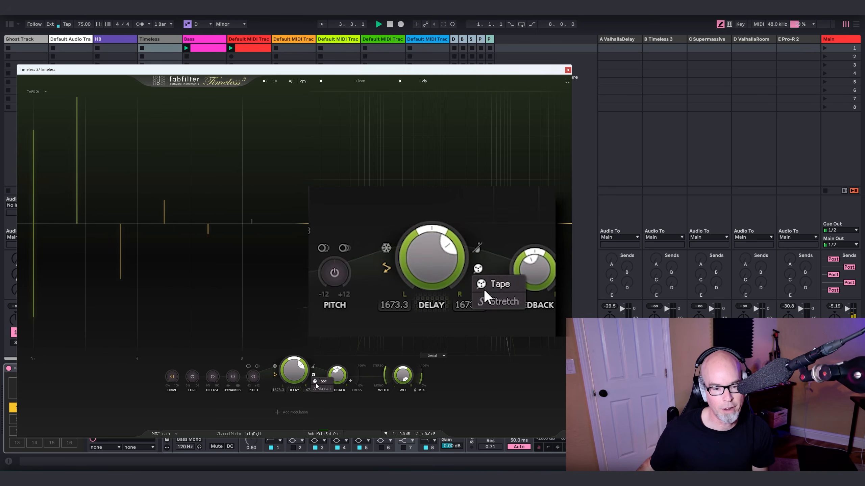
click(494, 303)
drag(449, 265, 445, 338)
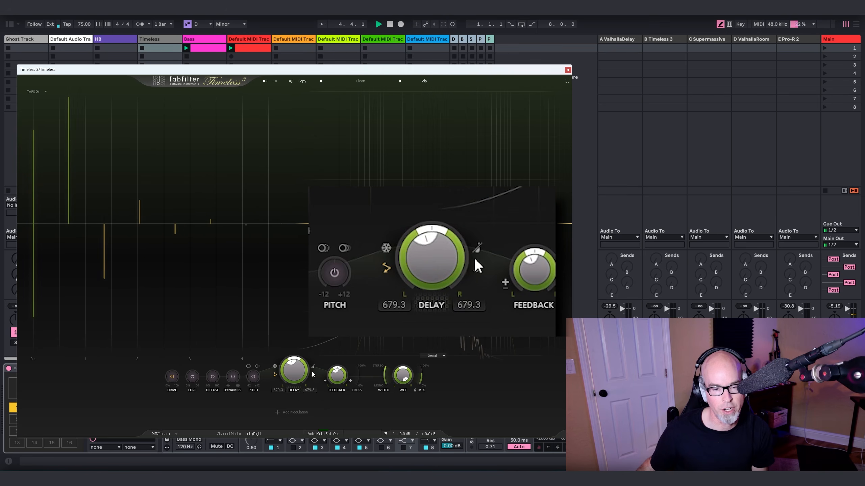
Sync the delay time to a 1/2 Note and change it to a 1/4 Note while Stretch mode plays
click(476, 248)
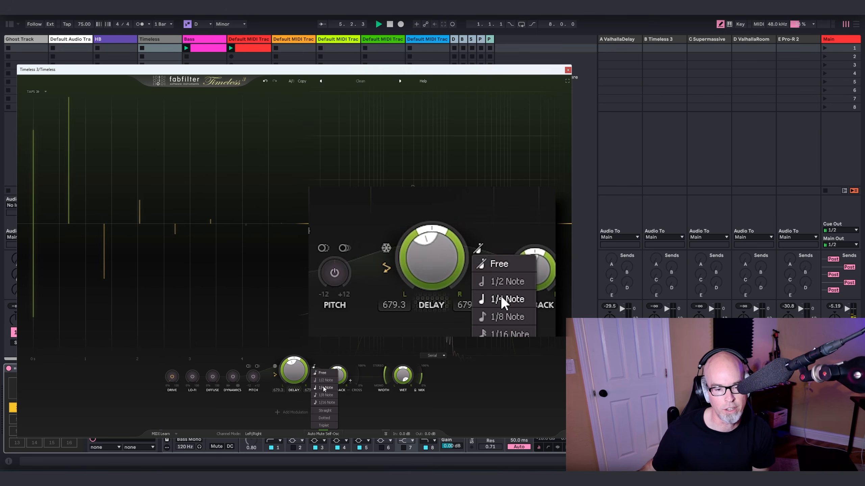
click(501, 284)
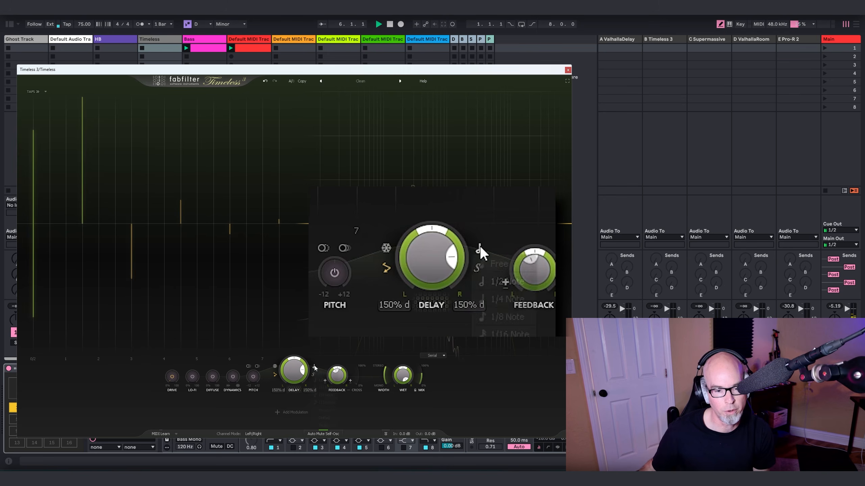
click(479, 246)
click(496, 295)
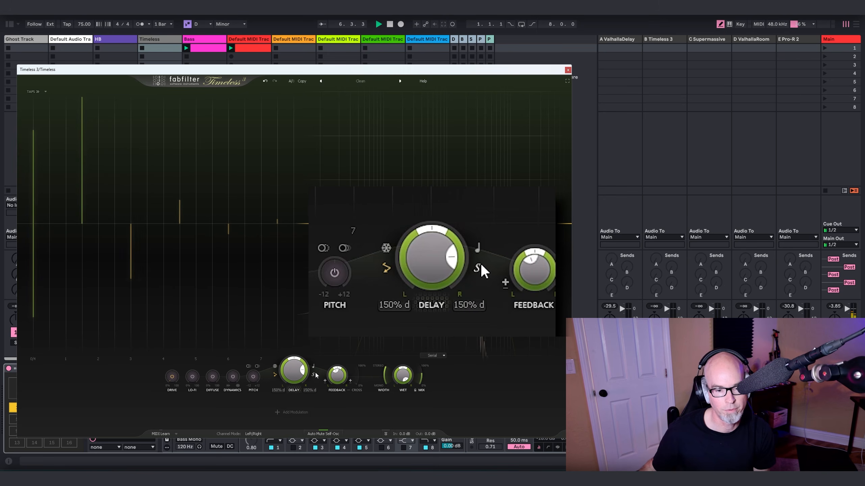
Return the read mode to Tape and audition the delay synced to a 1/16 Note and a 1/2 Note
click(478, 269)
click(487, 287)
click(477, 249)
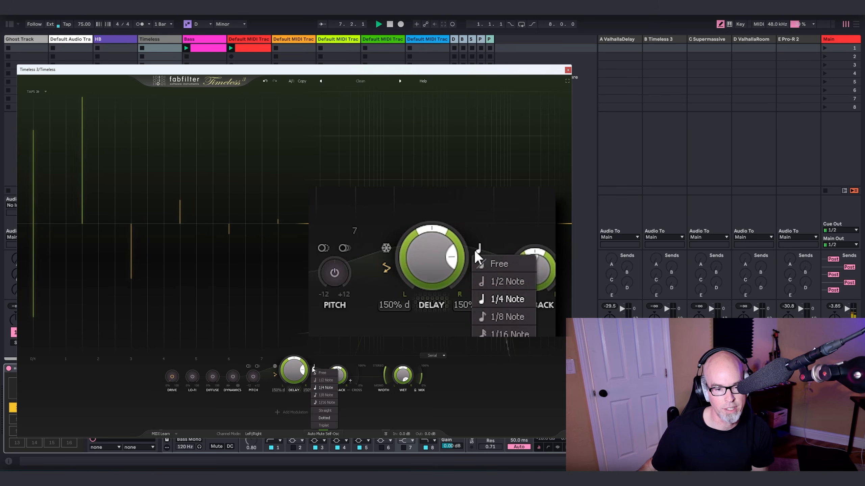
click(322, 402)
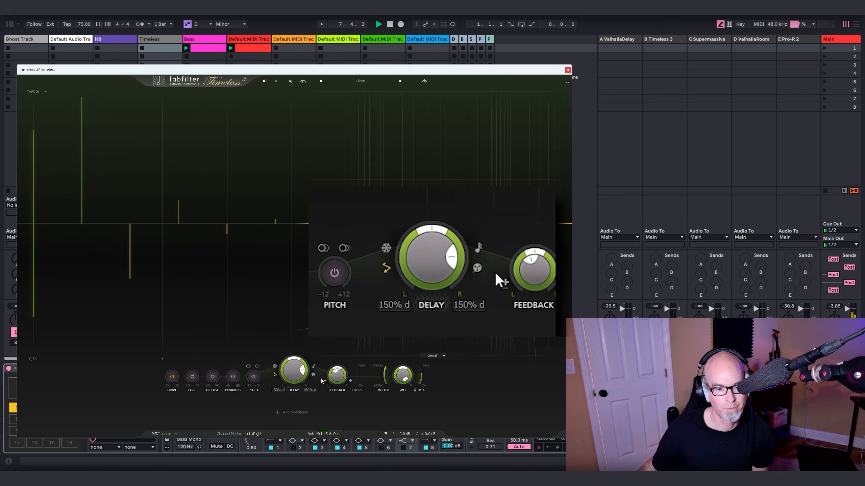
click(314, 367)
click(489, 280)
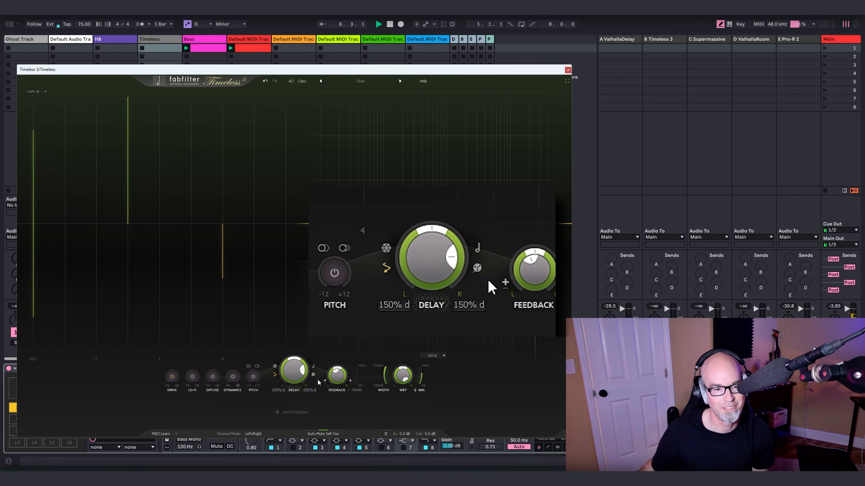
Set the delay sync back to 1/8 Note, check the read mode, and set the ping pong mode to Ping Pong Off
click(477, 269)
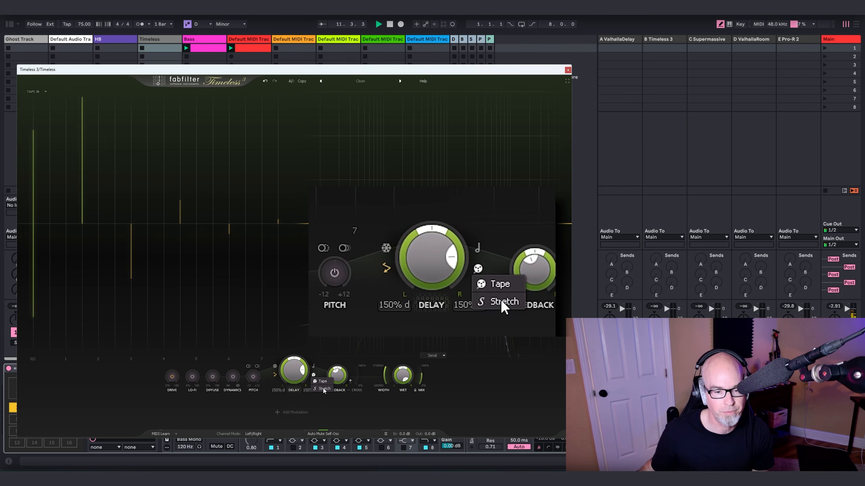
click(478, 246)
click(478, 248)
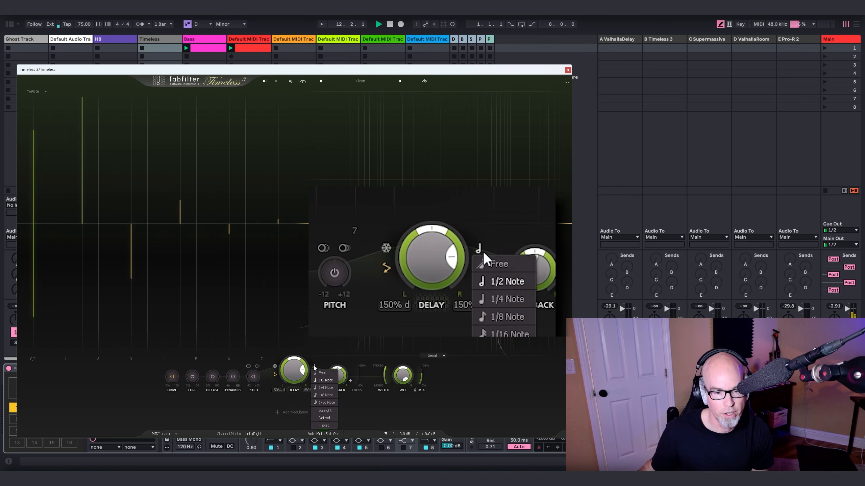
click(508, 315)
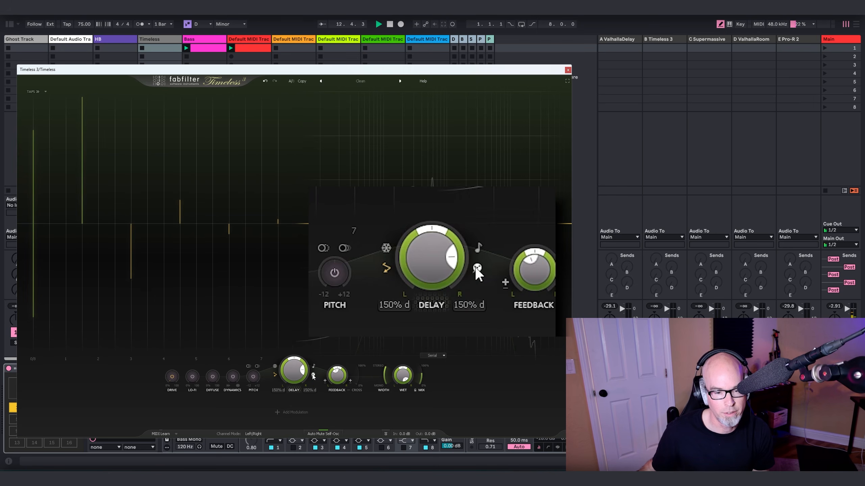
mouse_move(475, 268)
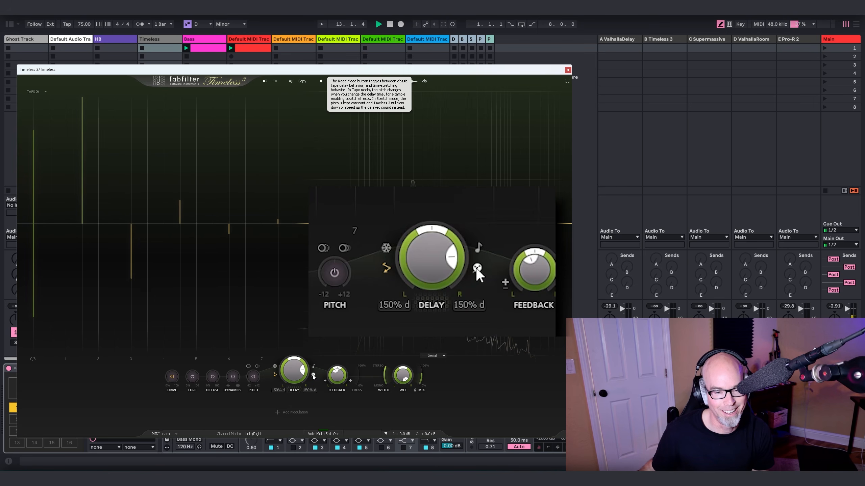
click(274, 375)
click(280, 383)
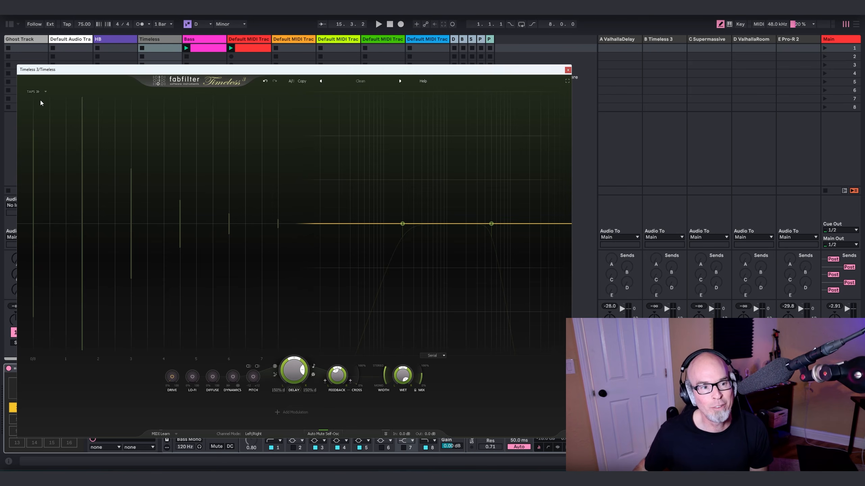
Switch the delay display to the editable taps view and add a tap at 25% with its level at about -6 dB
click(35, 92)
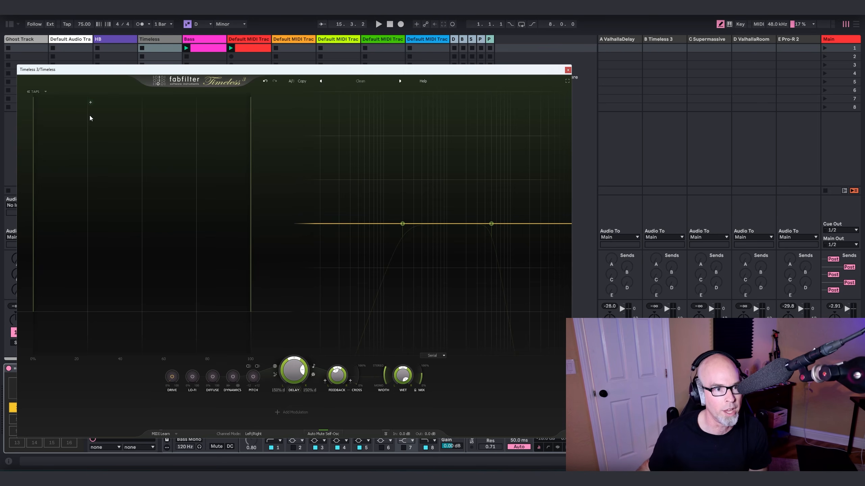
click(87, 103)
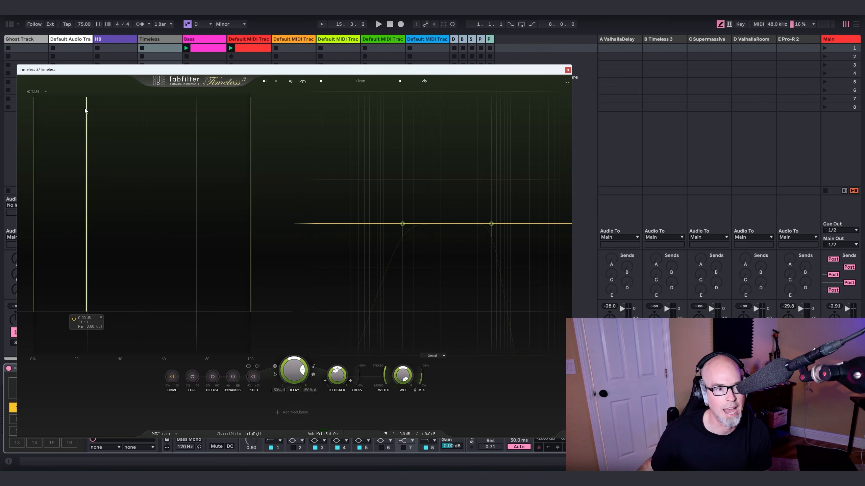
drag(86, 114, 87, 170)
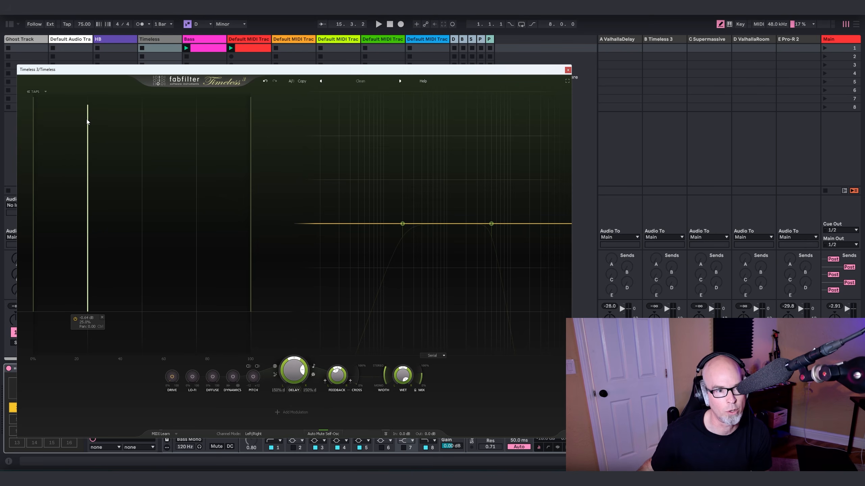
drag(88, 123, 88, 176)
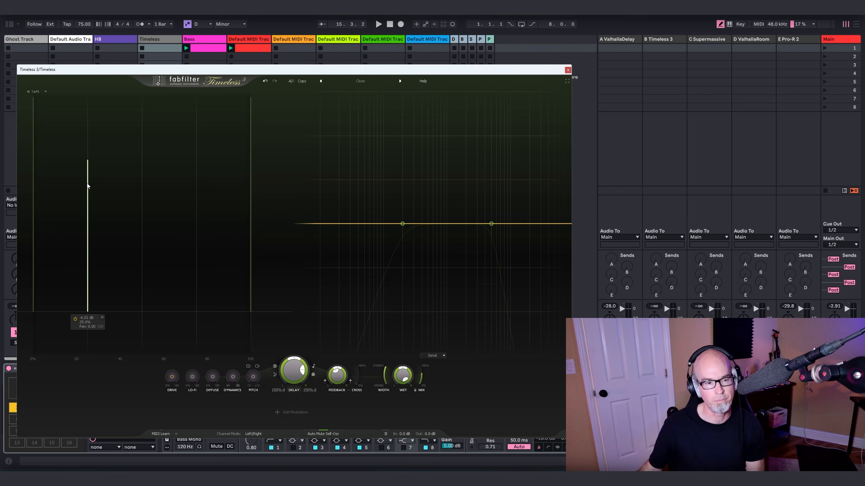
Add a second delay tap at 50% and adjust its level
click(143, 121)
drag(143, 123, 140, 122)
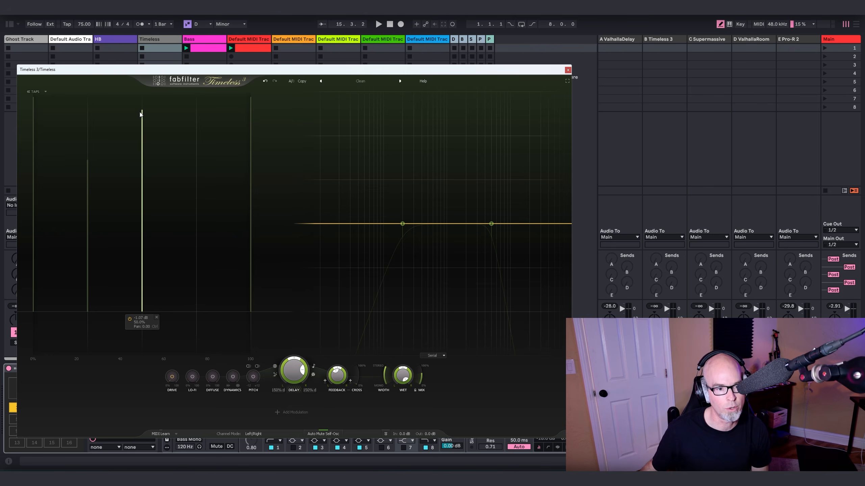
drag(142, 172, 142, 132)
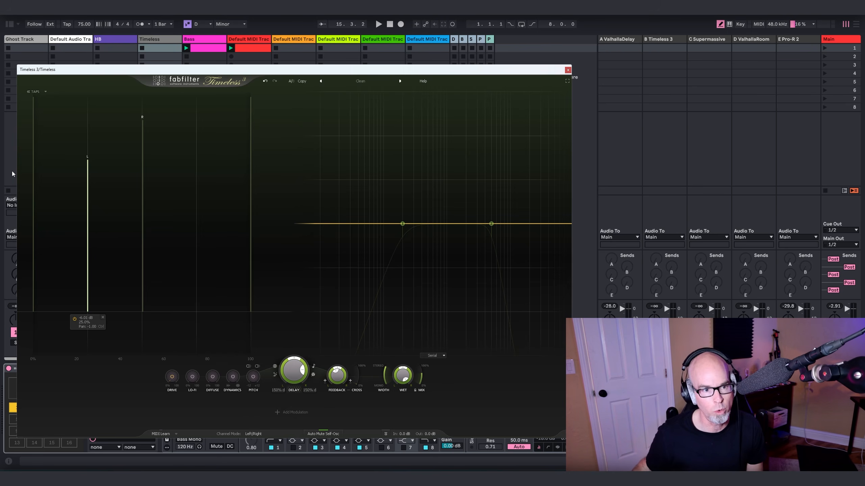
Add delay taps at 63% with about -7 dB and near 75%, and audition them in the tape view
double_click(171, 175)
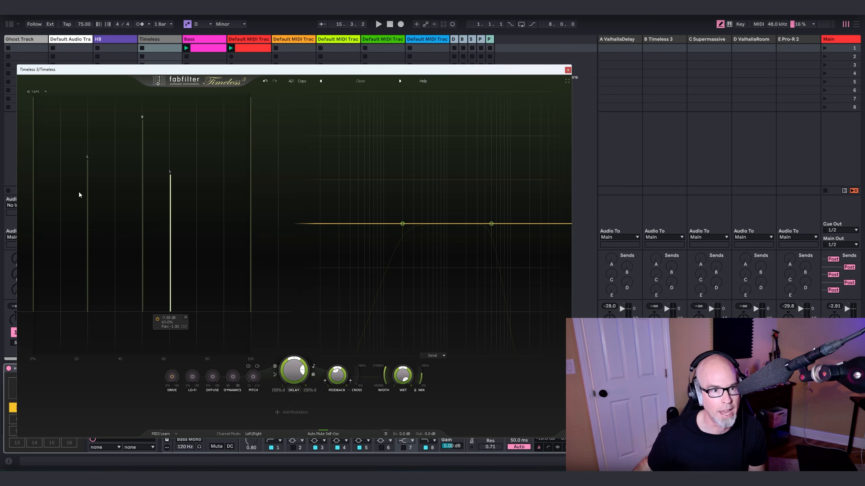
click(203, 130)
double_click(197, 128)
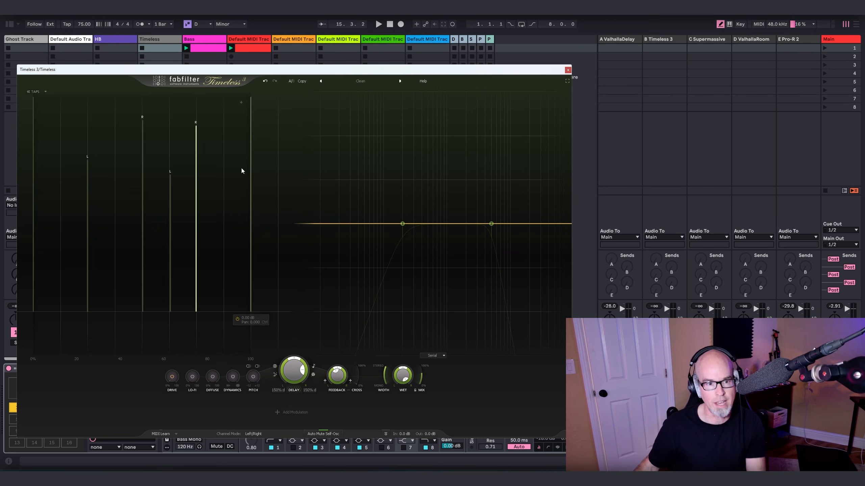
click(32, 92)
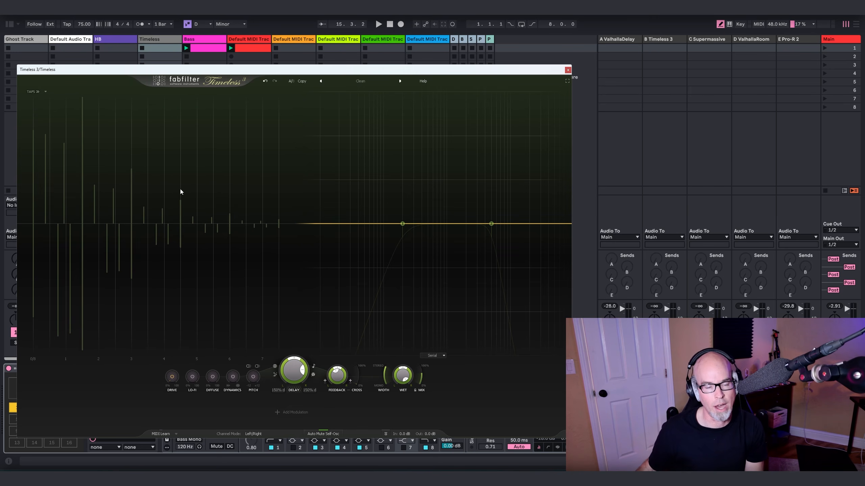
key(space)
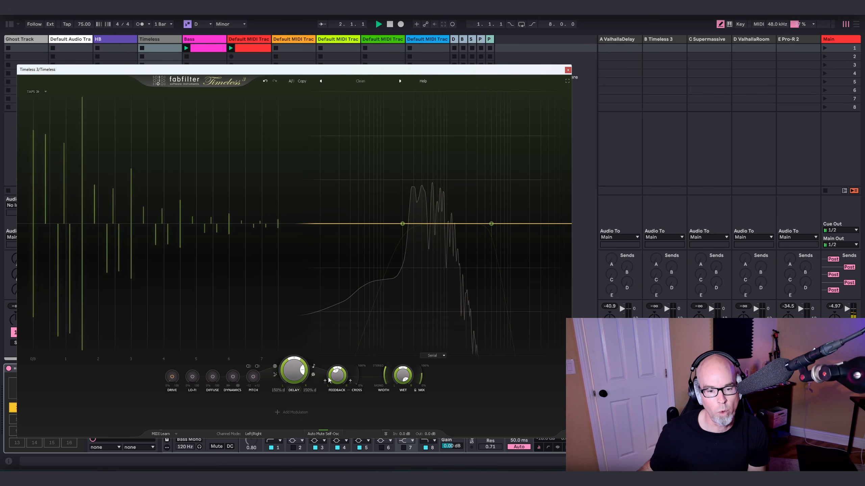
mouse_move(411, 228)
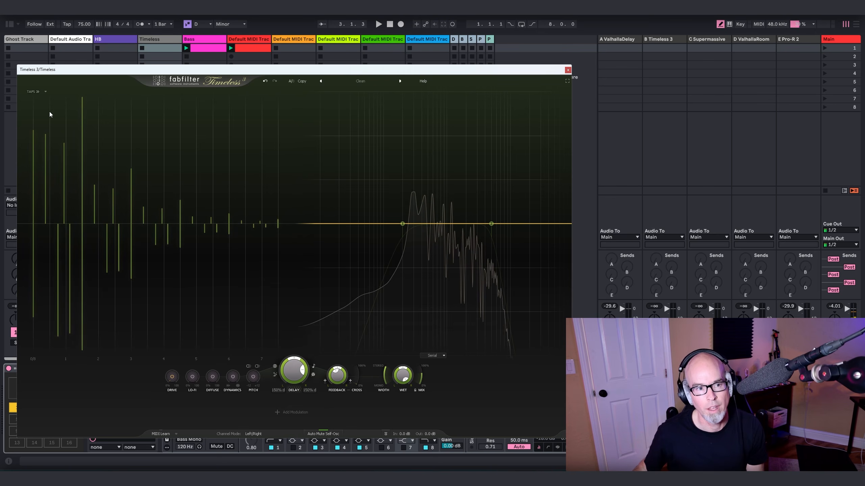
Return to the editable taps view and delete the taps at 63% and near 75%
click(38, 92)
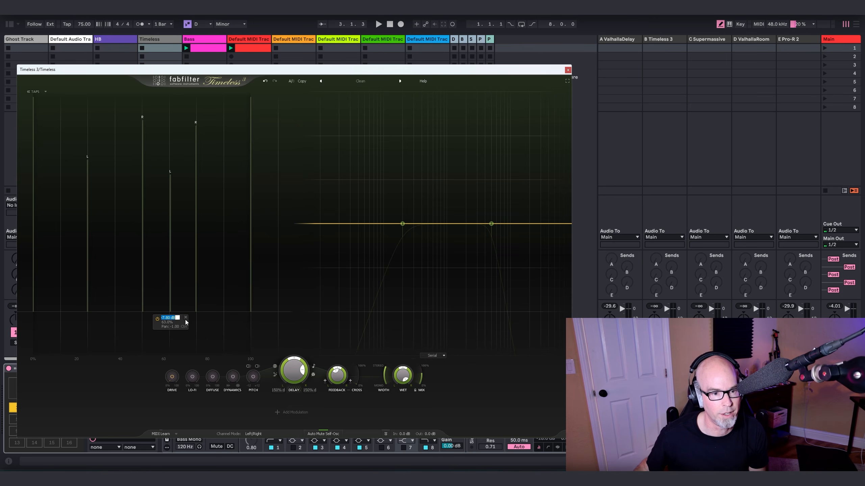
right_click(170, 191)
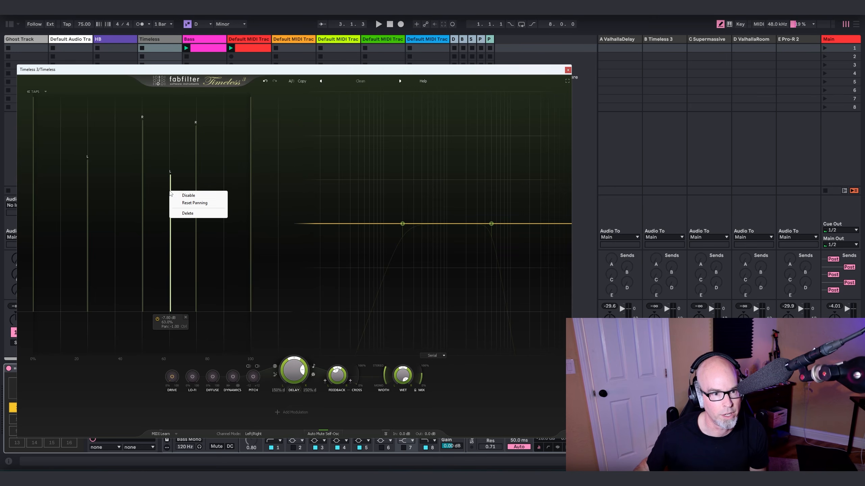
click(189, 213)
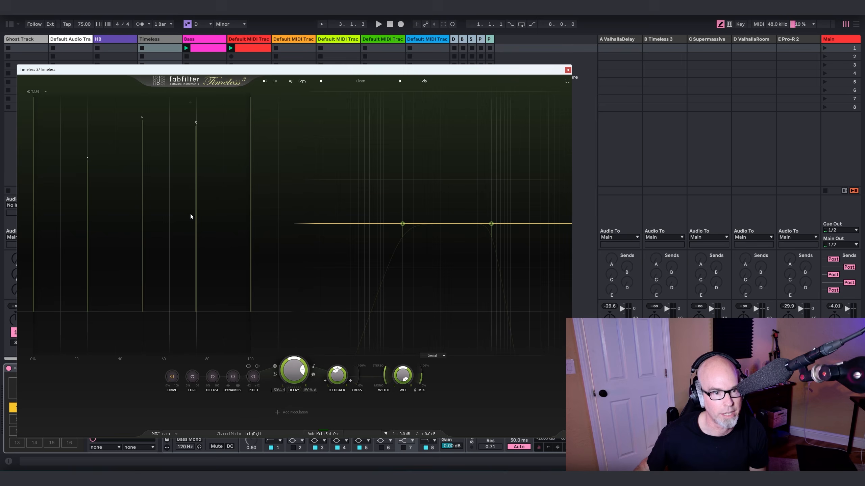
right_click(197, 187)
click(210, 206)
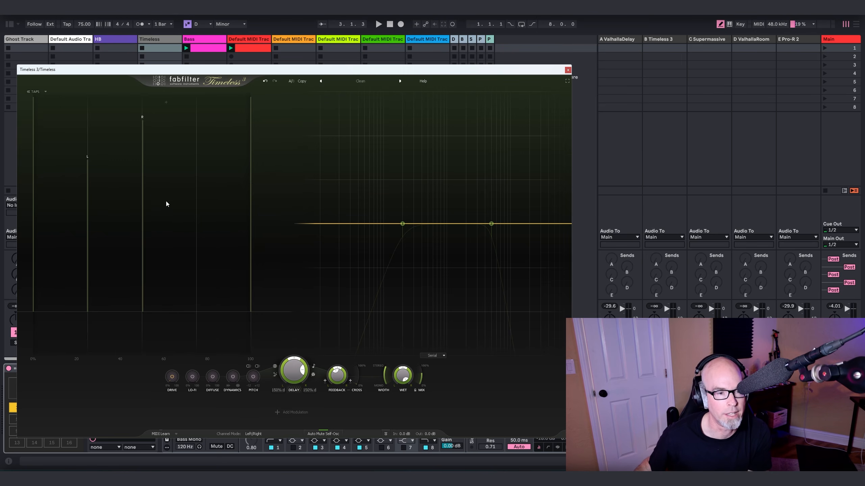
During playback, lower the 25% tap to about -20 dB and move the 50% tap to 75% at about -5 dB
mouse_move(142, 164)
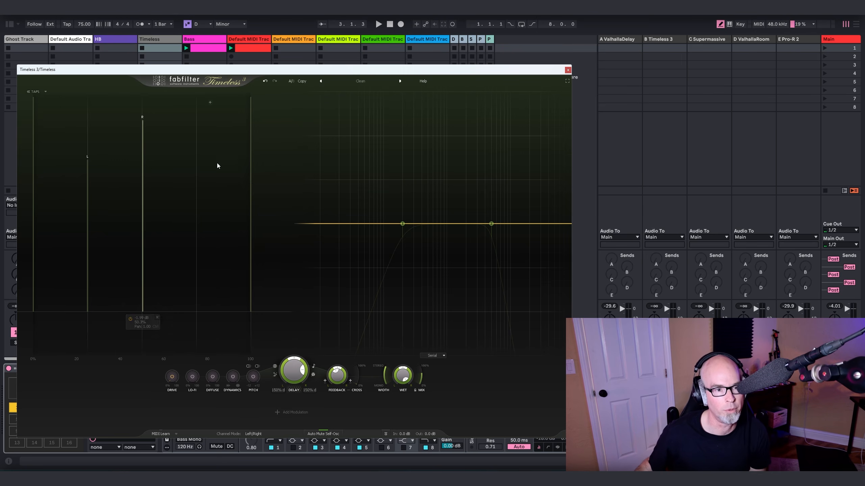
key(space)
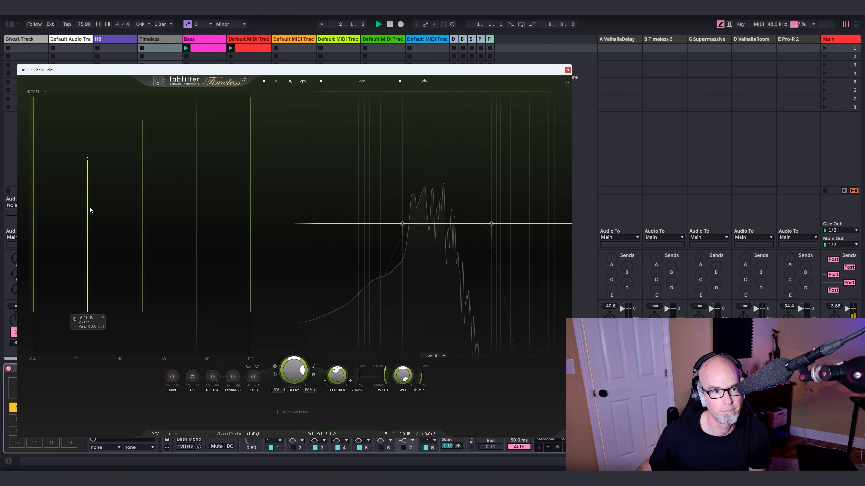
drag(88, 208, 91, 295)
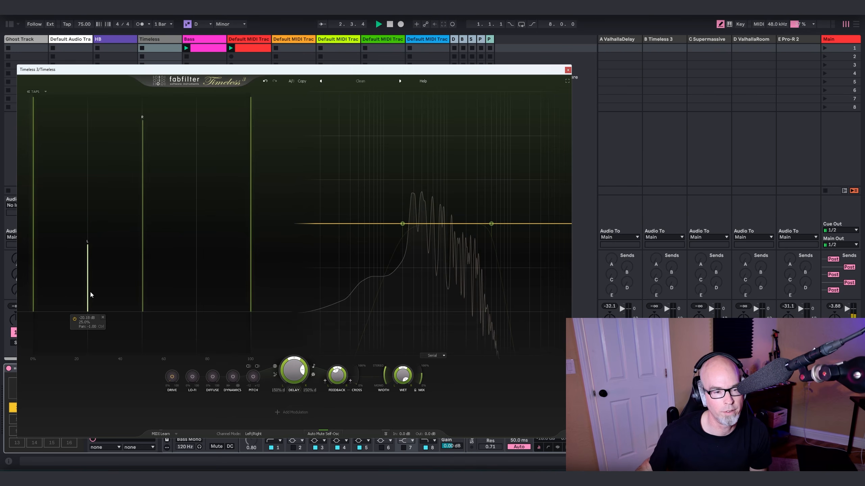
drag(143, 234, 196, 261)
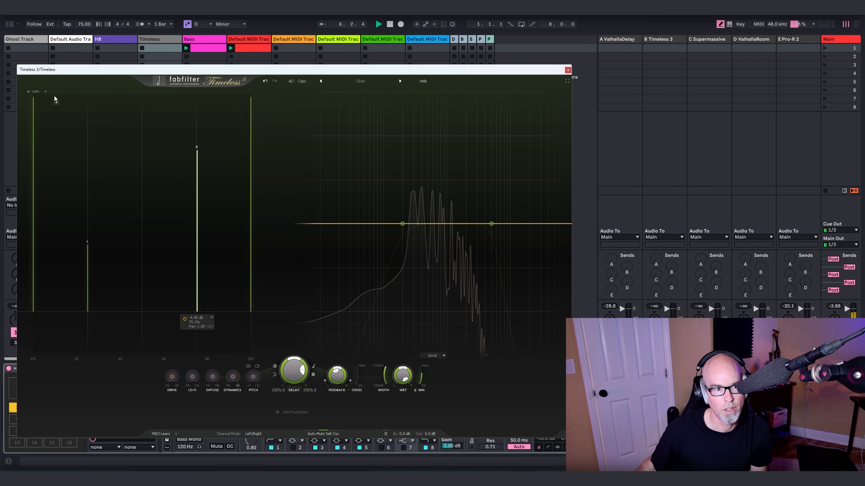
Switch the delay display back to the tape view, raise the delay offset to 154%, and play the track
click(32, 91)
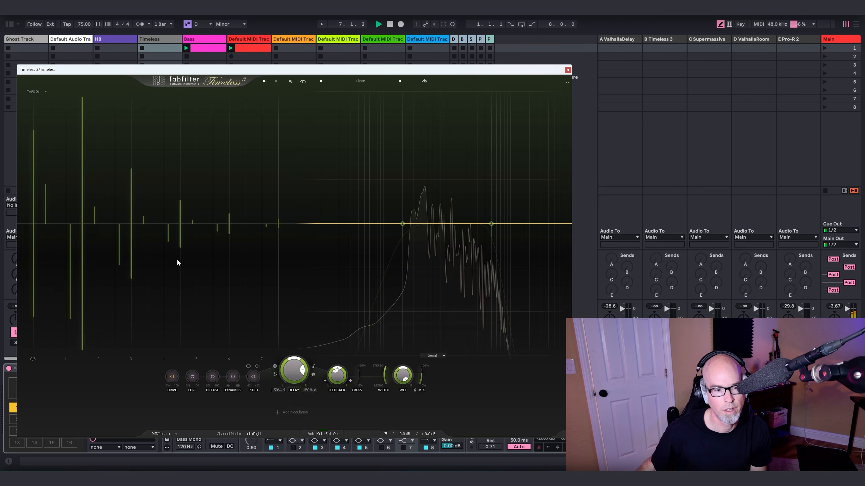
mouse_move(83, 140)
mouse_down()
mouse_move(85, 167)
mouse_move(110, 197)
mouse_move(69, 199)
mouse_move(68, 152)
mouse_move(72, 144)
mouse_move(73, 164)
mouse_move(70, 148)
mouse_move(85, 146)
mouse_up()
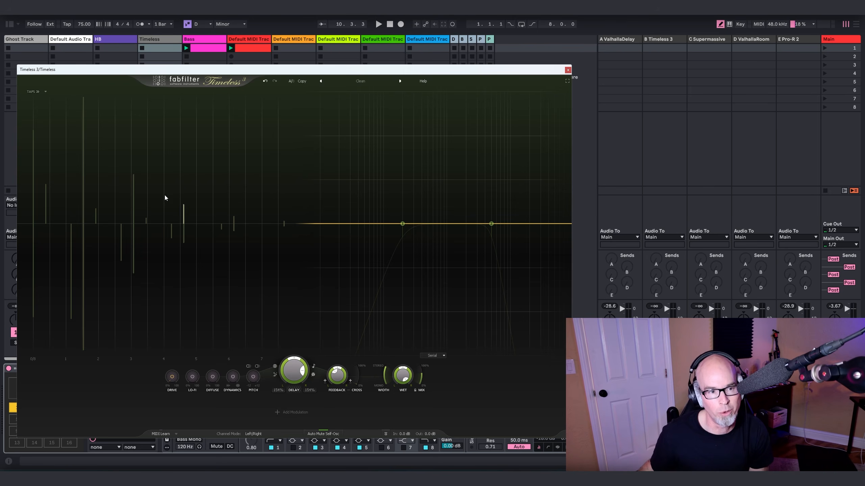
key(space)
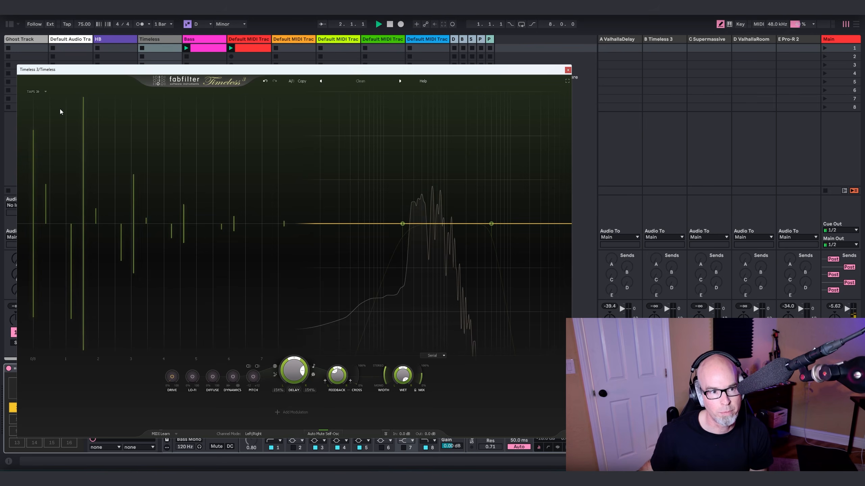
Raise the feedback to about 42% and sync the delay to a 1/2 Note
drag(337, 379, 336, 375)
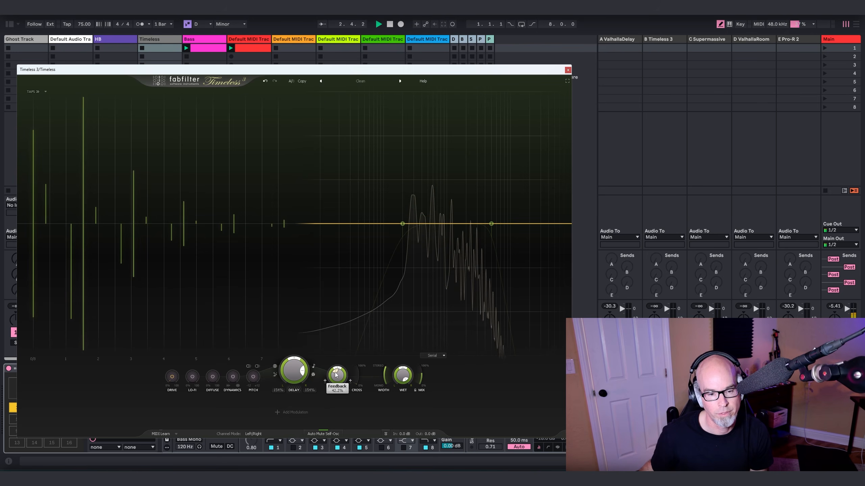
click(313, 367)
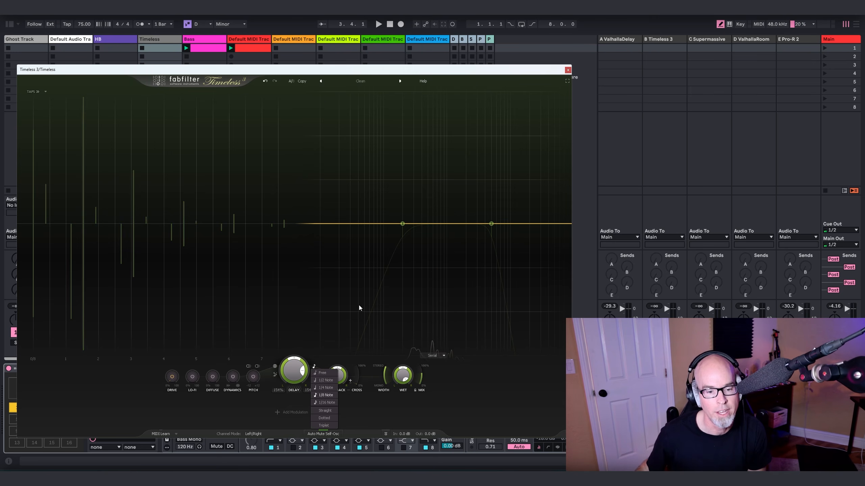
click(330, 381)
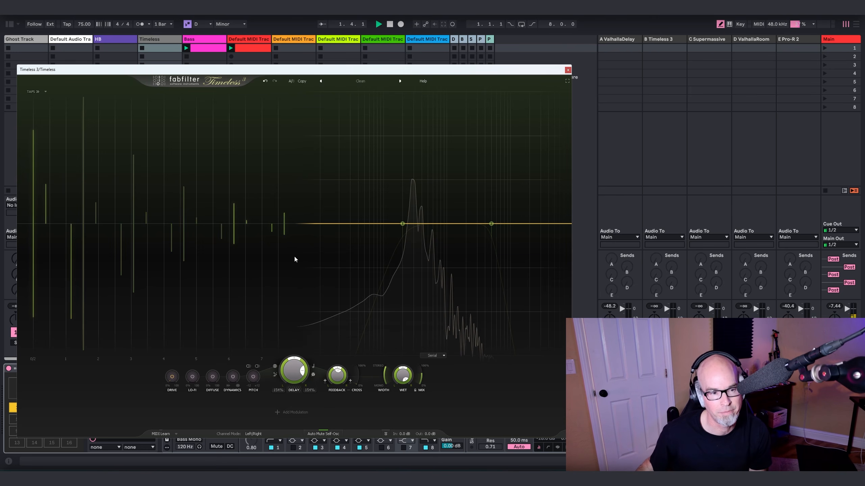
click(363, 83)
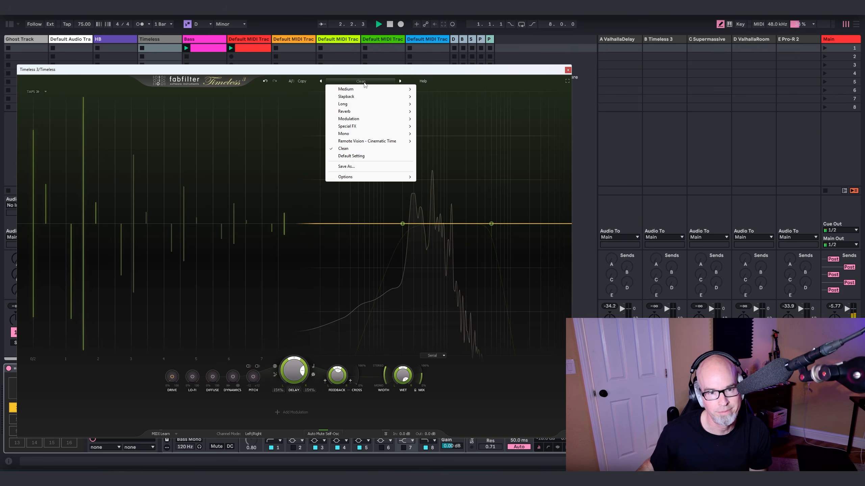
click(361, 82)
click(356, 82)
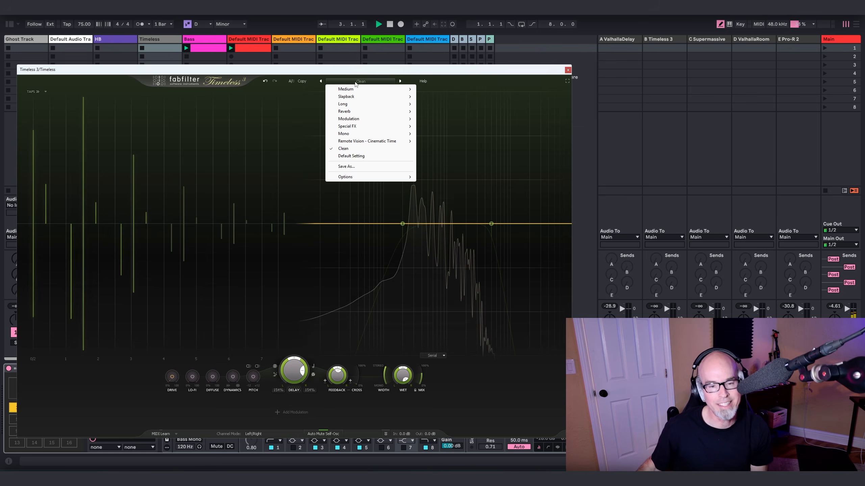
click(312, 65)
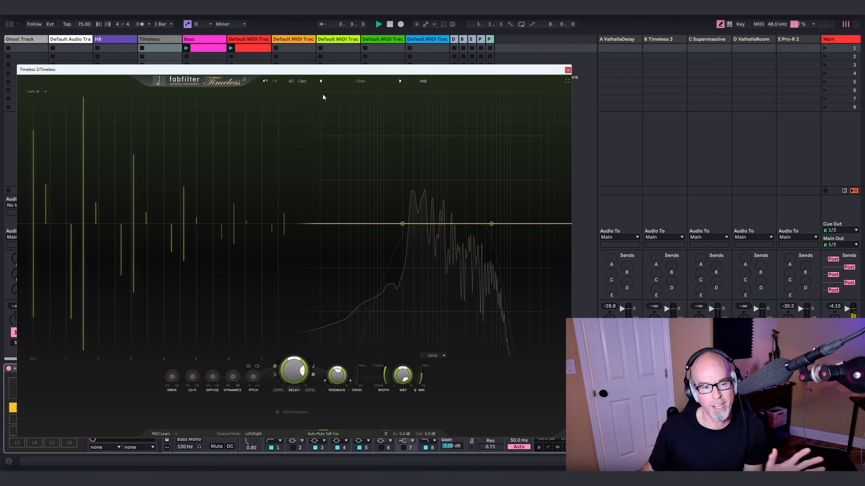
Show the editable taps view to review the custom taps alongside the delay and mix settings
click(33, 92)
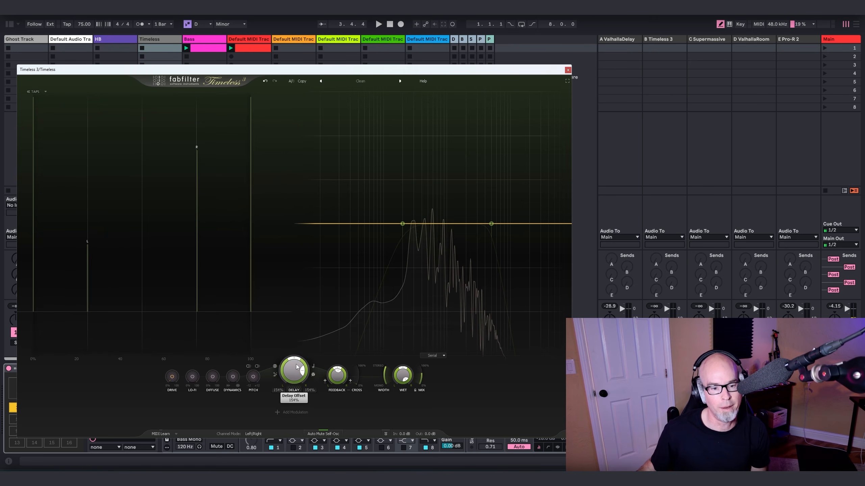
mouse_move(294, 373)
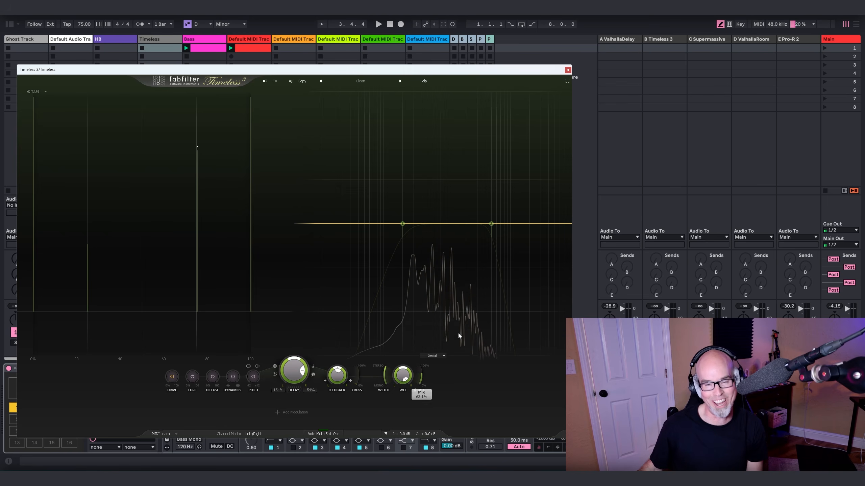
mouse_move(487, 225)
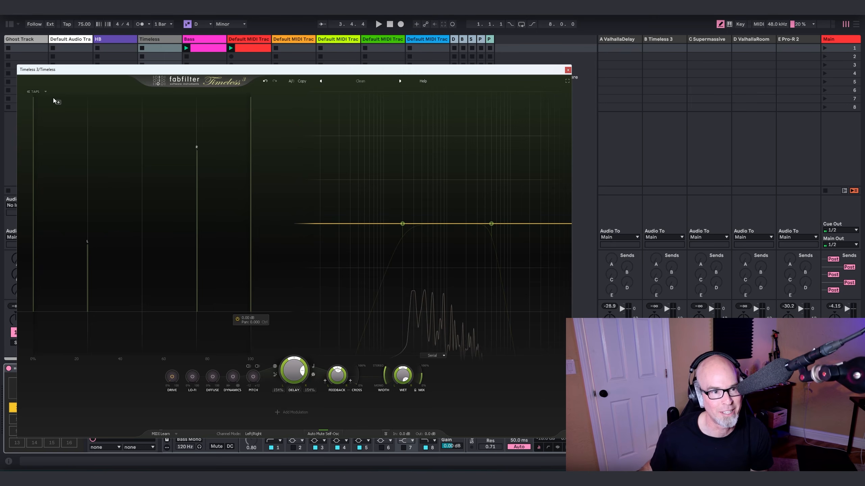
Return the delay display to the tape view and reload the Clean preset
click(34, 93)
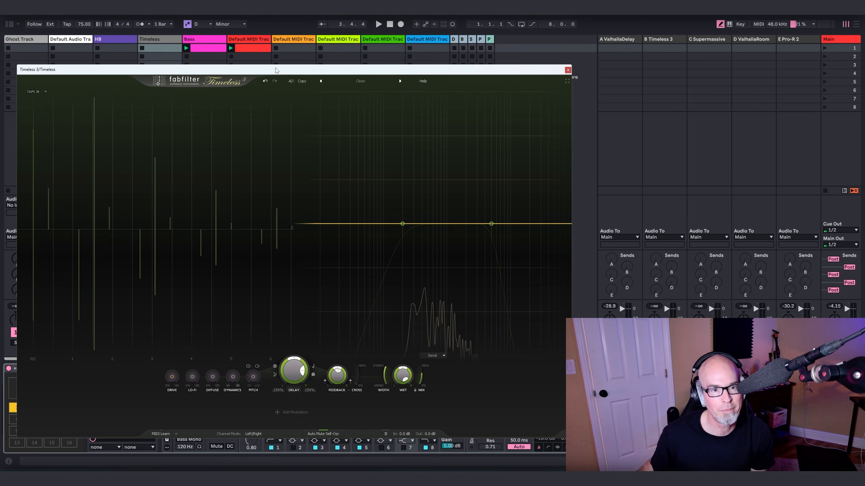
click(360, 81)
click(355, 151)
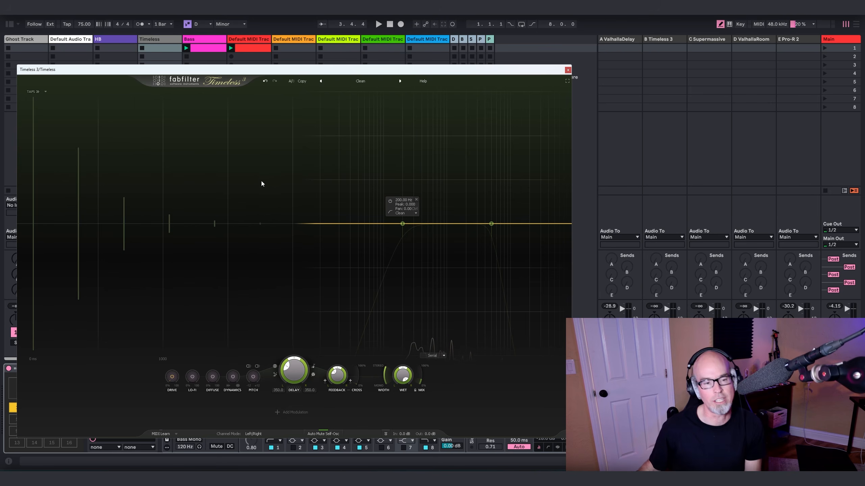
Sync the delay to a 1/8 Note and raise the feedback while the track plays
click(314, 366)
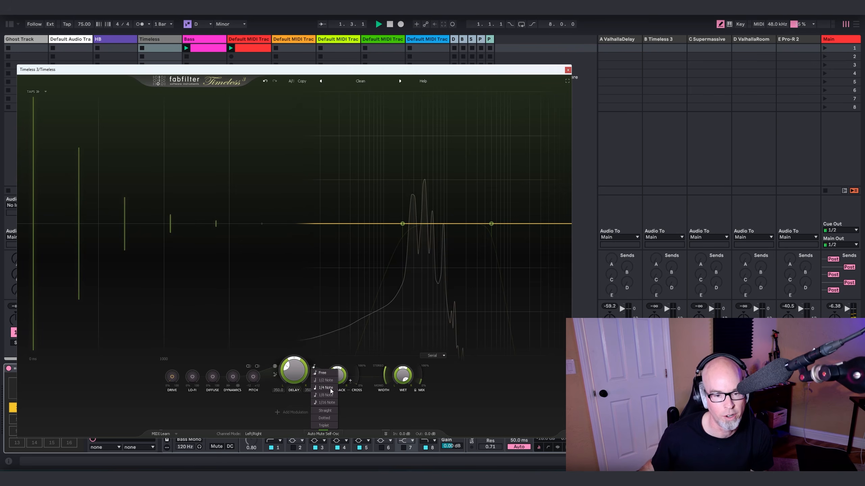
click(325, 397)
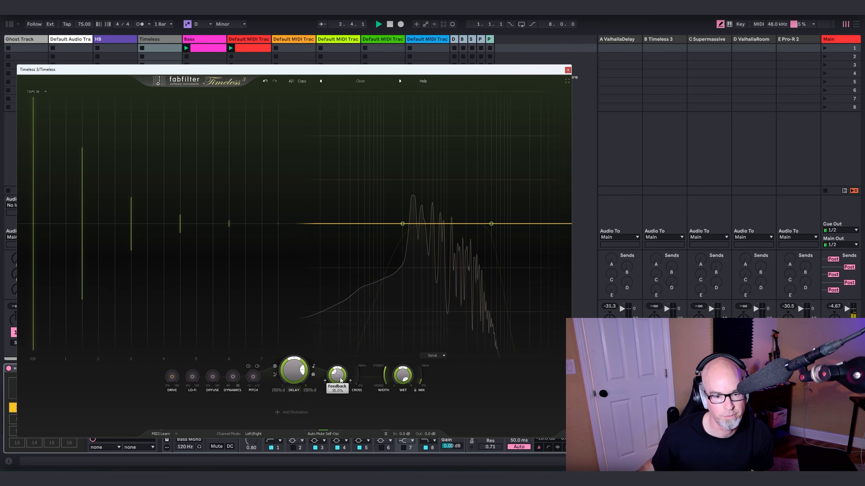
drag(340, 377, 341, 363)
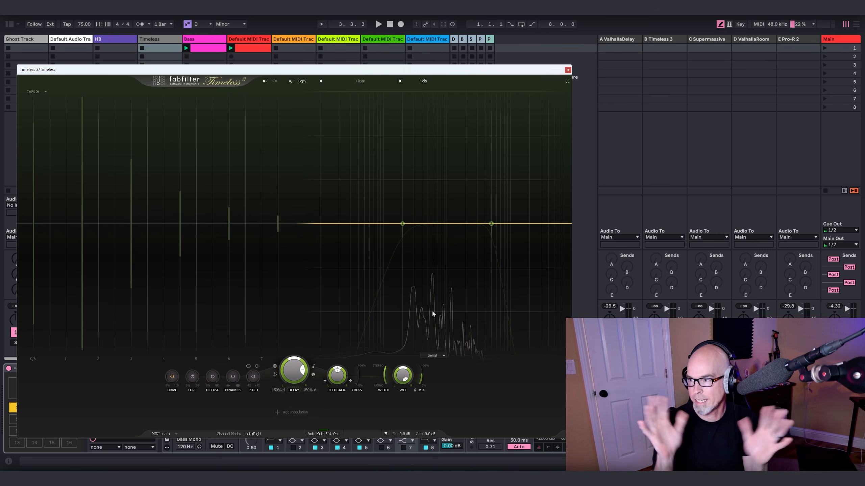
Lower the low-cut filter frequency to about 144 Hz and enable that filter
mouse_move(413, 230)
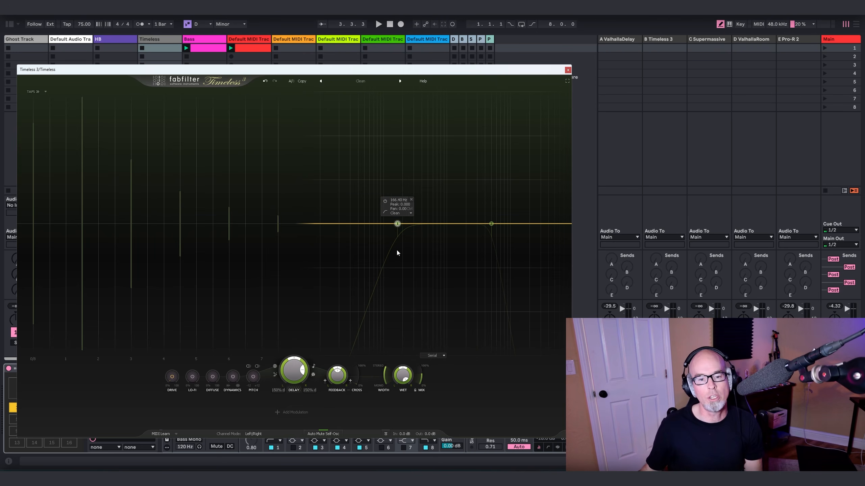
drag(397, 253, 389, 227)
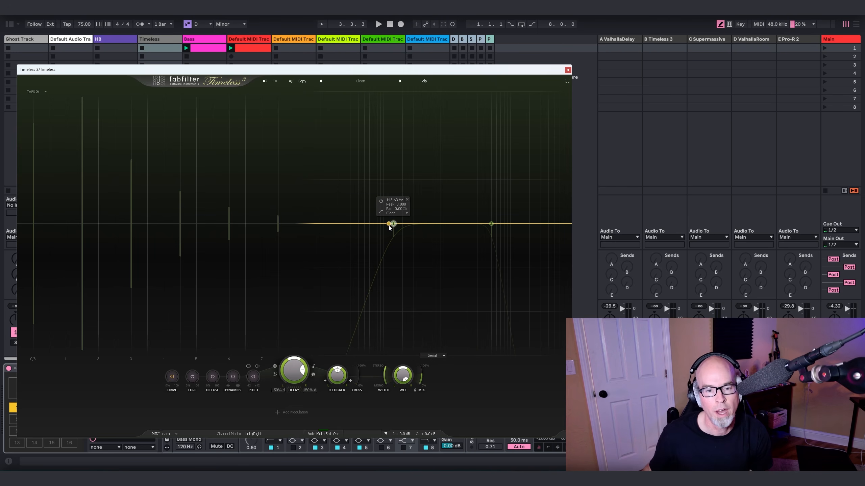
click(382, 202)
Enable the high-cut filter at about 8266 Hz and lower the low-cut filter's frequency slightly further
mouse_move(488, 227)
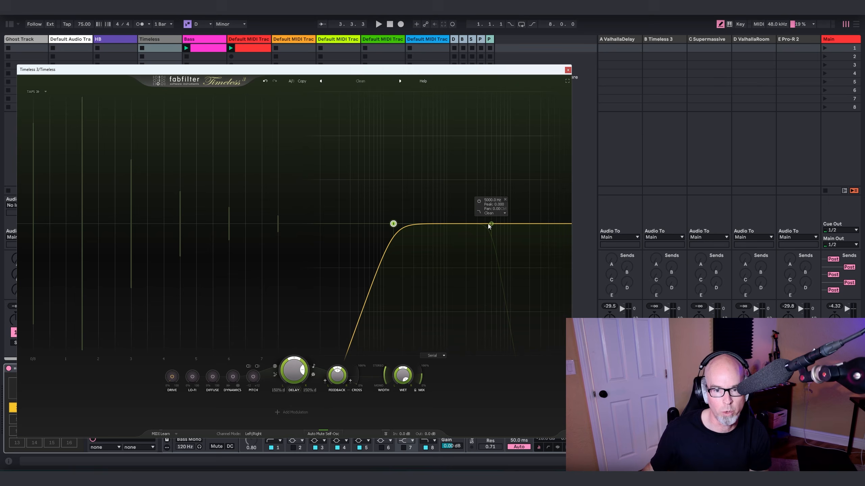
click(479, 201)
mouse_move(492, 226)
mouse_down()
mouse_move(517, 226)
mouse_move(507, 228)
mouse_up()
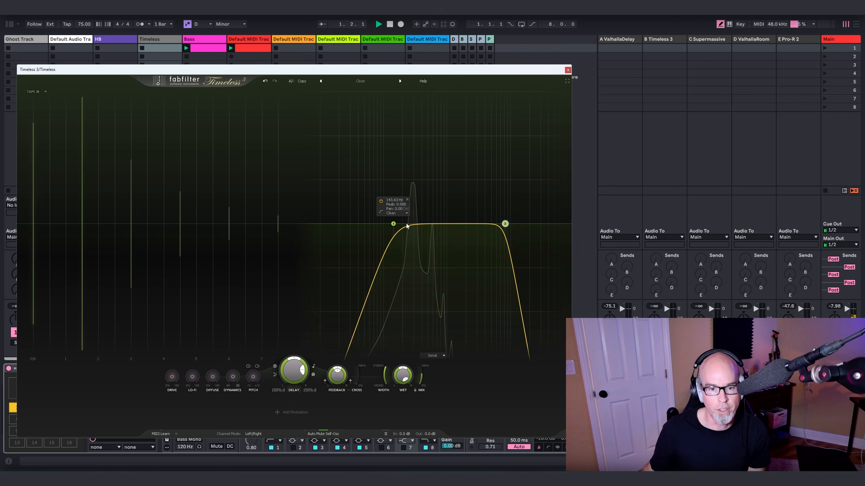
drag(394, 225, 386, 226)
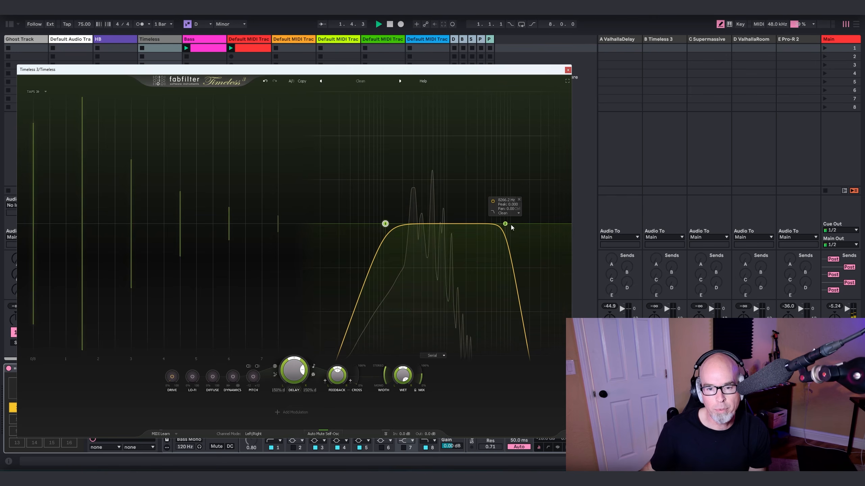
Sweep the high-cut filter down to about 629 Hz, play the track, and raise the filter back to about 9007 Hz
drag(505, 226, 441, 228)
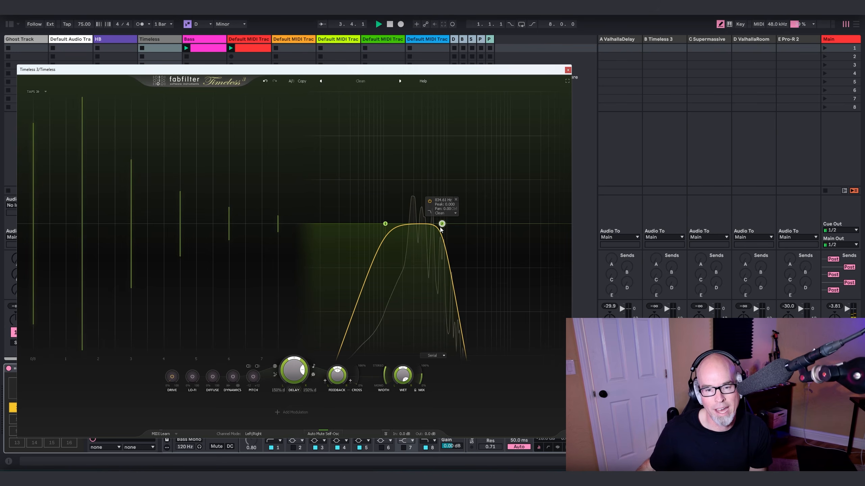
drag(441, 225, 436, 230)
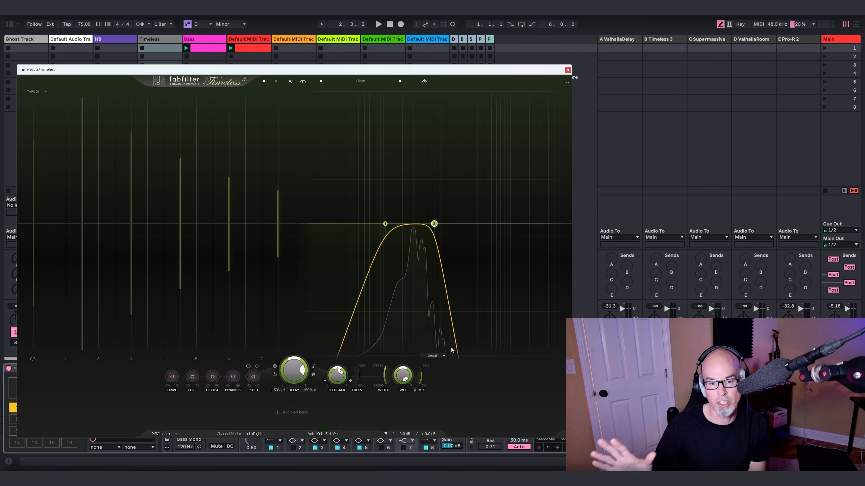
key(space)
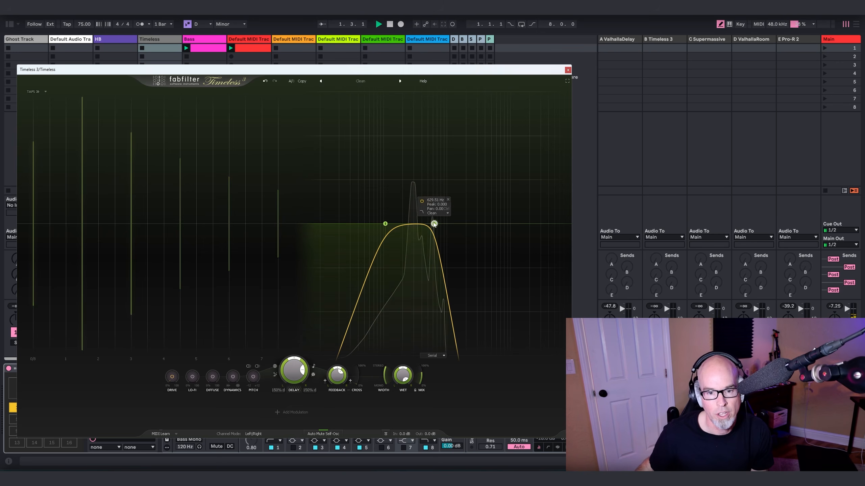
drag(434, 224, 507, 224)
Add two bell filters and shape them into a cut at about 915 Hz and a boost at about 4290 Hz
click(480, 227)
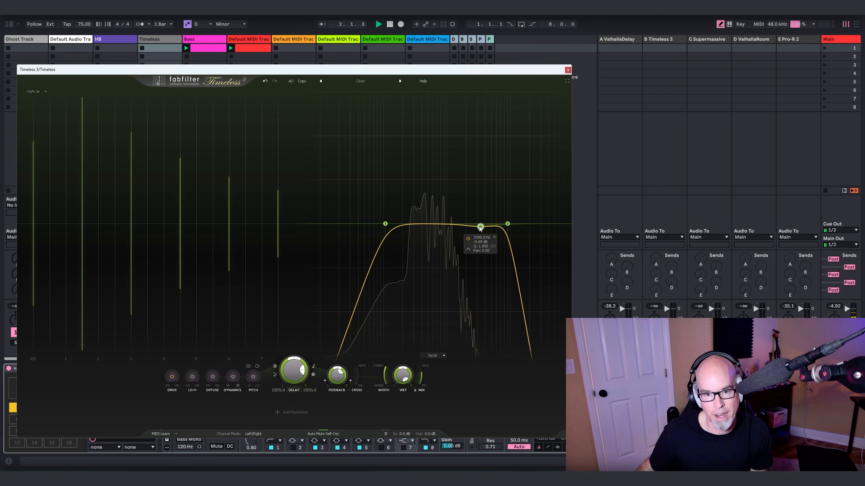
click(475, 183)
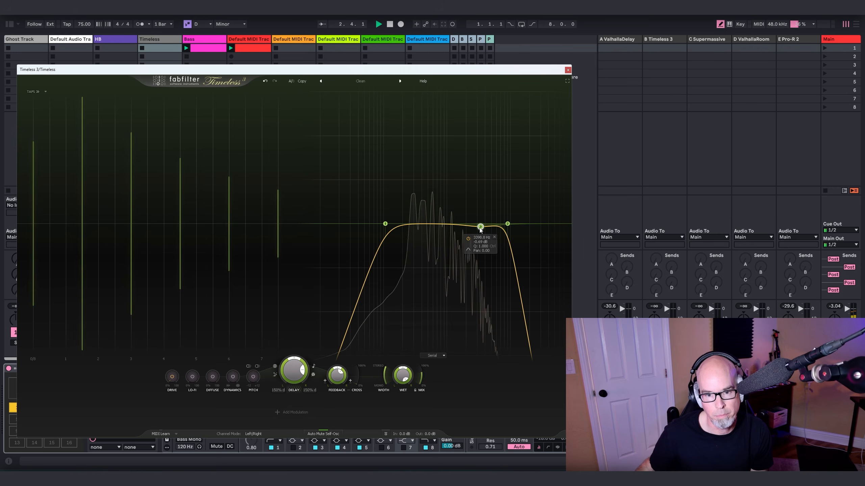
drag(480, 227, 464, 271)
drag(456, 221, 476, 194)
drag(476, 258, 477, 270)
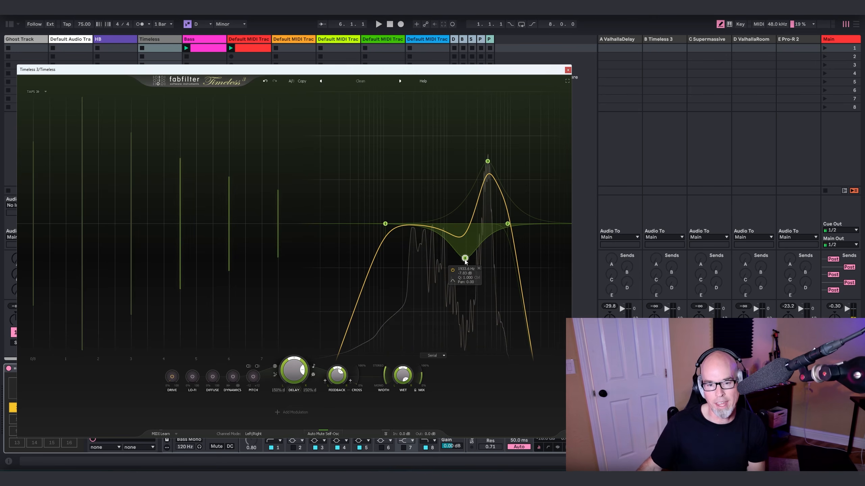
drag(466, 261, 446, 249)
drag(487, 161, 487, 200)
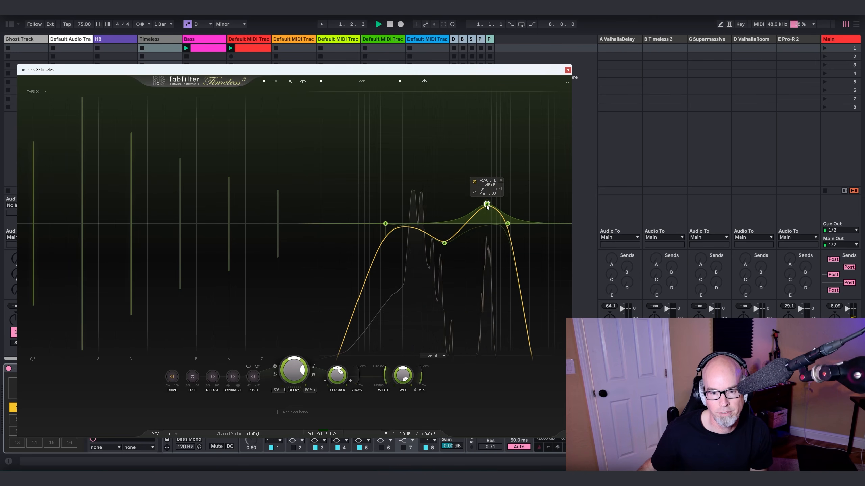
Raise the low-cut filter's frequency to the lower bell's position and the high-cut filter's frequency to about 16225 Hz
drag(385, 224, 443, 224)
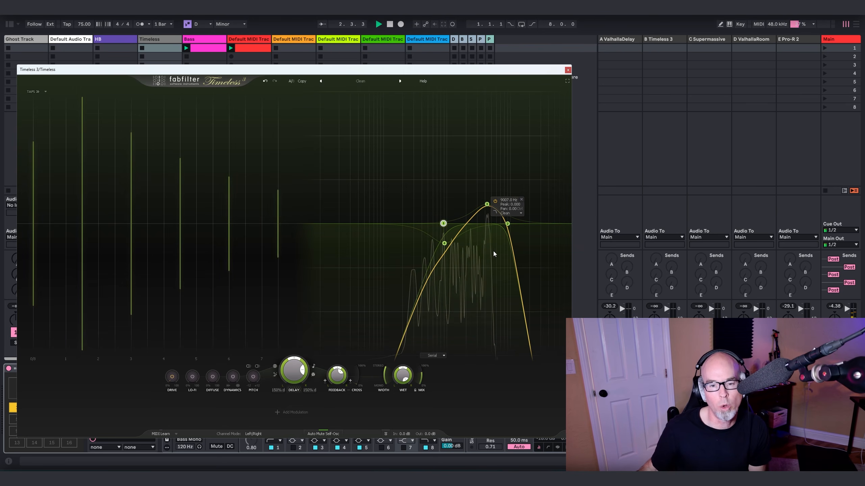
drag(511, 225, 525, 226)
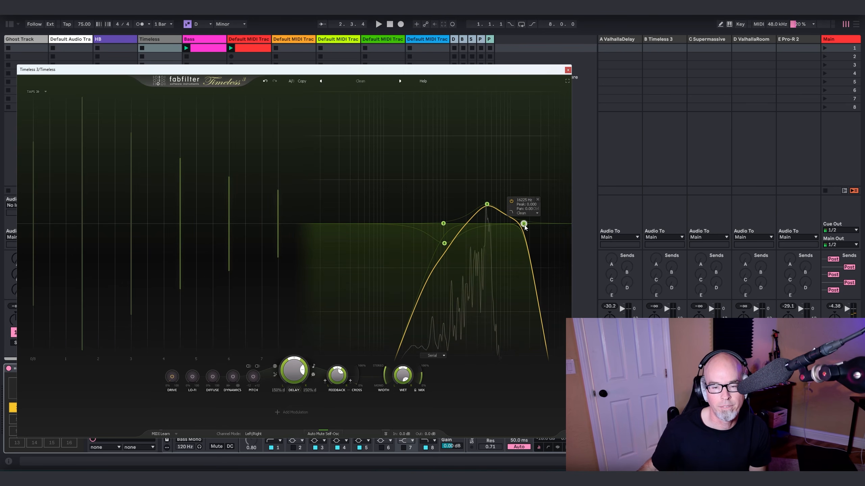
Flatten the upper bell to nearly 0 dB at about 4890 Hz, turn the lower bell into a boost, and play the track
drag(487, 204, 491, 224)
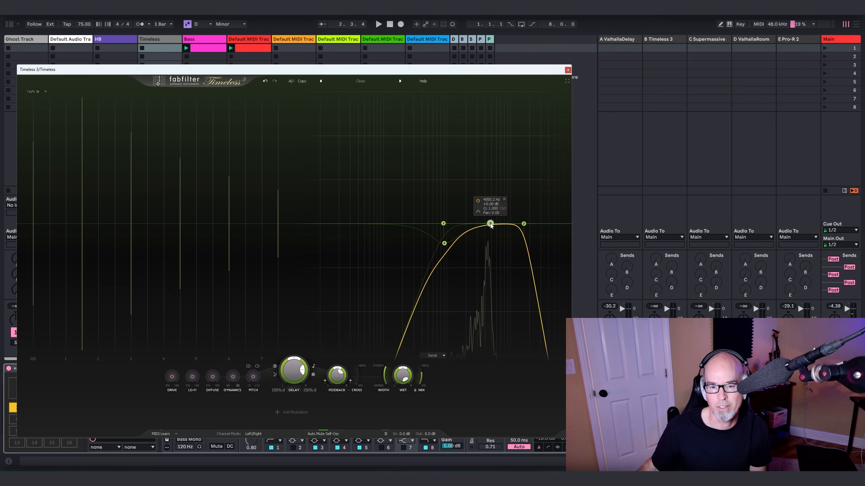
click(442, 243)
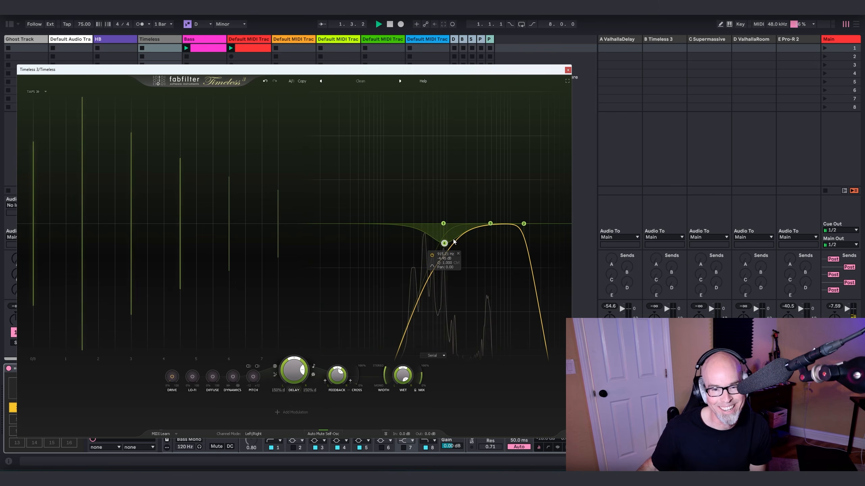
drag(446, 244, 426, 205)
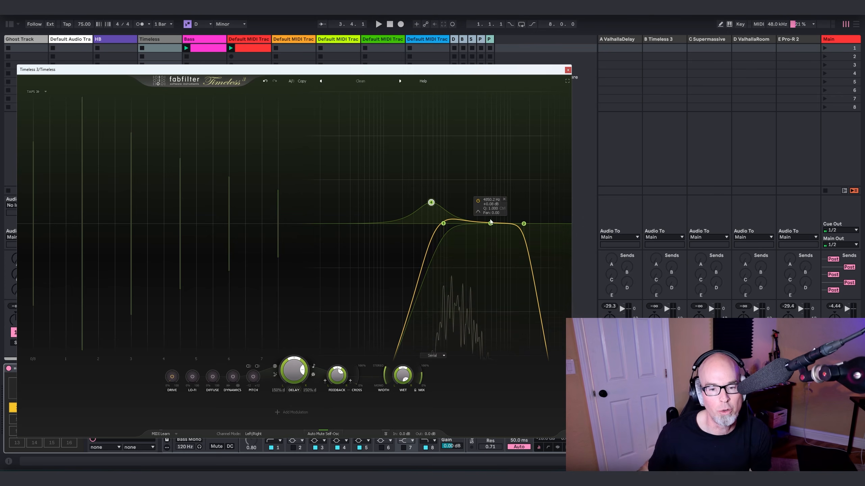
key(space)
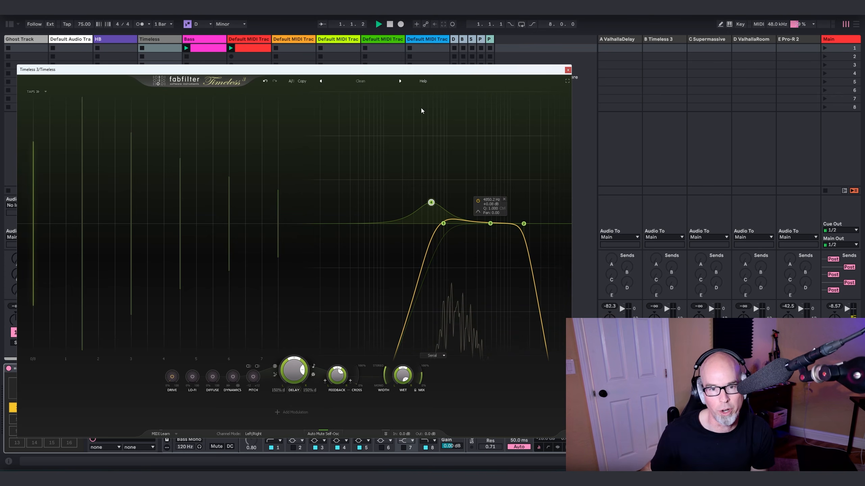
Reload the Clean preset and sync the delay time to a note value
click(361, 83)
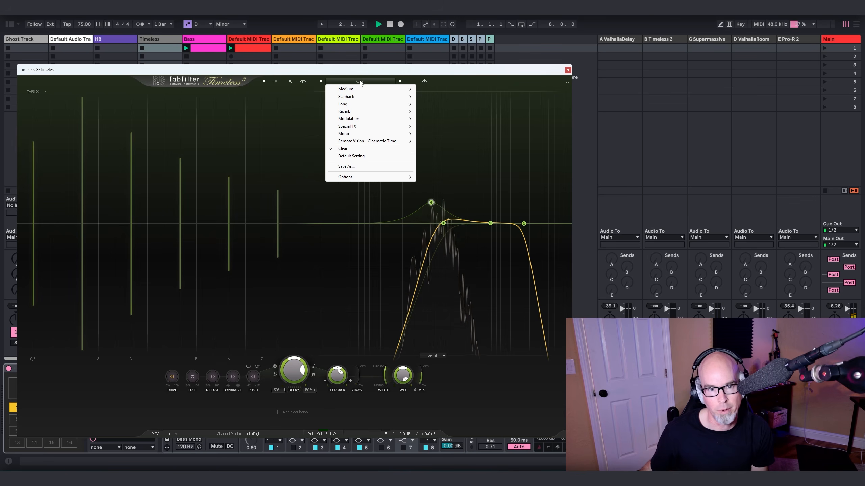
click(347, 149)
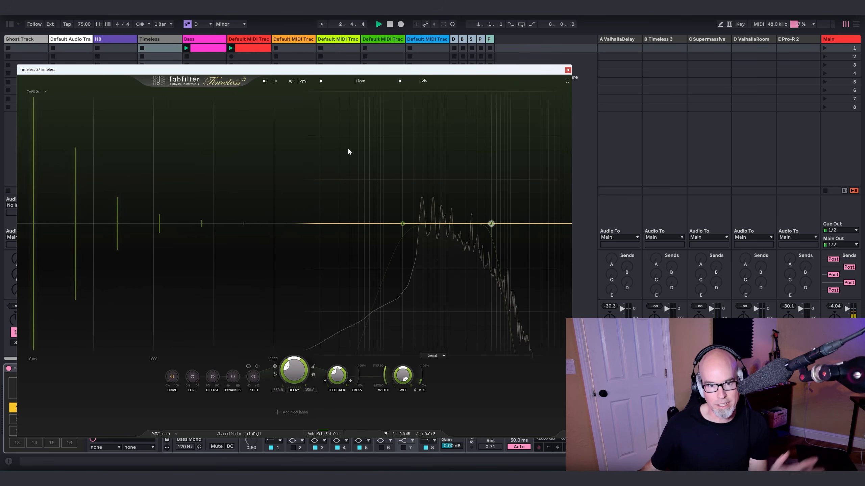
click(313, 365)
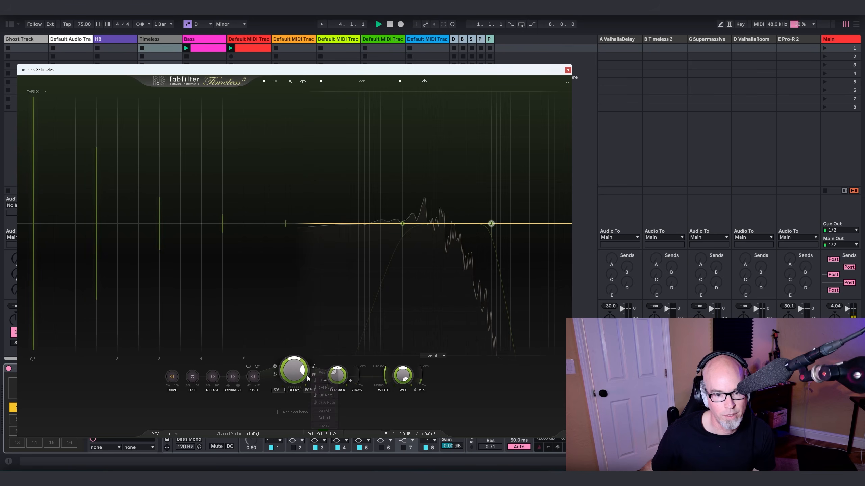
click(321, 380)
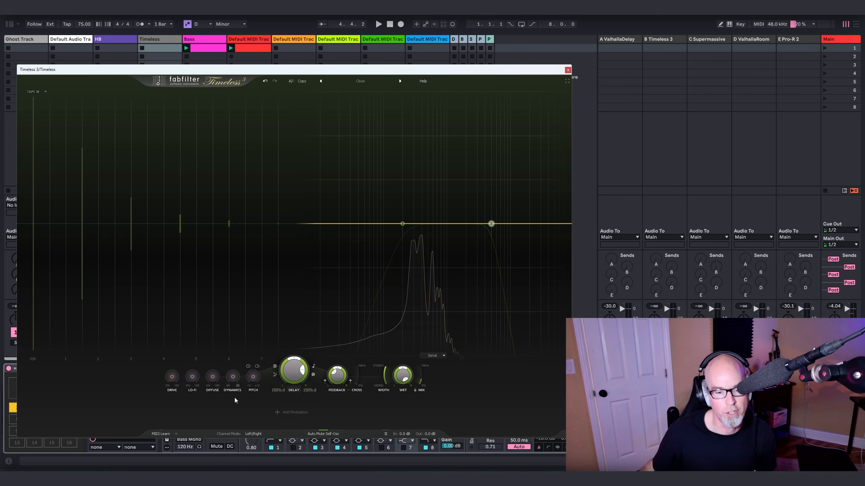
Raise the wet/dry mix and reset the wet pan to 0 dB on both sides
drag(422, 377, 430, 354)
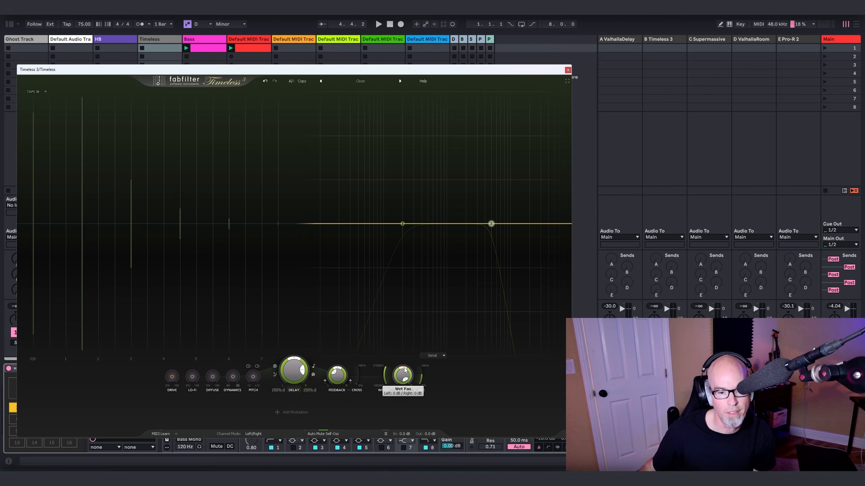
mouse_move(404, 371)
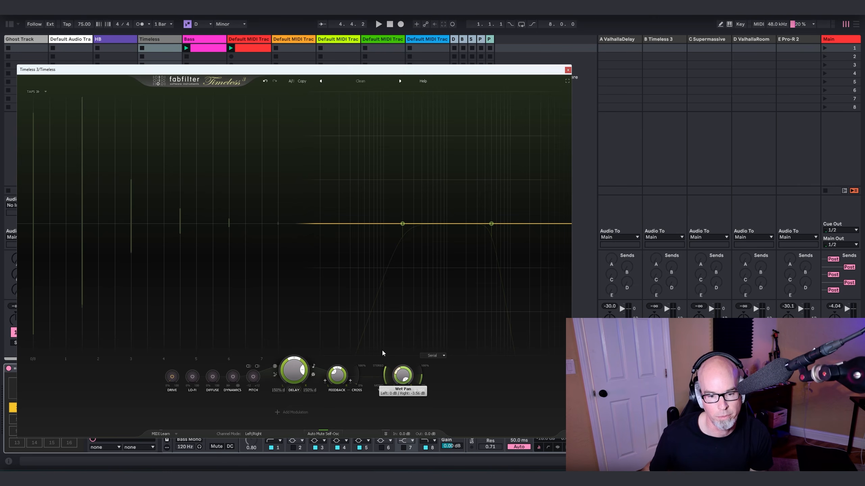
double_click(401, 372)
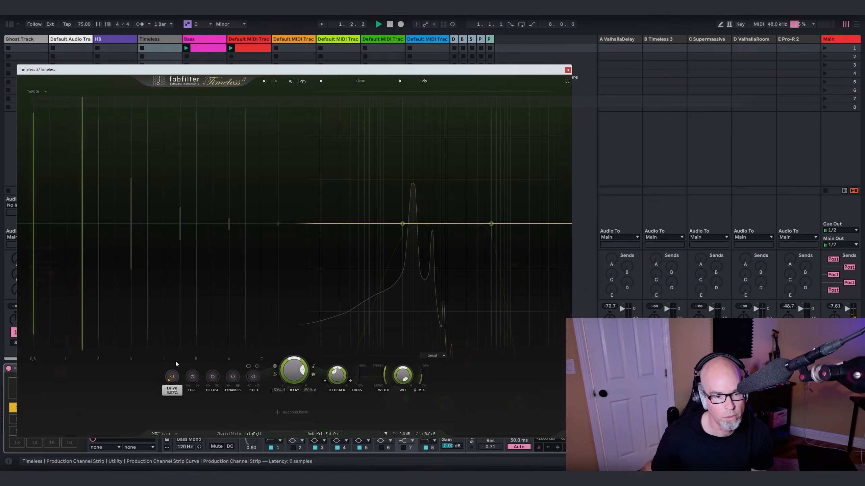
Lower the Drive amount to 0% and switch the Drive effect off
drag(176, 362, 189, 383)
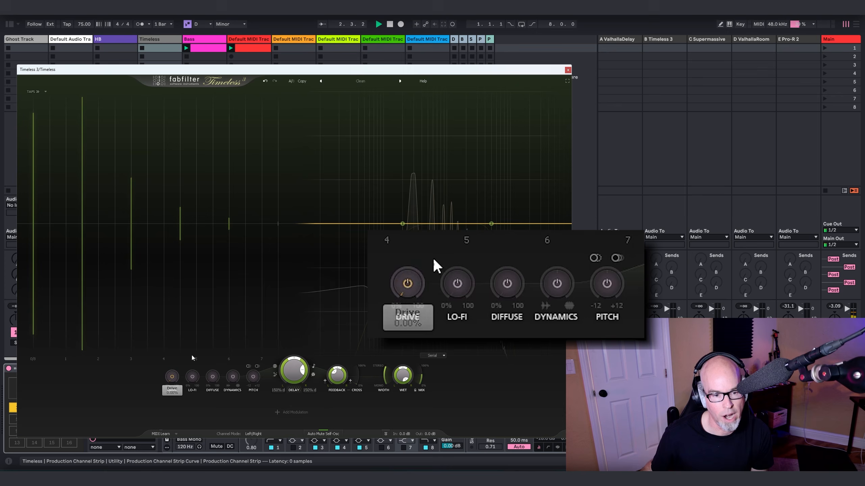
click(172, 377)
click(171, 377)
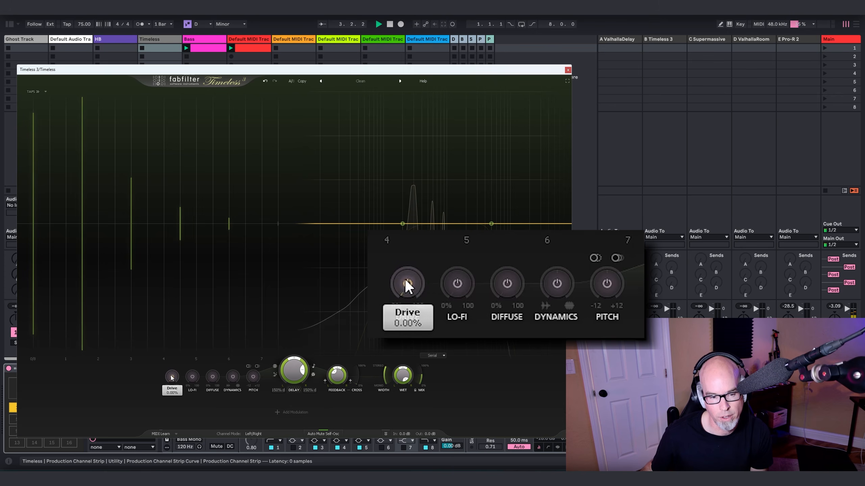
Enable the Lo-Fi effect and sweep its amount up to about 83% and back down to nearly zero
click(192, 376)
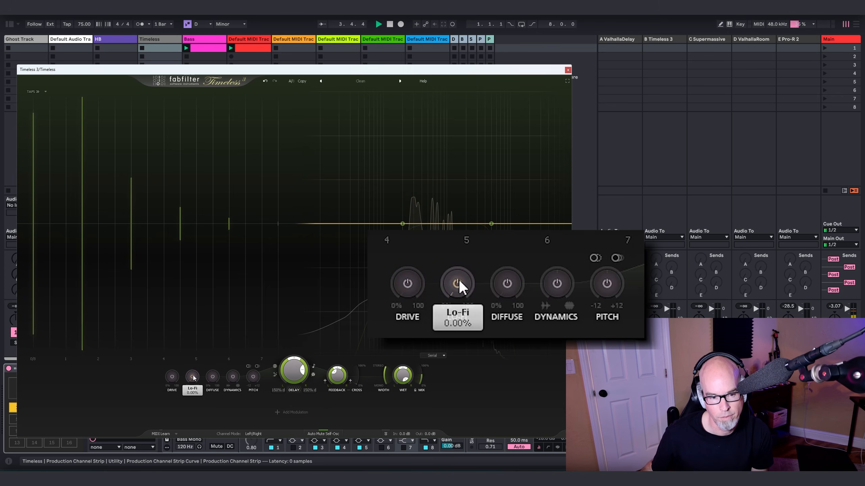
drag(195, 376, 242, 287)
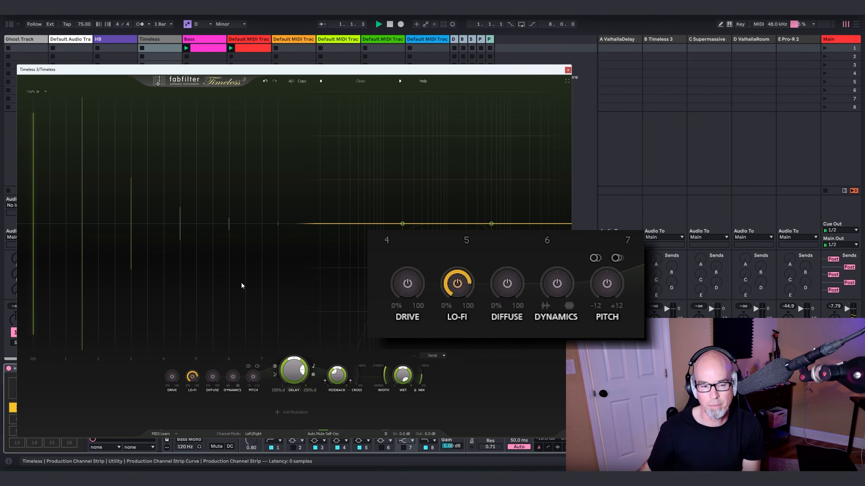
mouse_move(465, 279)
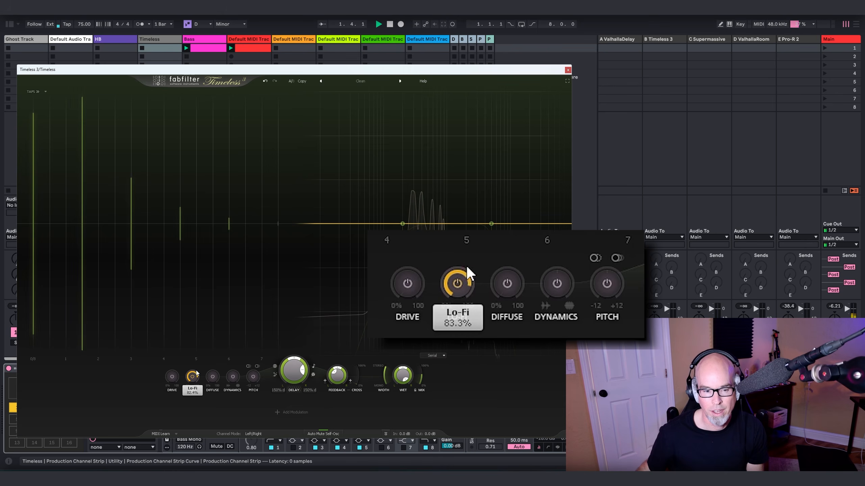
drag(196, 368, 218, 477)
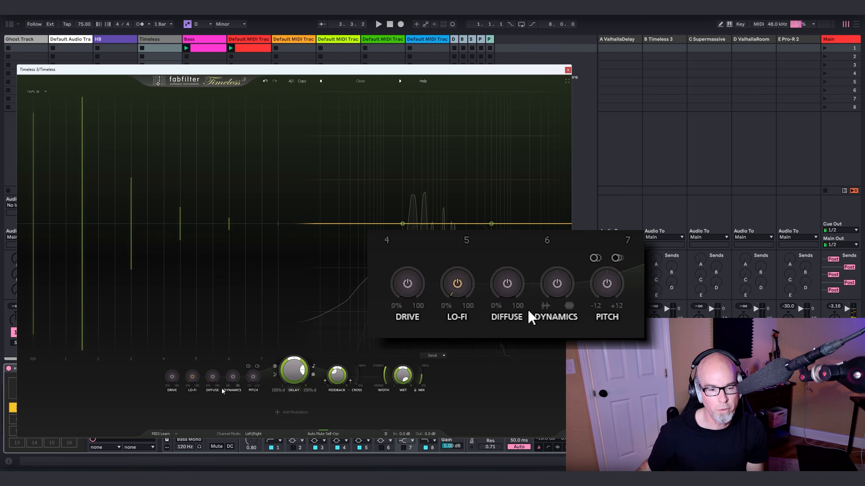
Sweep the Diffuse effect up to 83%, play the track with it, and bring it back down to nearly zero
mouse_move(213, 376)
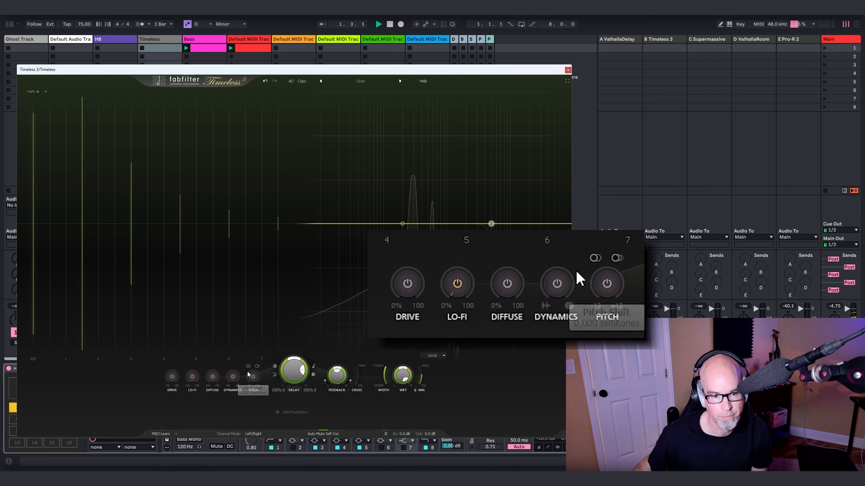
drag(216, 375, 238, 276)
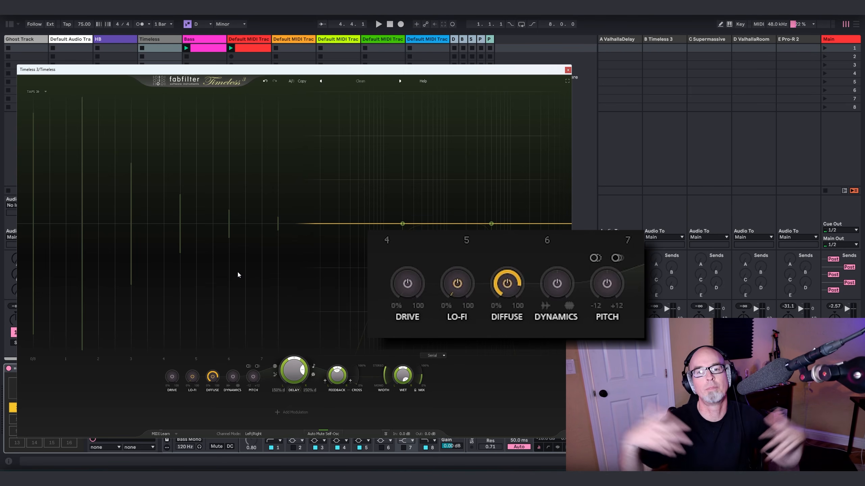
key(space)
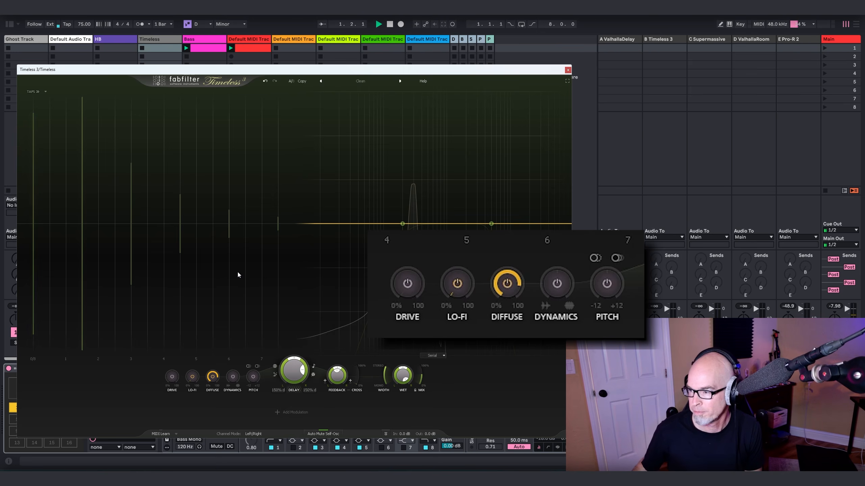
mouse_move(217, 388)
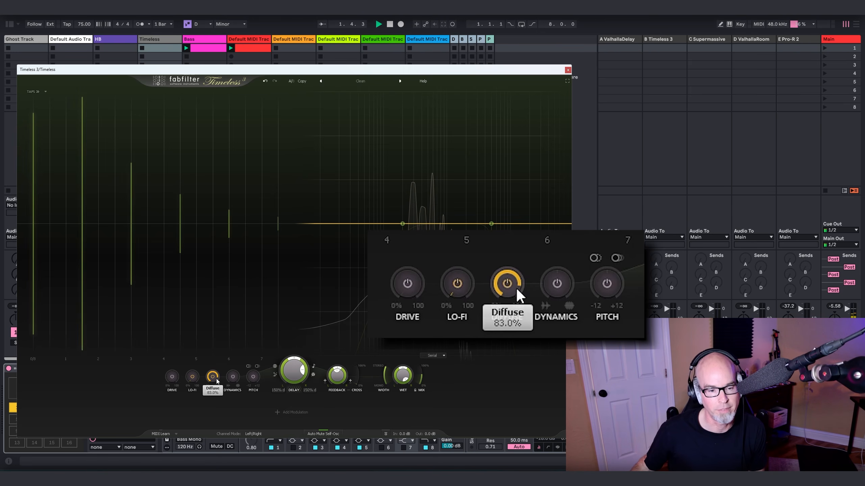
drag(217, 384, 216, 424)
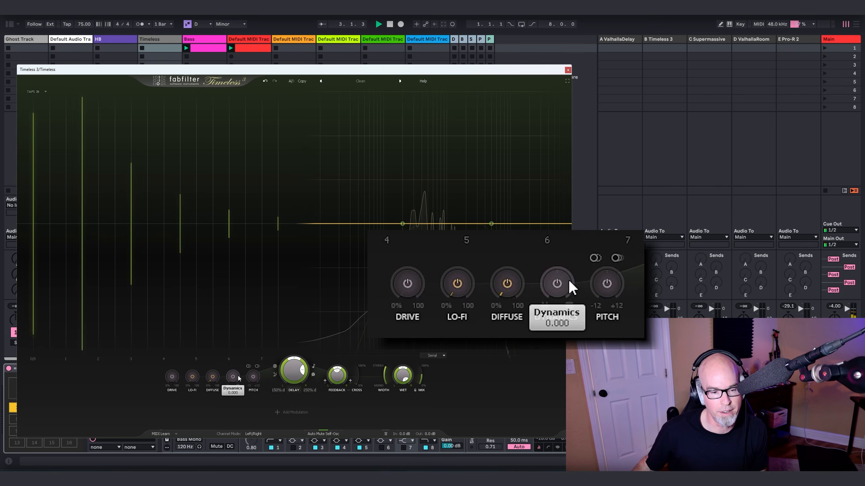
Sweep the Dynamics effect between positive amounts and -1.000 while the track plays, and leave it at a high positive amount
drag(238, 377, 237, 343)
drag(234, 379, 233, 420)
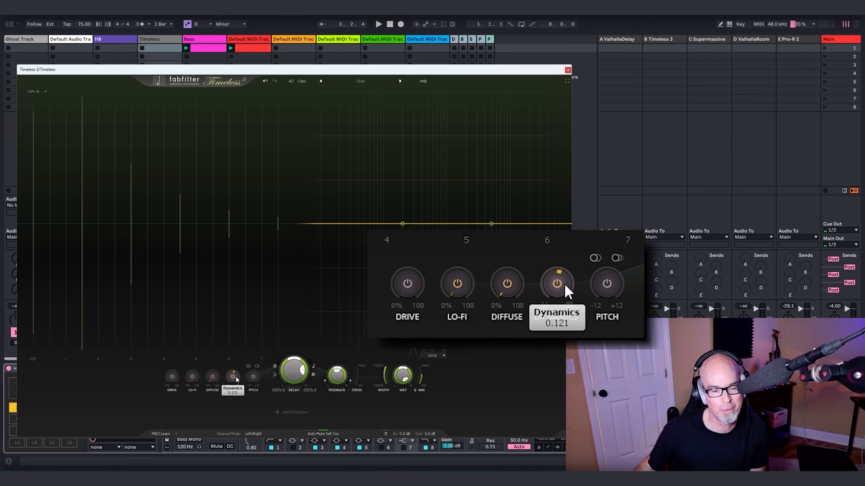
drag(239, 377, 244, 317)
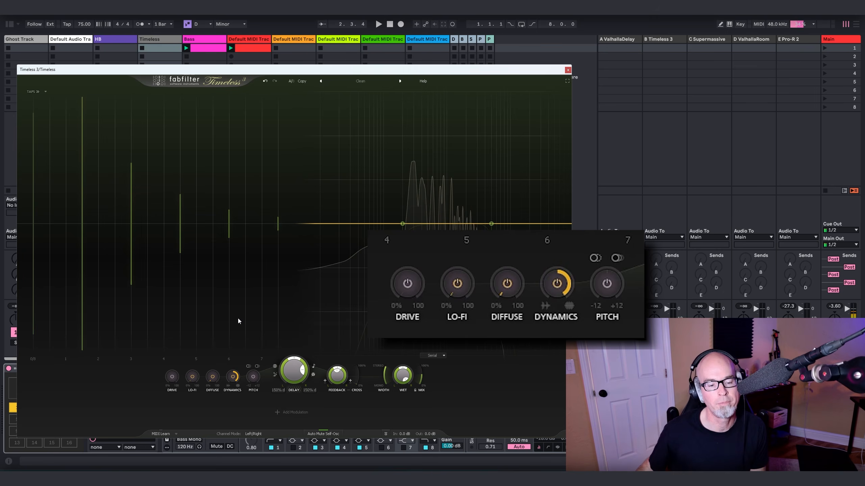
drag(234, 377, 240, 460)
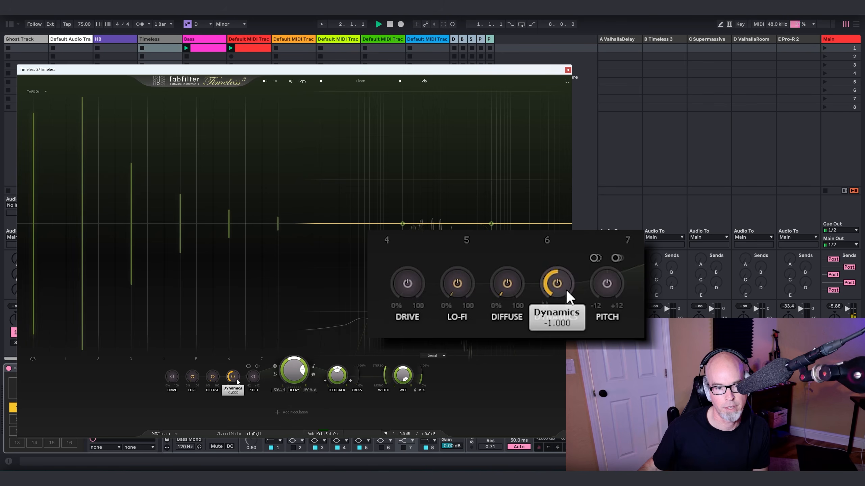
drag(566, 290, 570, 247)
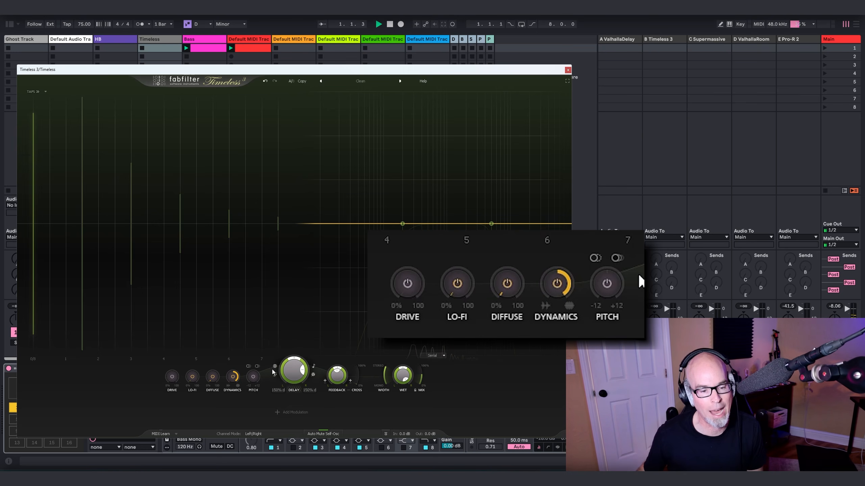
Sweep the Dynamics amount down to about -0.98 while the track plays, and reset it to 0.000
mouse_move(564, 283)
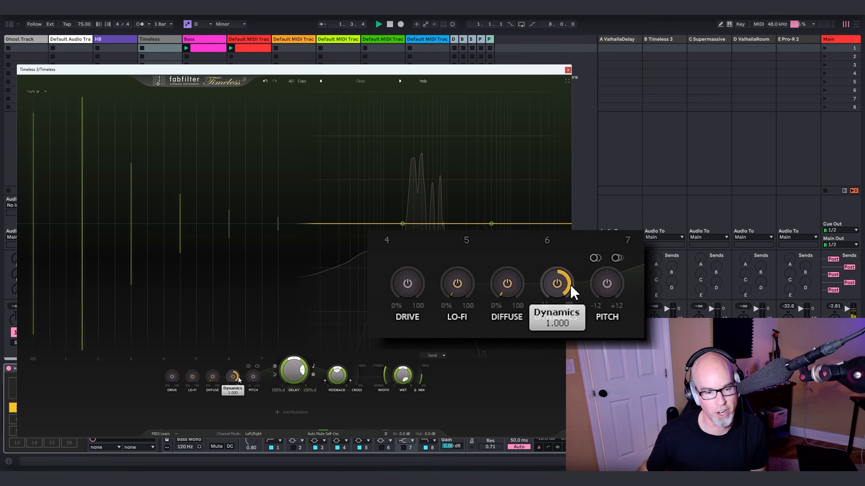
drag(237, 377, 218, 477)
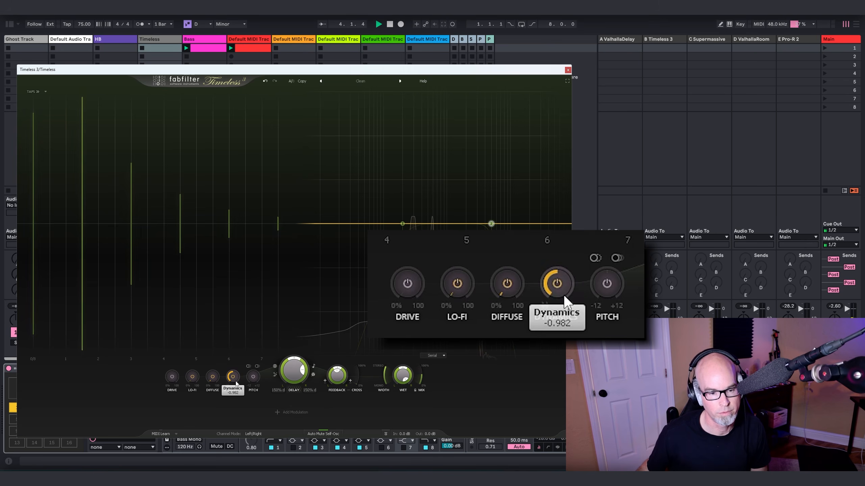
double_click(235, 381)
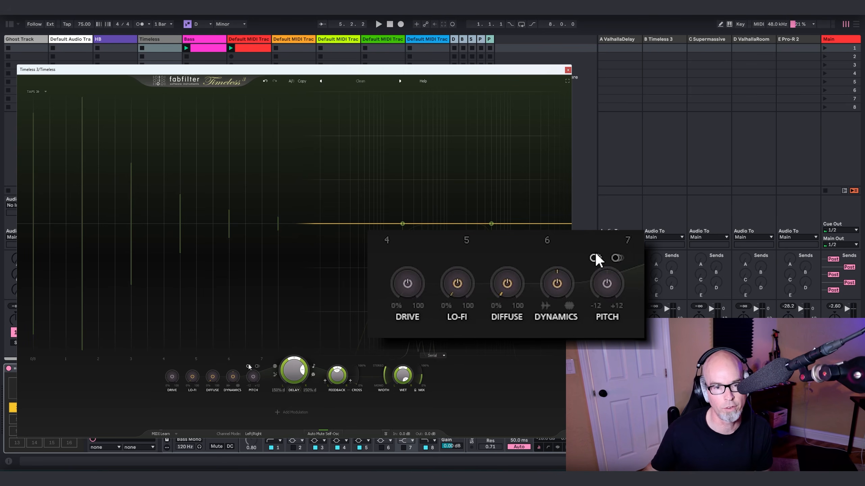
Enable Pitch Shift Mirroring and set the Pitch Shift to about 0.084 semitones
mouse_move(249, 367)
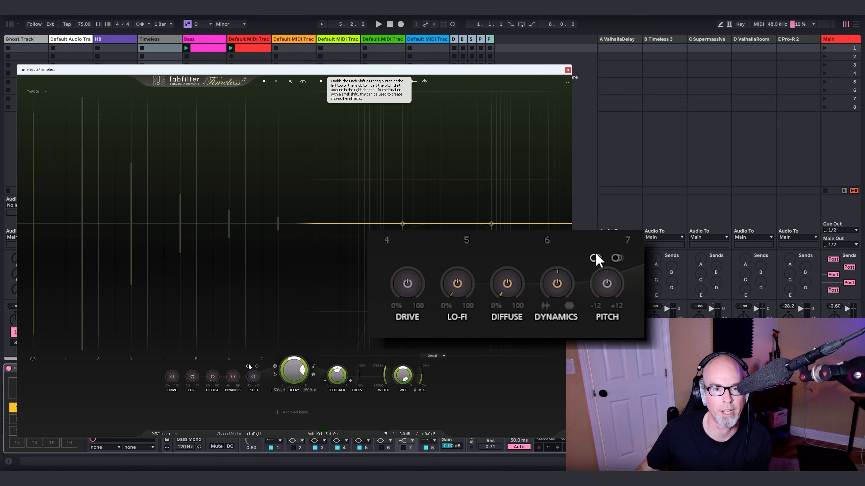
click(249, 366)
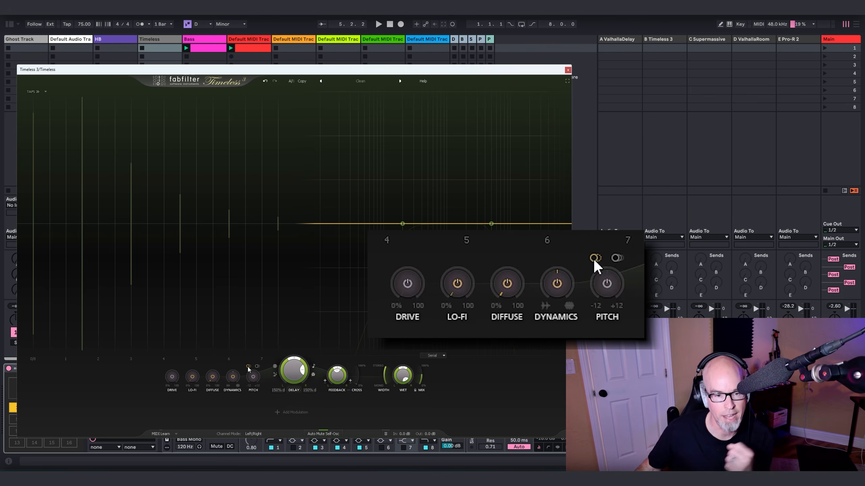
mouse_move(253, 375)
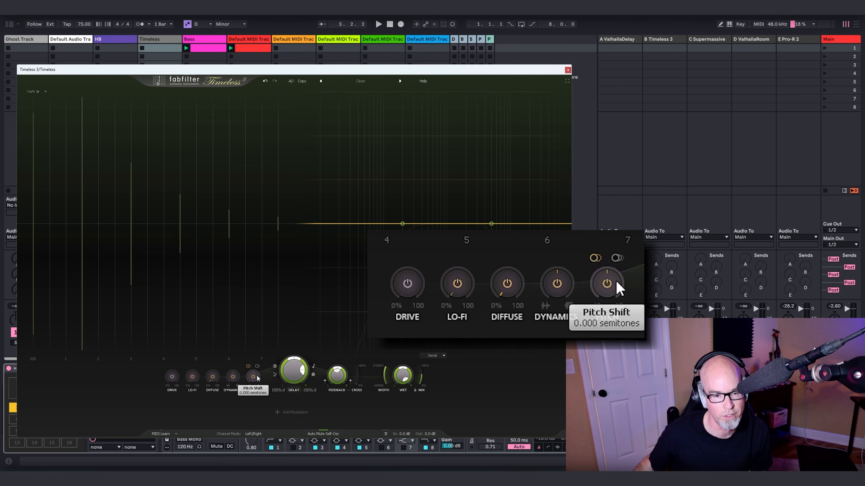
drag(616, 277, 628, 257)
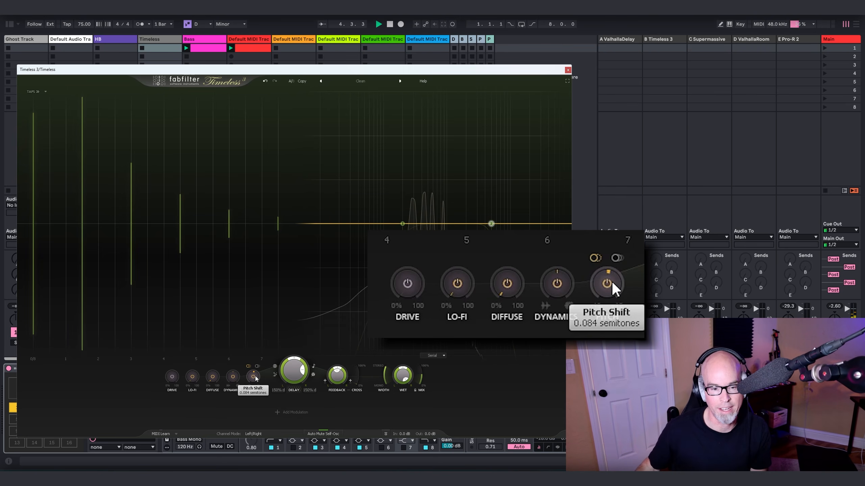
Sweep the Pitch Shift up to 12 semitones, reset it to 0.000, and raise it to a slight positive amount
drag(256, 378, 273, 290)
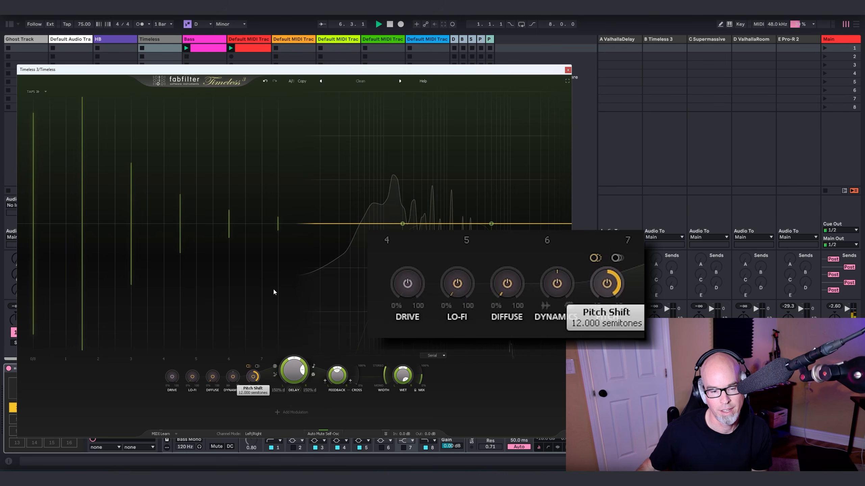
double_click(256, 378)
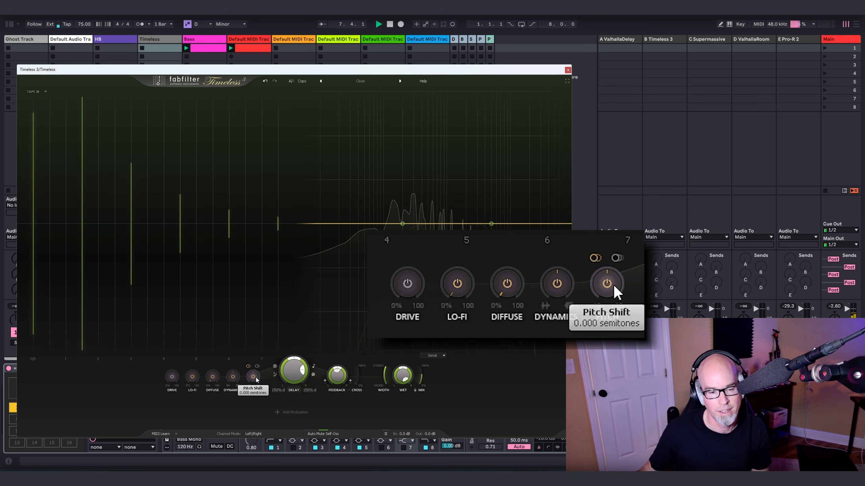
drag(256, 379, 261, 373)
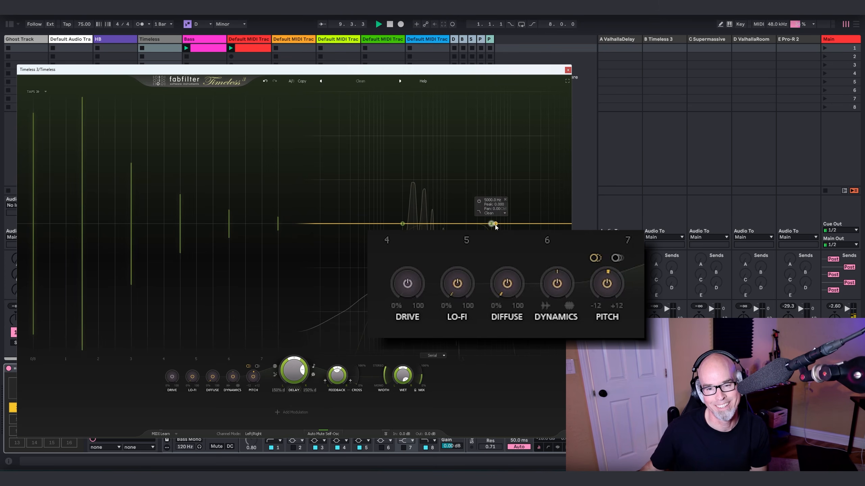
Raise the low-pass filter's peak to 0.348 at about 4700 Hz and increase the Diffuse amount well past halfway
drag(491, 224, 489, 177)
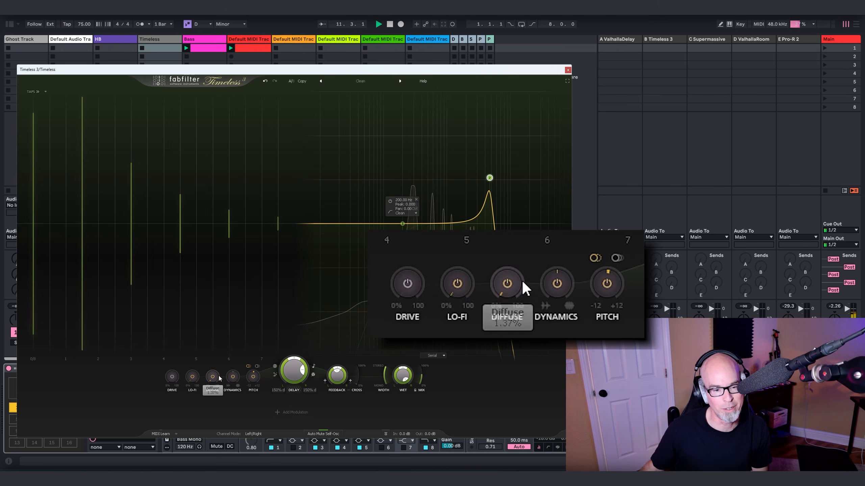
drag(217, 374, 218, 356)
drag(226, 318, 227, 330)
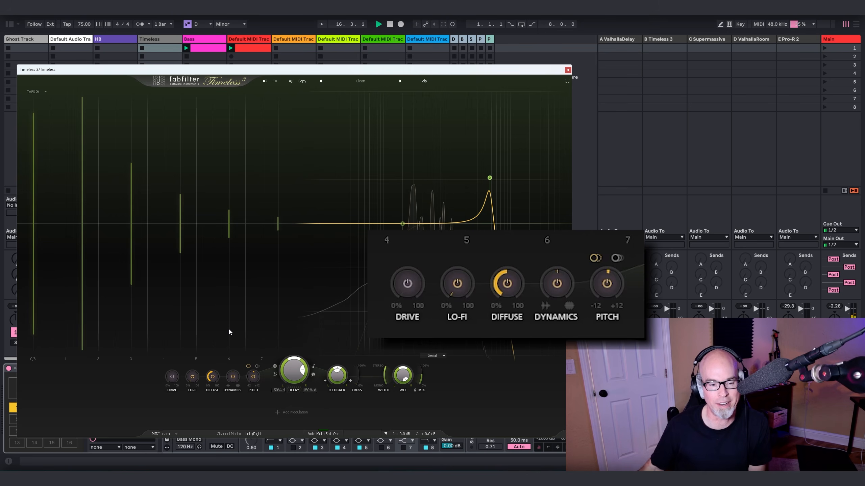
drag(215, 377, 227, 348)
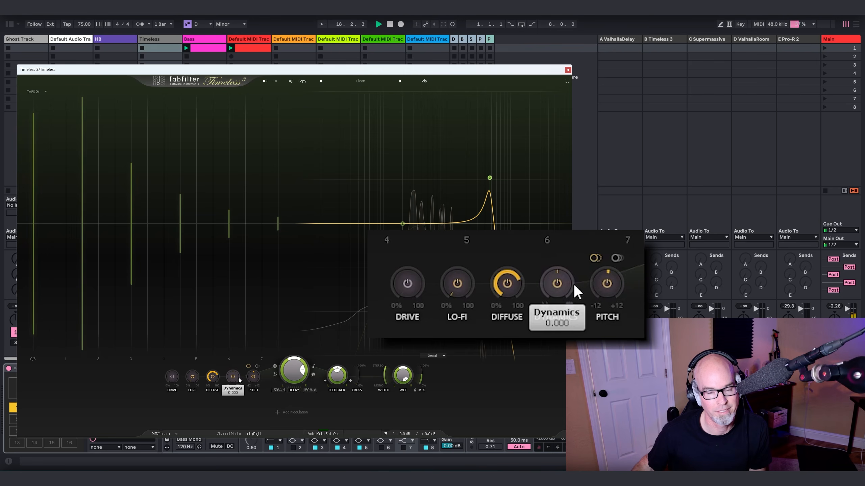
Change the low-pass filter to a High Shelf and place it at about 1120 Hz with +0.94 dB gain
mouse_move(492, 198)
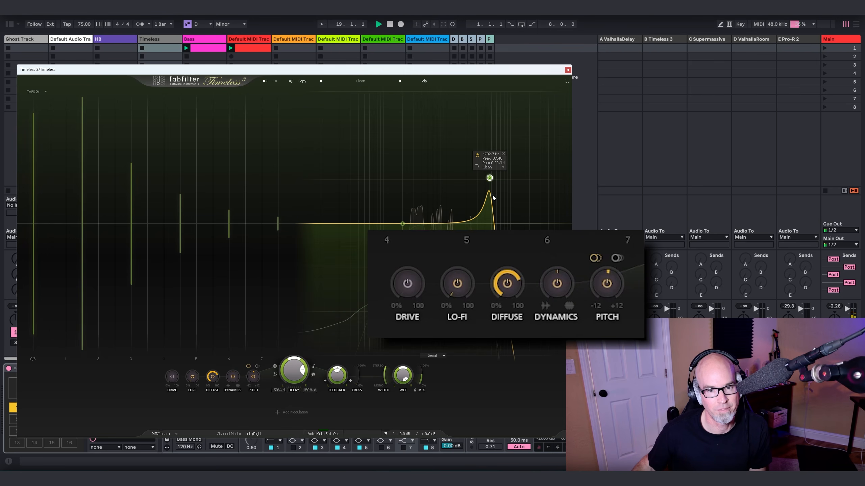
click(477, 166)
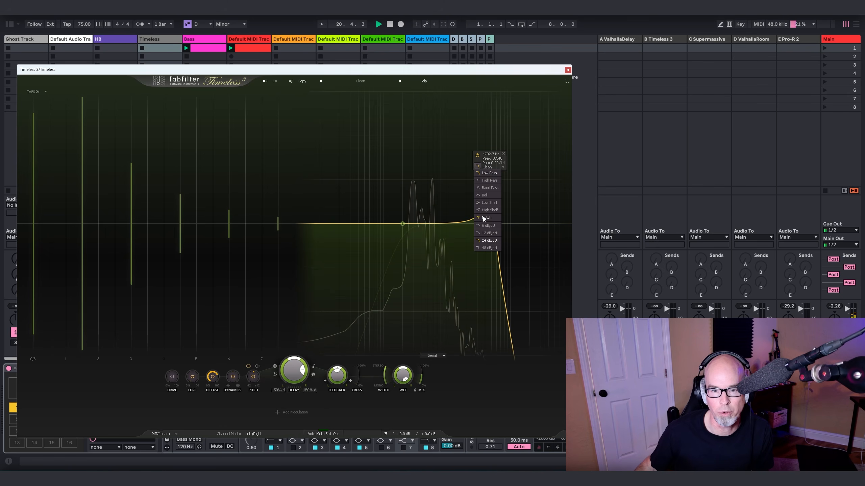
click(490, 210)
drag(492, 228, 446, 221)
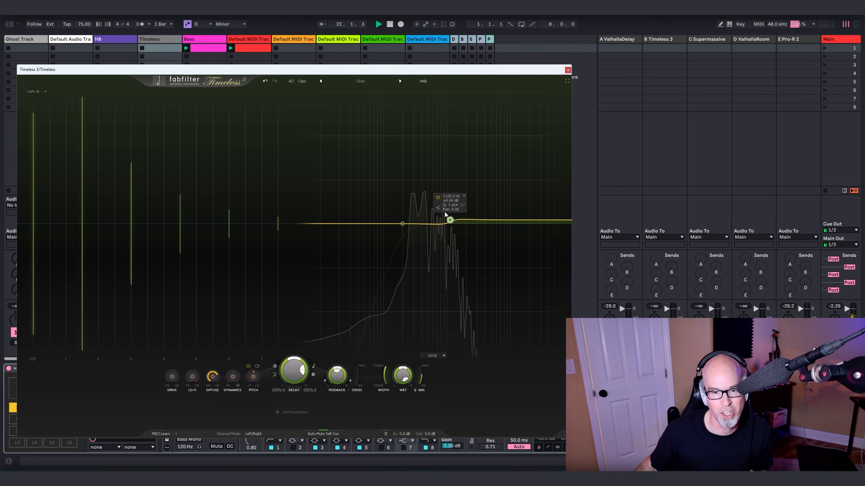
Move the high shelf to about 3100 Hz at +2.69 dB, stop playback, and shift the shelf lower in frequency
click(438, 208)
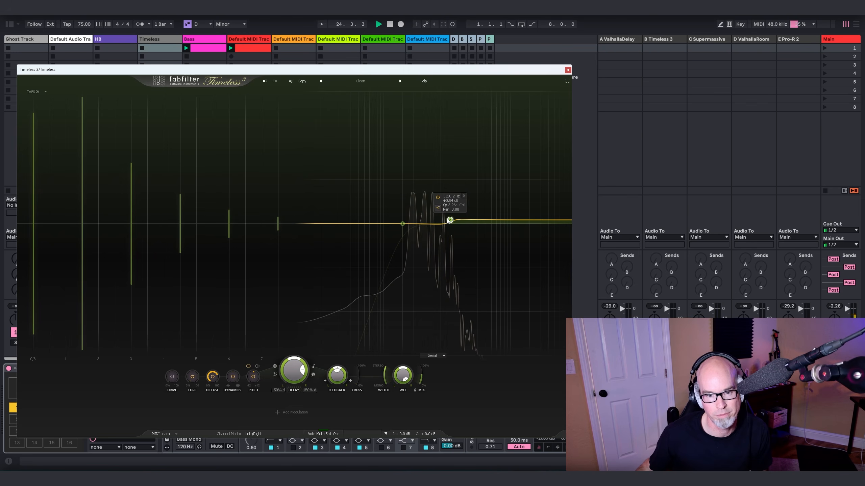
drag(450, 220, 478, 212)
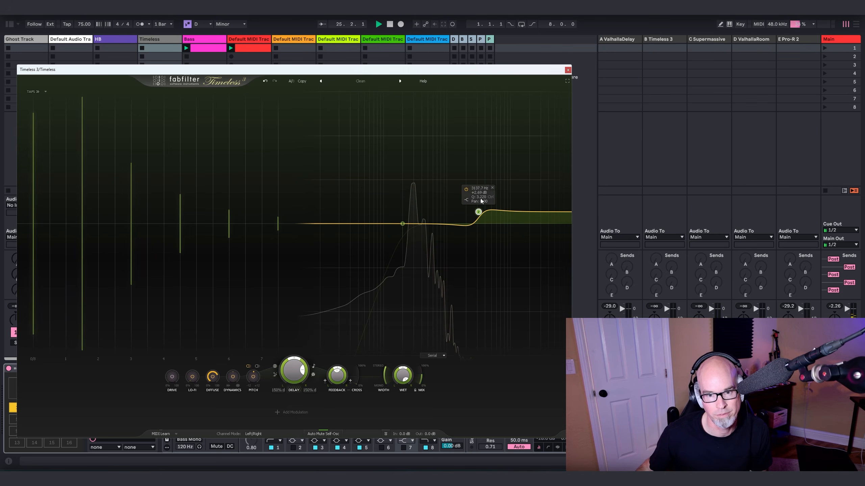
mouse_move(481, 199)
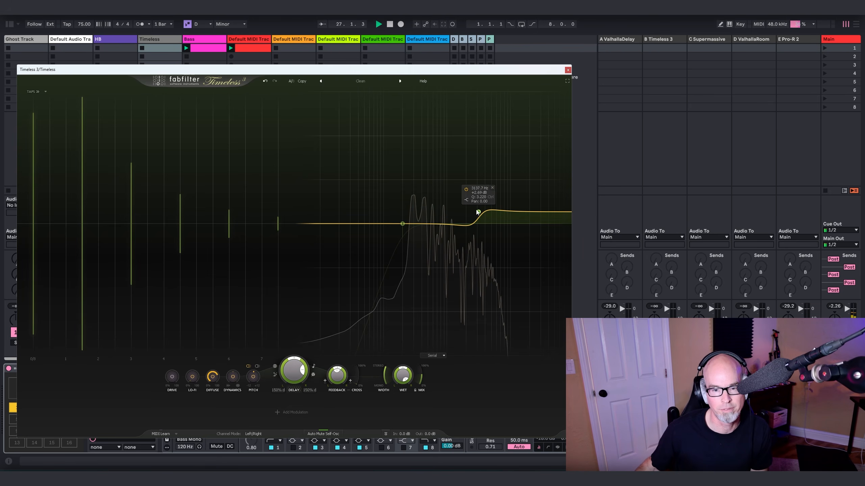
key(space)
drag(478, 212, 456, 212)
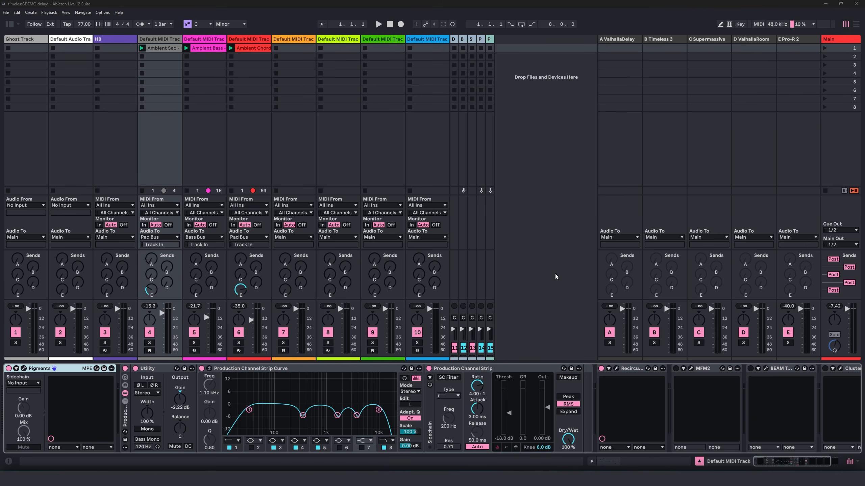
Open the Recirculate delay on the sequence track, reposition its window and start playback
click(617, 369)
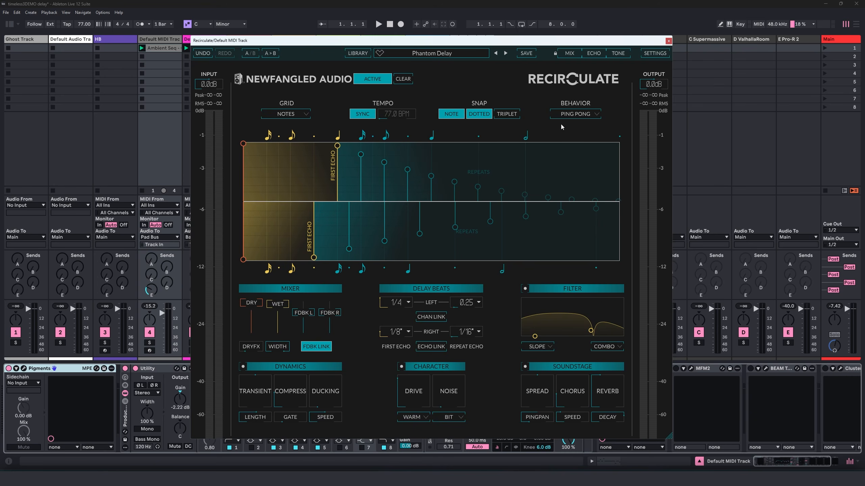
drag(500, 43, 492, 41)
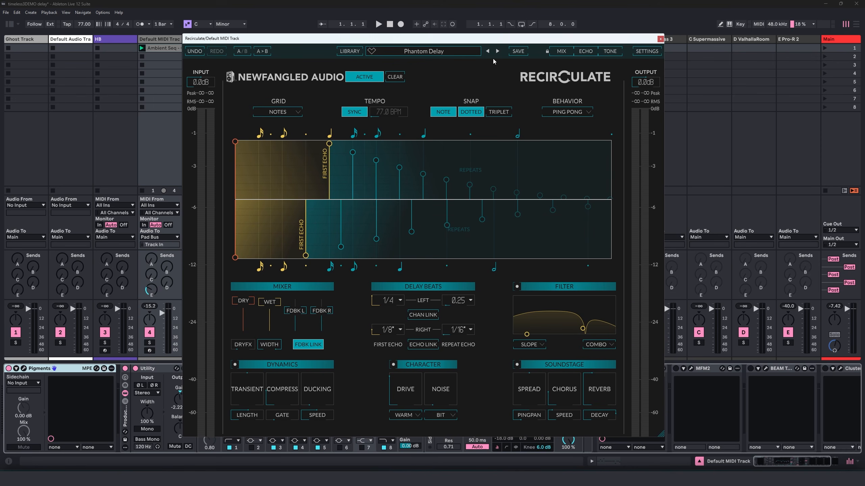
key(space)
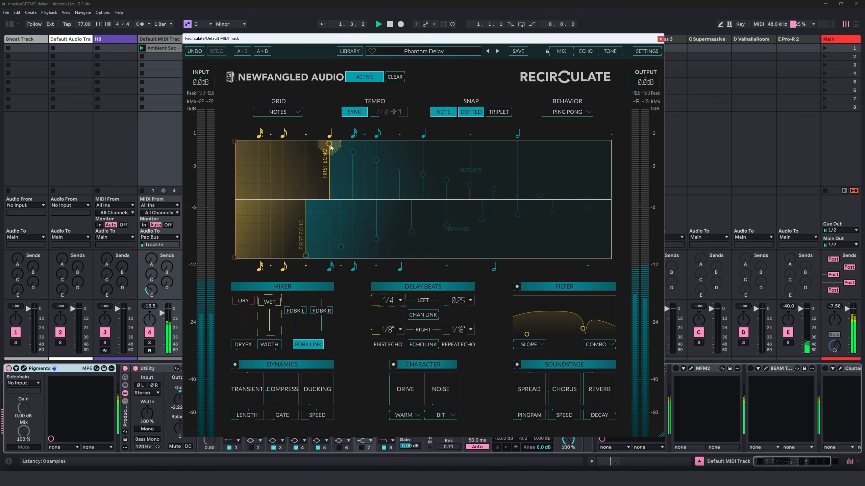
Shorten Recirculate's first echoes to 0.00 left and 1/16 right, and set its behavior to Granular
drag(329, 144, 258, 254)
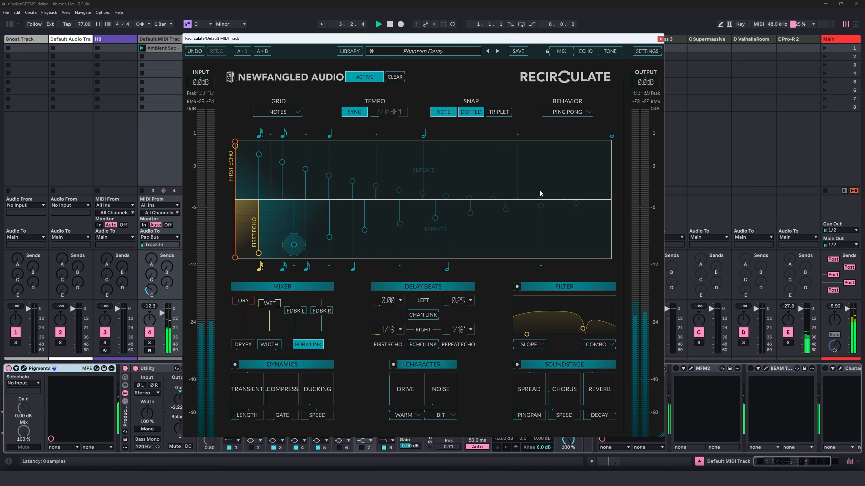
click(560, 112)
click(579, 155)
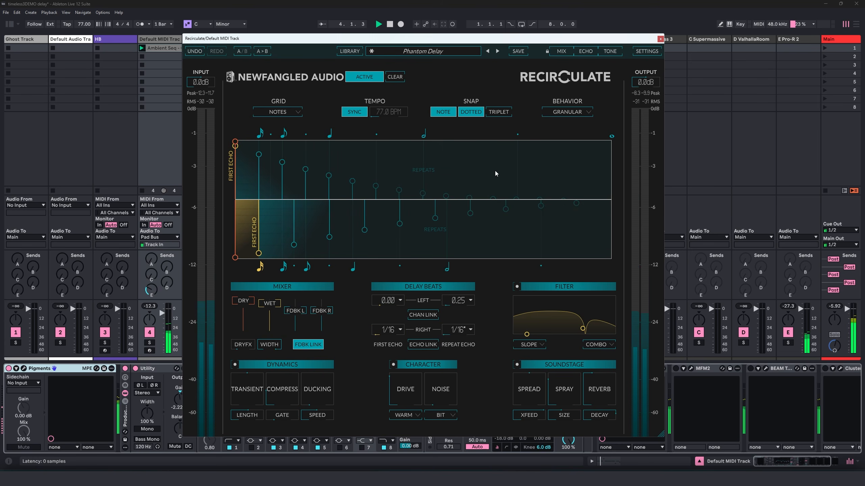
Load the Granular Swell preset, and lower its Wet level briefly before raising it back to full
click(420, 51)
mouse_move(401, 121)
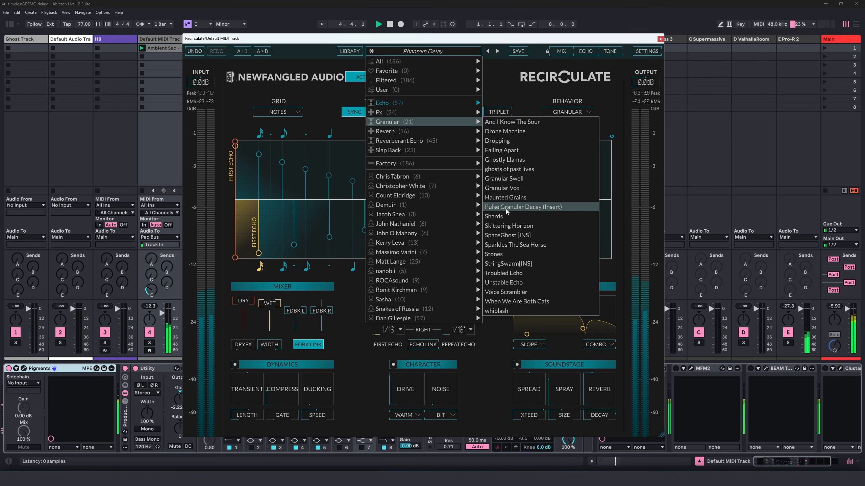
click(508, 179)
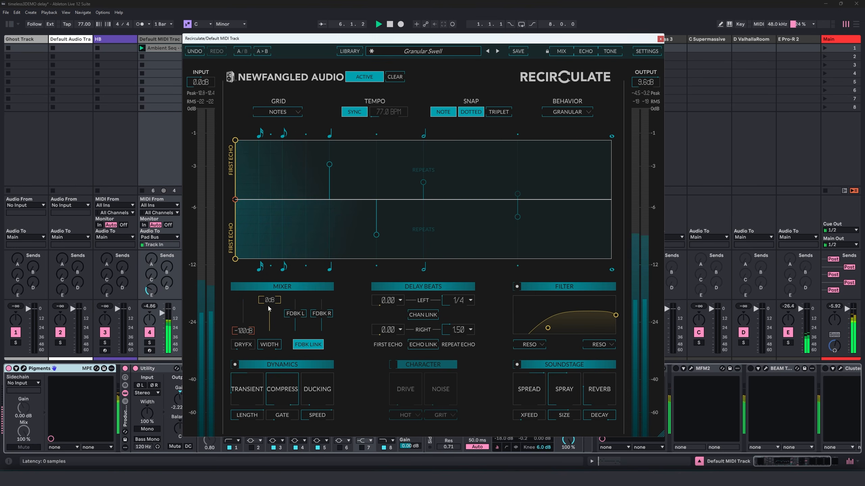
drag(269, 300, 273, 318)
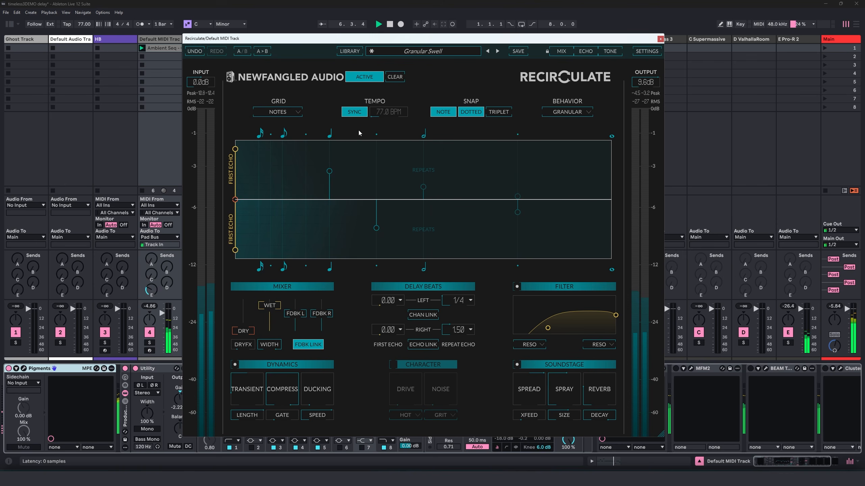
mouse_move(235, 149)
mouse_down()
mouse_move(309, 141)
mouse_move(238, 139)
mouse_up()
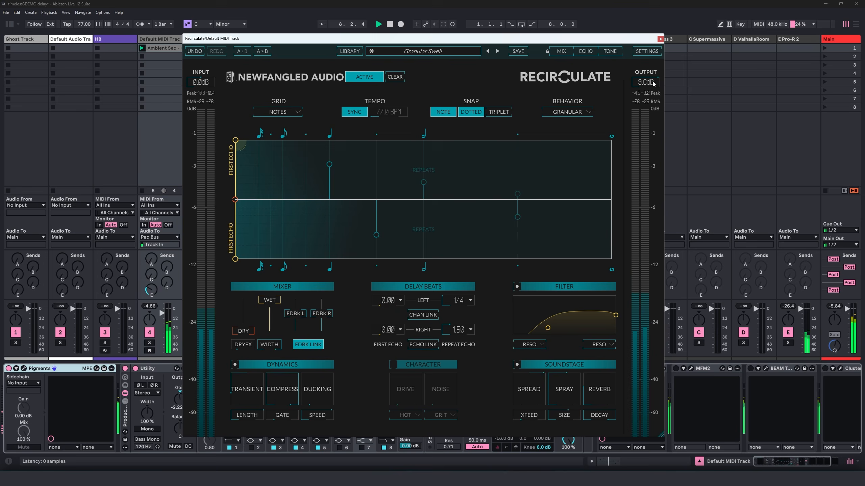
Close Recirculate and switch it off, and enable and open the MFM2 delay
click(660, 39)
click(601, 368)
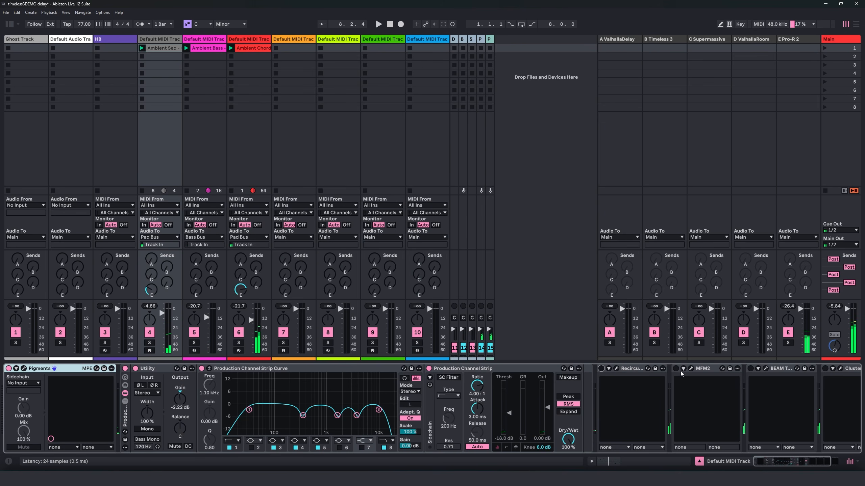
click(691, 369)
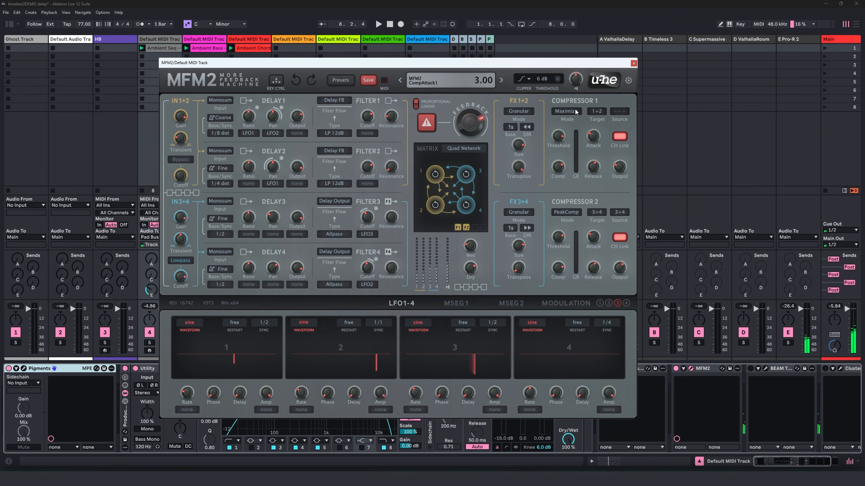
Try the Dual Pingpong, Quad Pingpong and Quad Permute routings in MFM2's feedback matrix
click(464, 148)
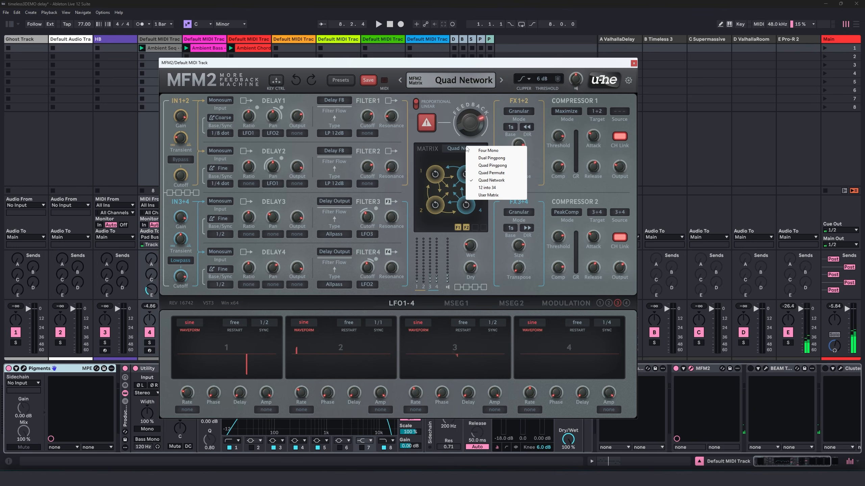
click(484, 158)
click(464, 148)
click(487, 166)
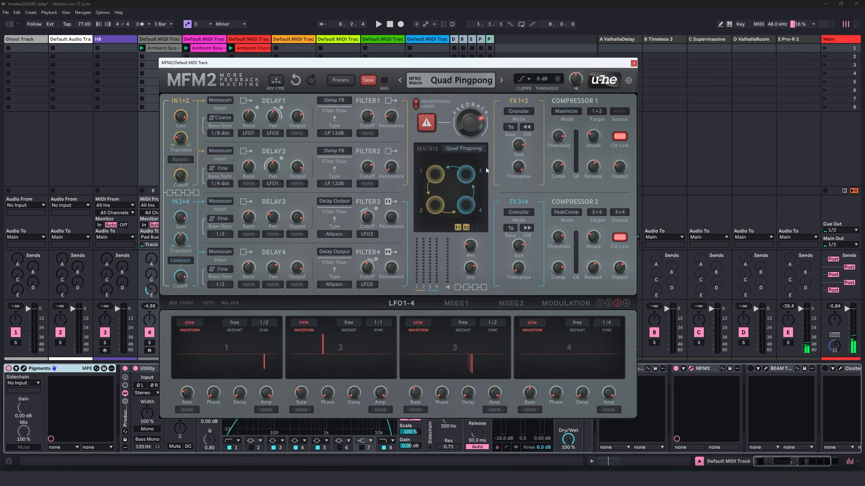
click(464, 149)
click(487, 172)
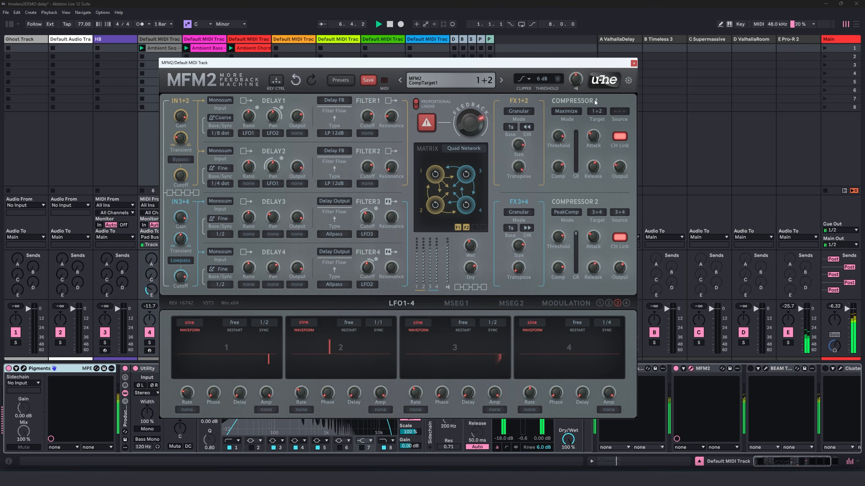
Close the MFM2 window and switch the device off
click(634, 63)
click(676, 369)
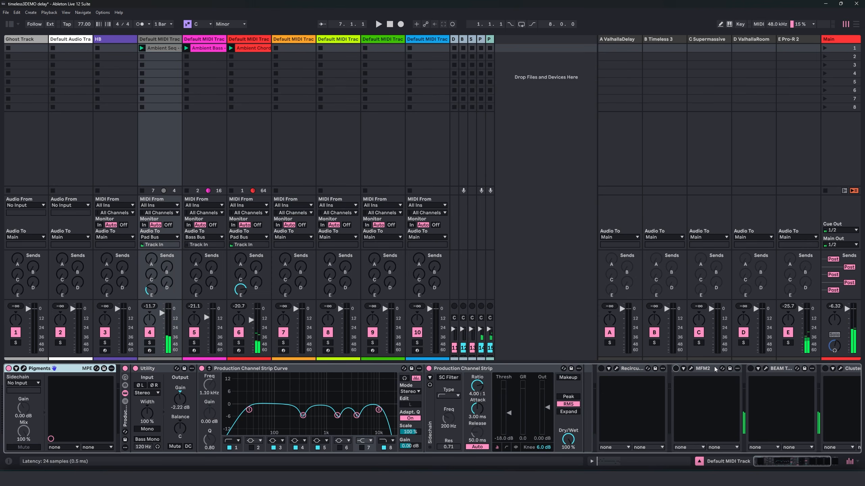
Enable and open the BEAM Taps delay, set its taps to 8, and start playback
click(751, 370)
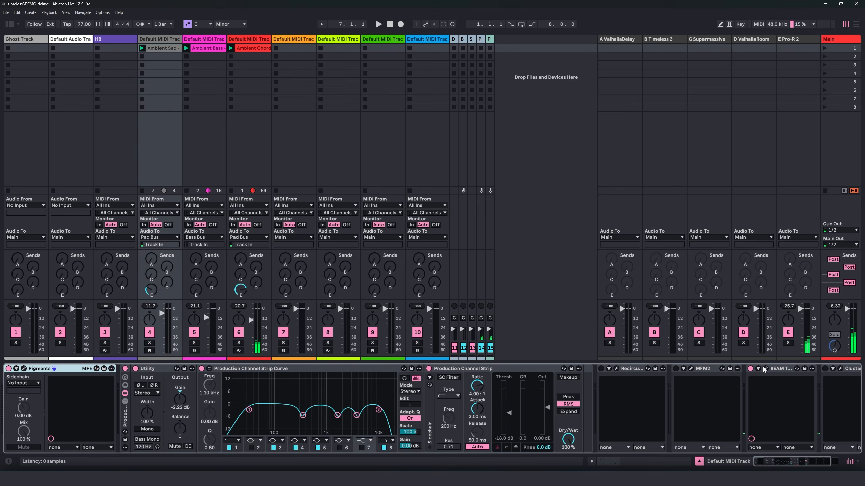
click(765, 369)
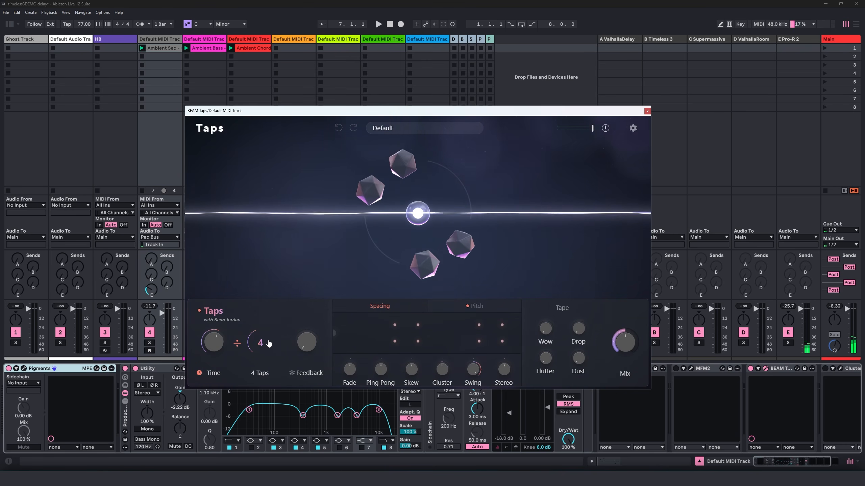
drag(268, 341, 272, 302)
key(space)
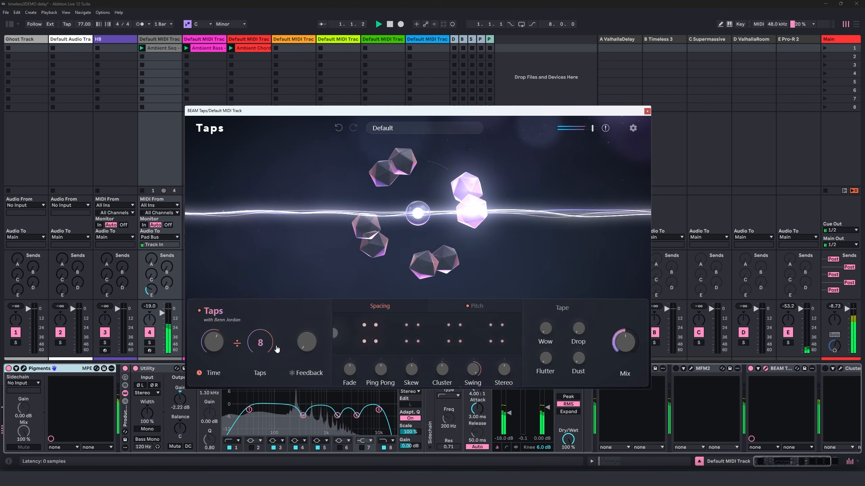
Reduce the BEAM Taps count to 5 and adjust the Swing and Cluster amounts
drag(276, 349, 260, 362)
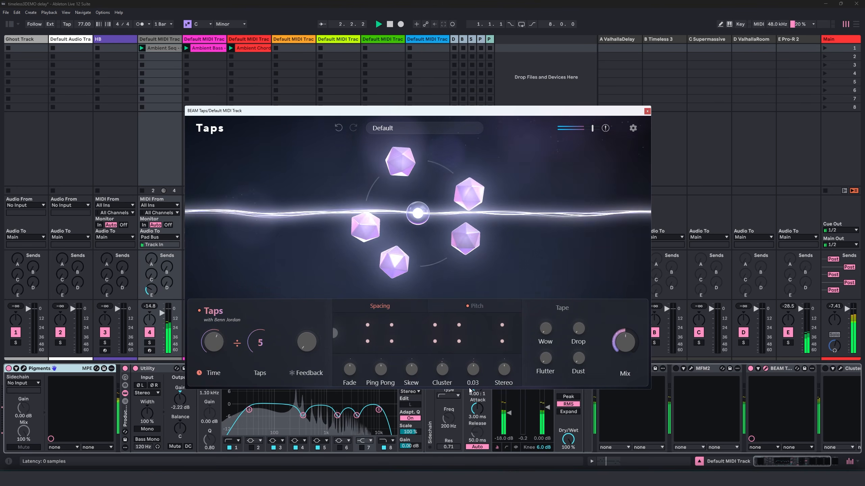
drag(470, 391, 471, 375)
mouse_move(444, 337)
mouse_down()
mouse_move(443, 367)
mouse_move(443, 344)
mouse_move(442, 353)
mouse_up()
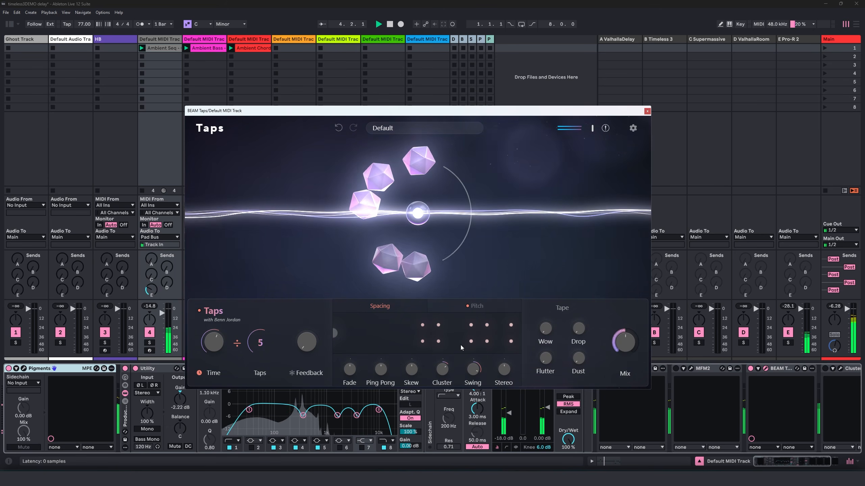
Switch the tap timing from divide to multiply with 6 taps, and close the BEAM Taps window
click(237, 343)
mouse_move(259, 351)
mouse_down()
mouse_move(257, 363)
mouse_move(259, 343)
mouse_up()
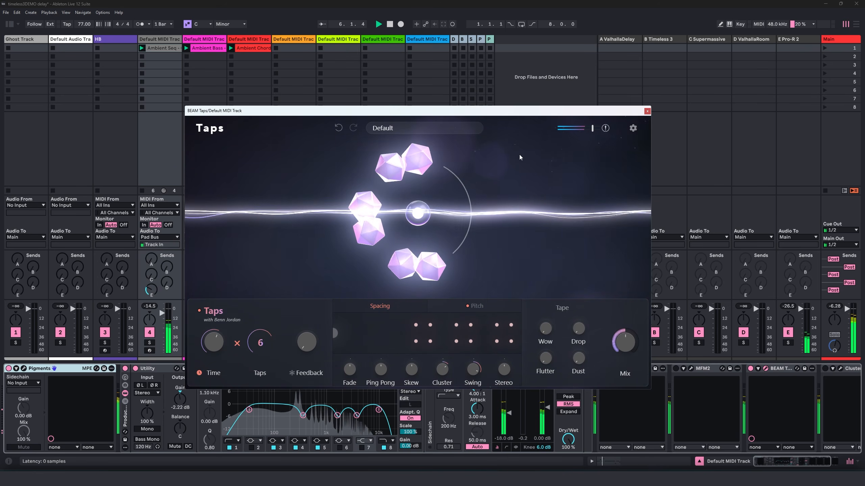
click(647, 112)
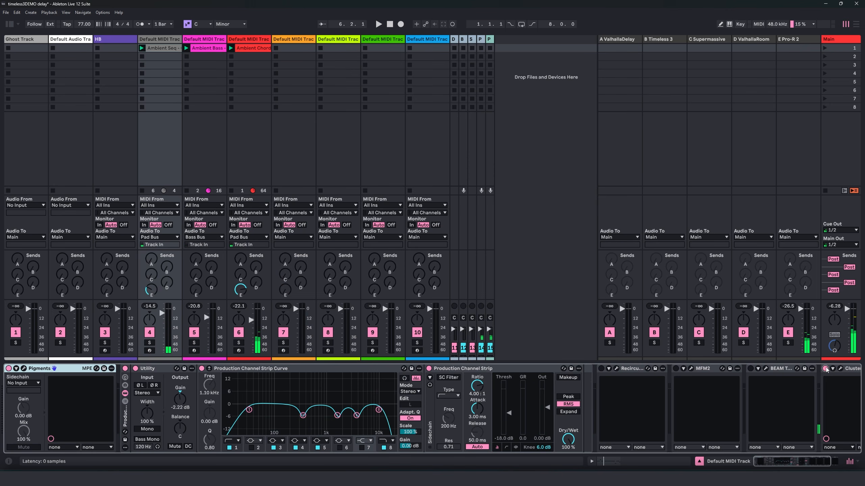
Open Cluster Delay, play the track with the Coiled Taps preset, and raise the delay Time
click(840, 369)
key(space)
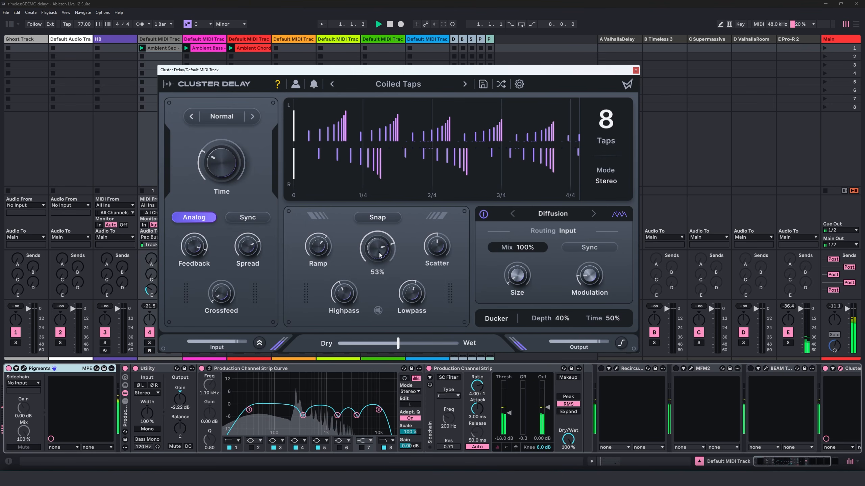
drag(232, 131, 247, 121)
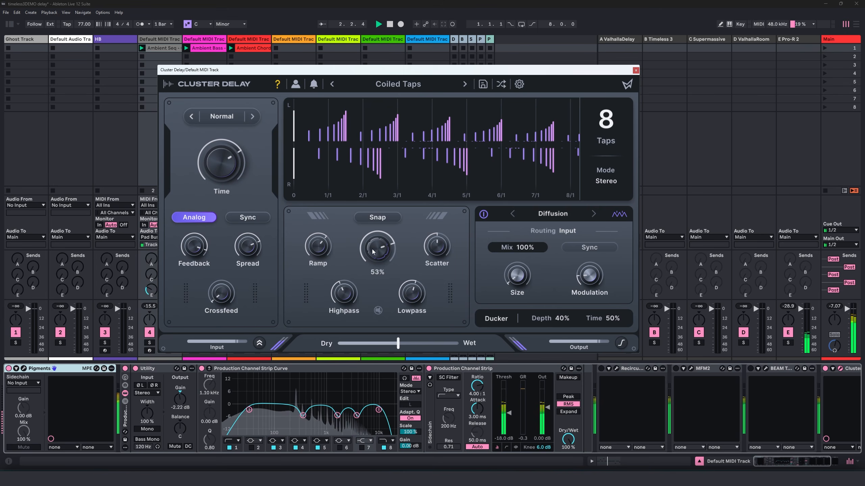
Lower Cluster Delay's Spacing, vary the Scatter, and set the number of taps to 4
drag(374, 252, 382, 313)
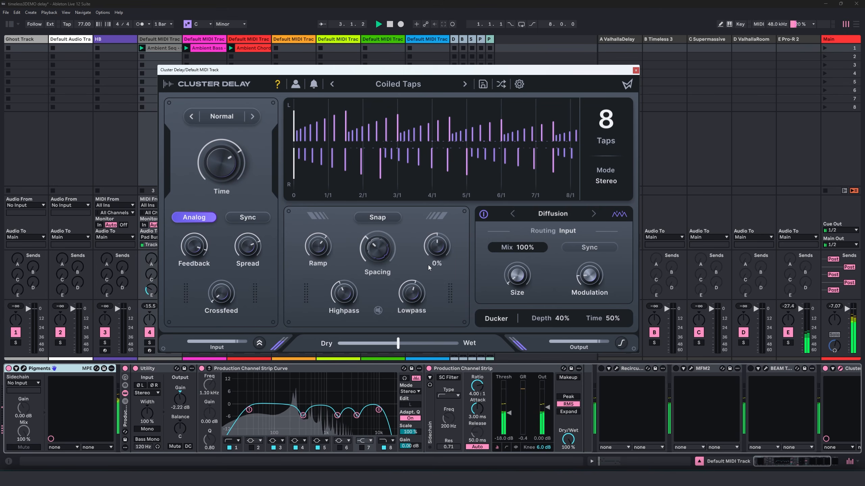
drag(428, 268, 443, 248)
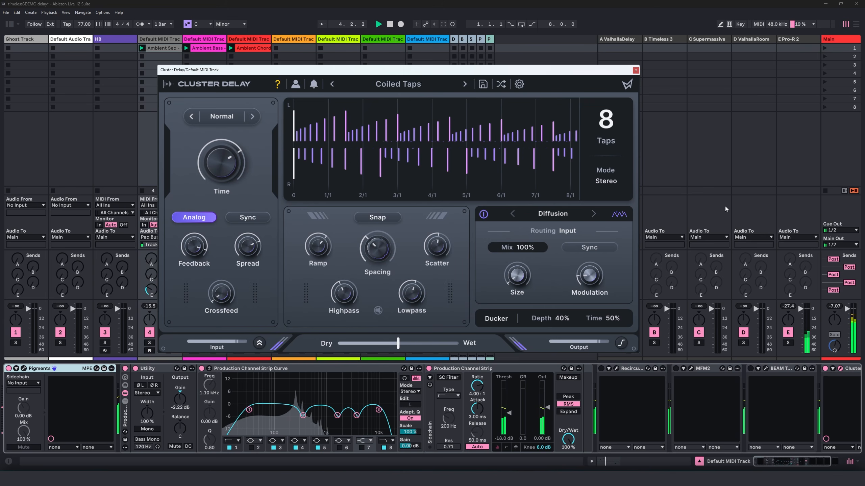
click(619, 121)
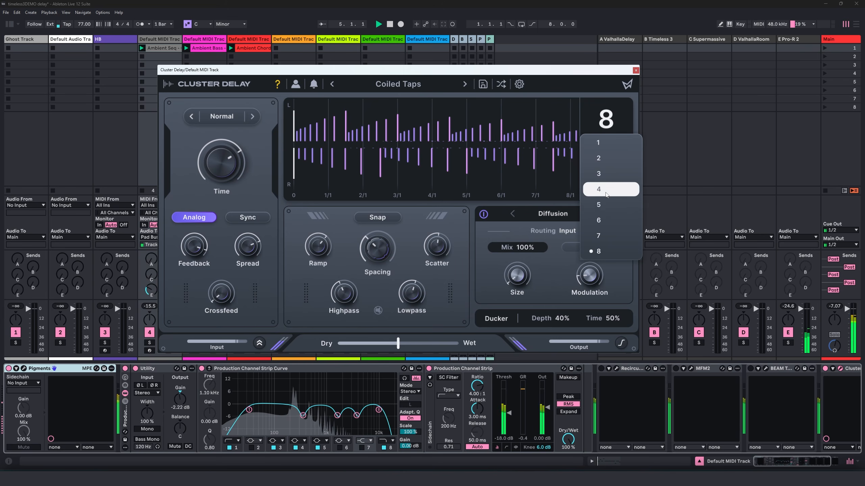
click(606, 190)
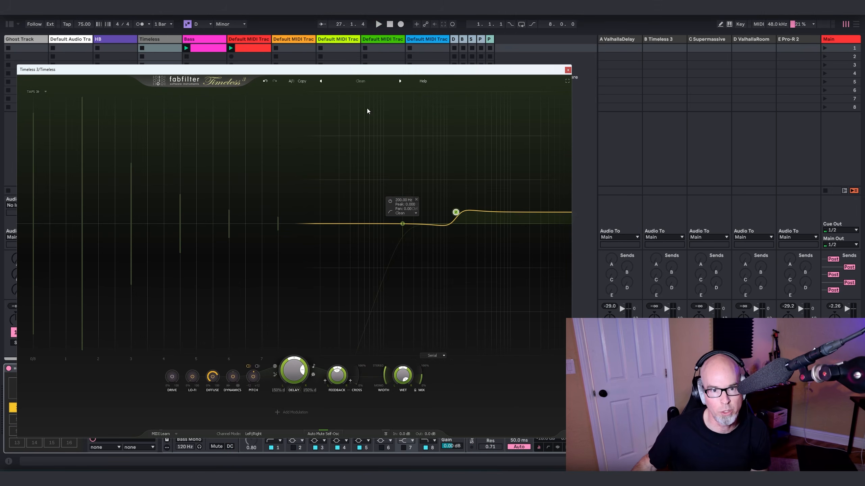
Reload the Clean preset in Timeless 3 and sync the delay time to the host tempo
click(360, 81)
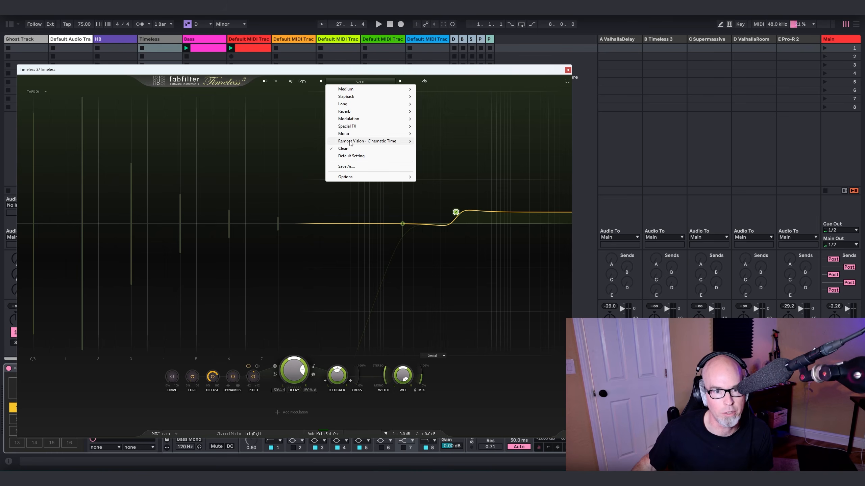
click(344, 149)
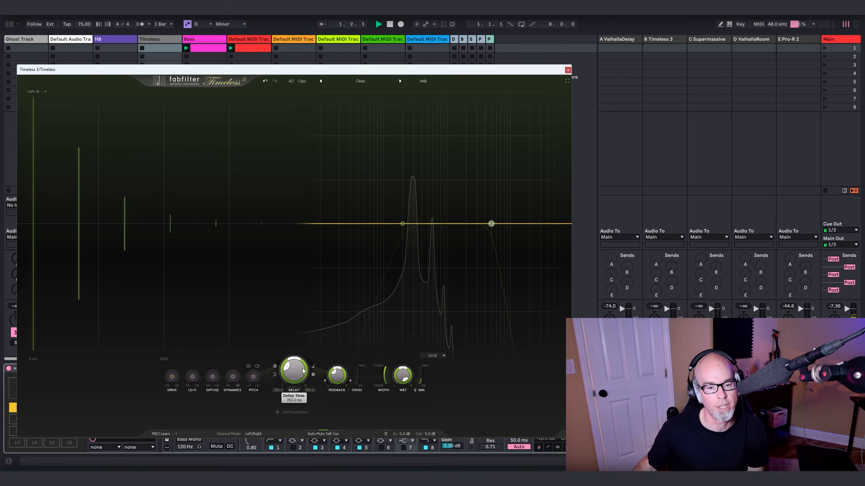
click(313, 367)
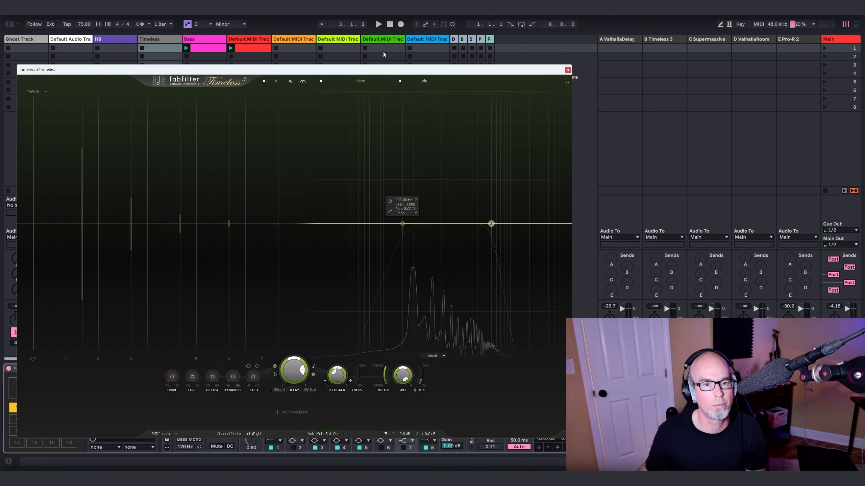
Examine the Timeless 3 preset categories, including Remote Vision - Cinematic Time, and the available modulation source types
click(360, 81)
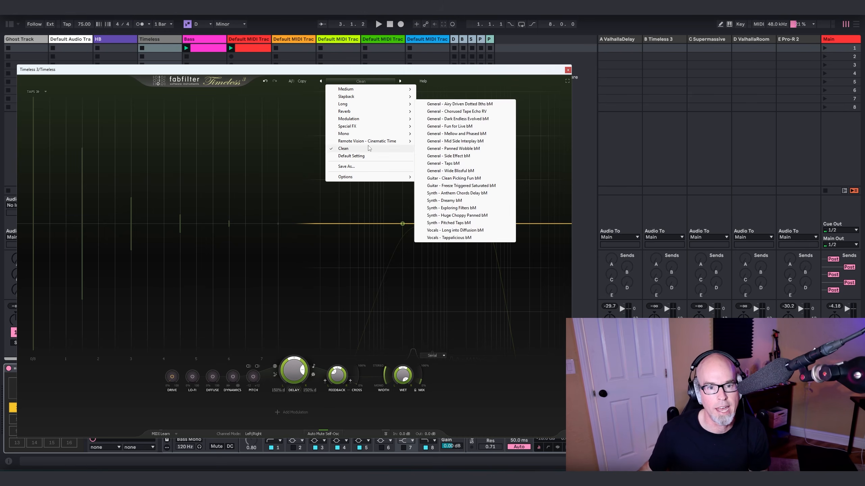
mouse_move(367, 141)
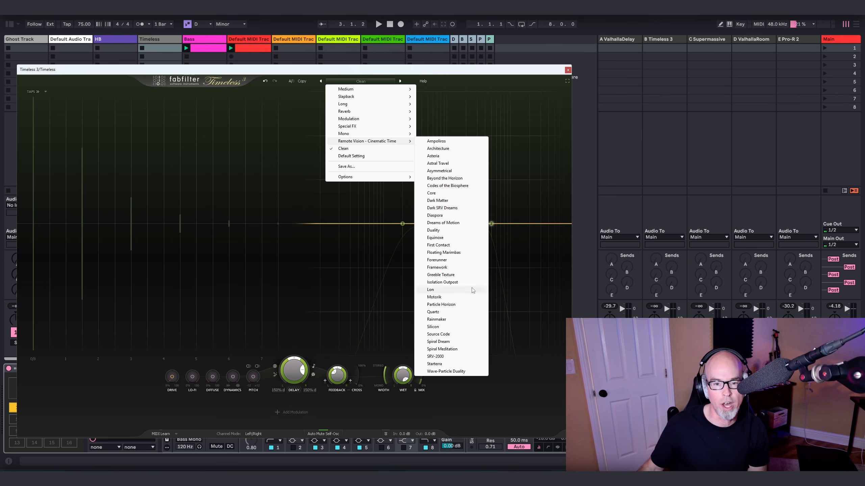
click(347, 423)
click(294, 413)
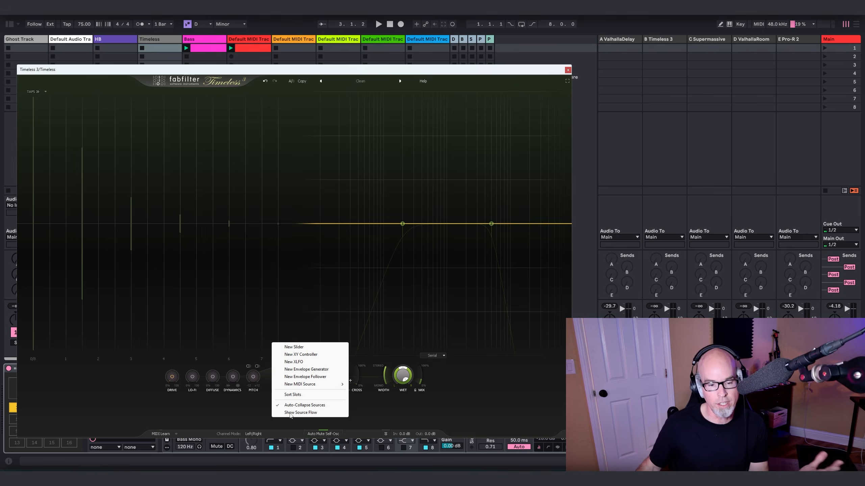
click(426, 411)
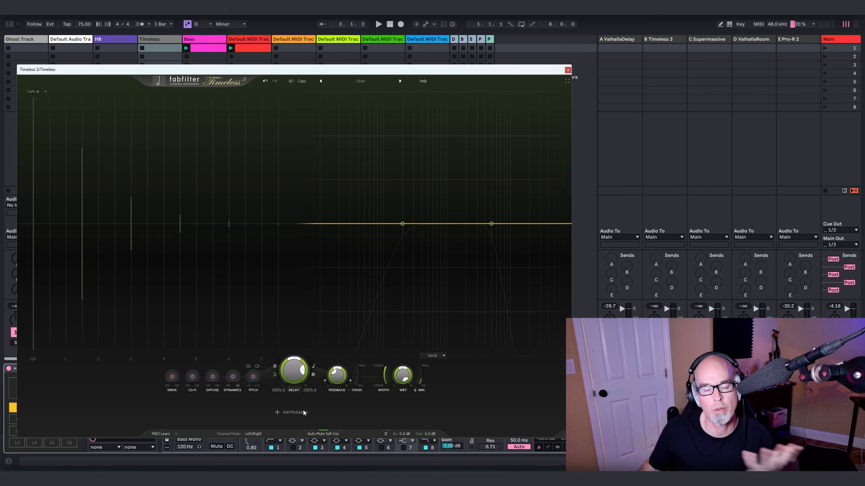
mouse_move(303, 411)
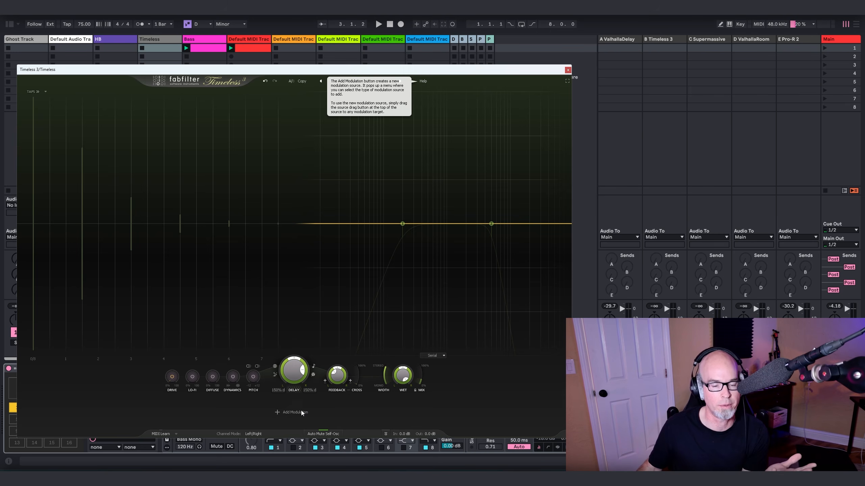
Try out a slider and an XY controller as modulation sources, and remove both
click(302, 412)
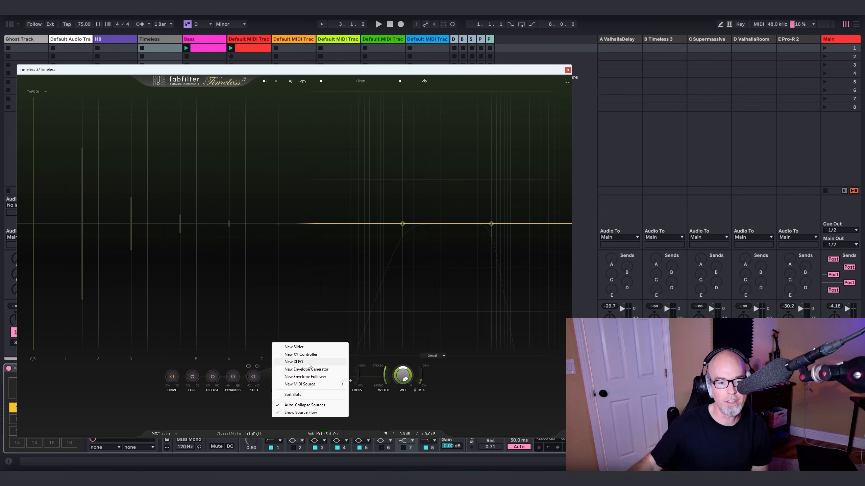
mouse_move(309, 383)
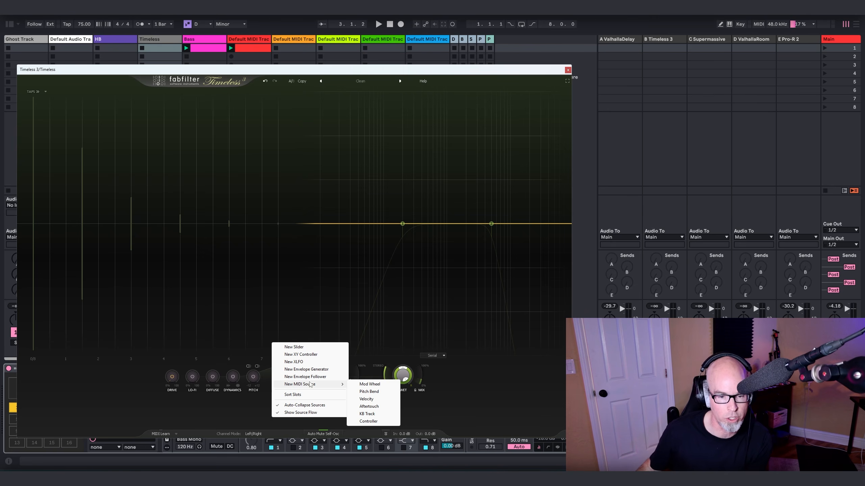
click(301, 354)
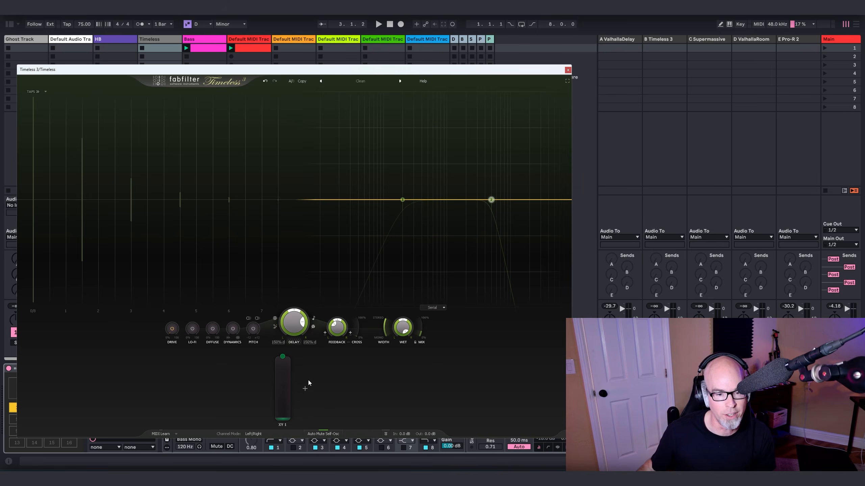
click(302, 396)
click(343, 407)
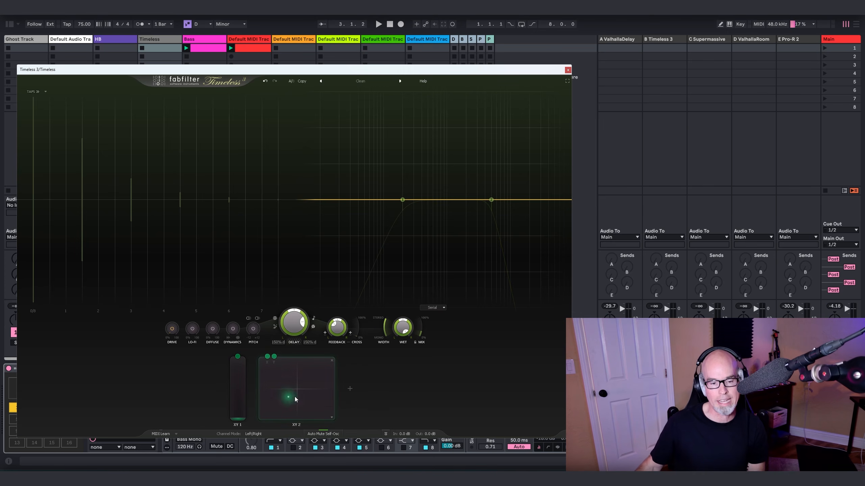
mouse_move(295, 399)
mouse_down()
mouse_move(301, 379)
mouse_move(293, 394)
mouse_up()
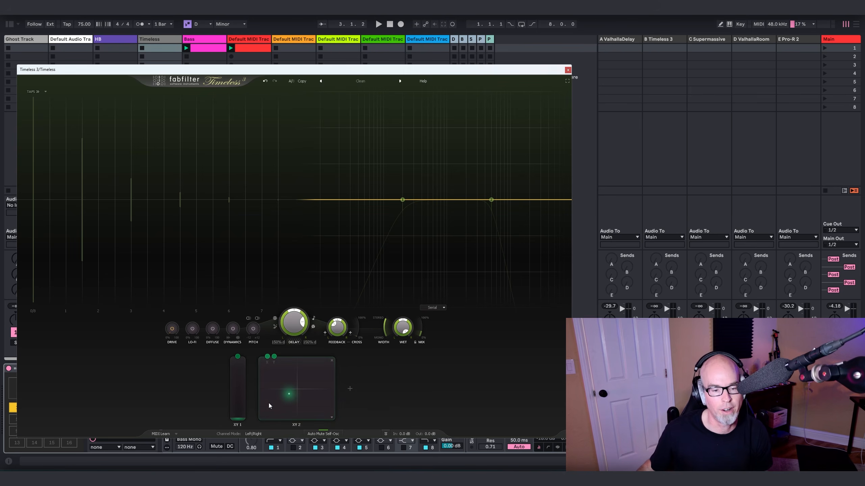
click(332, 361)
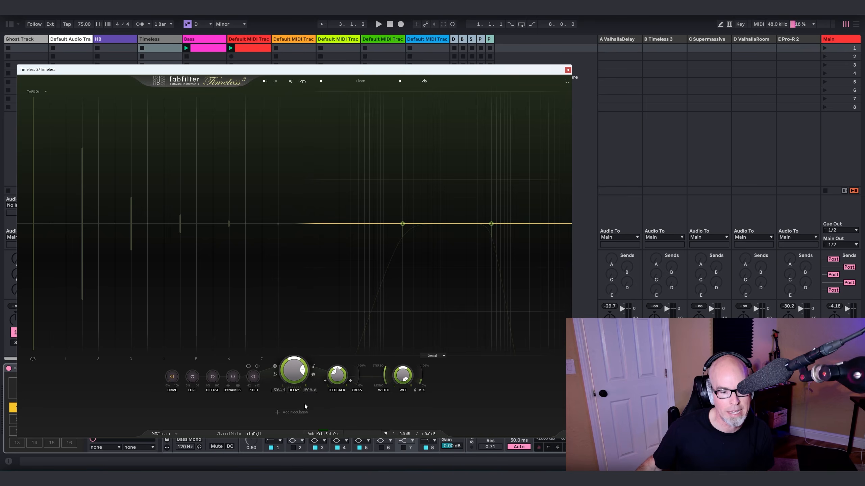
Add an XLFO modulation source and set its rate to 1/2
click(293, 412)
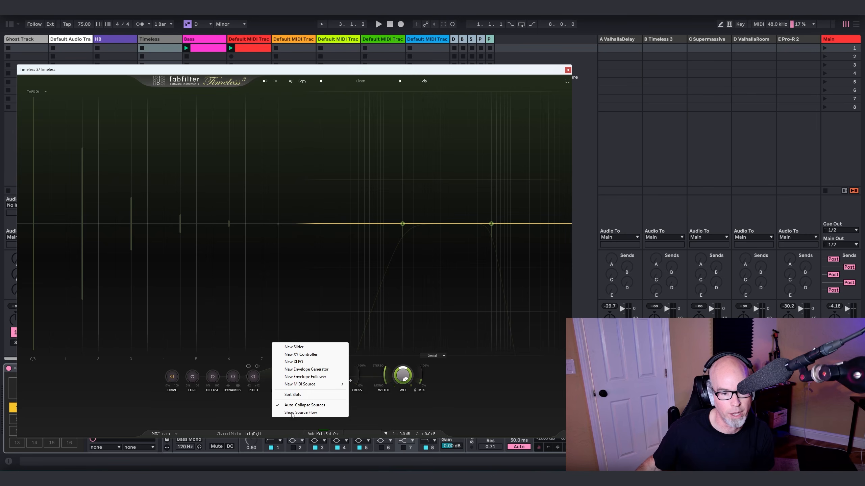
click(294, 361)
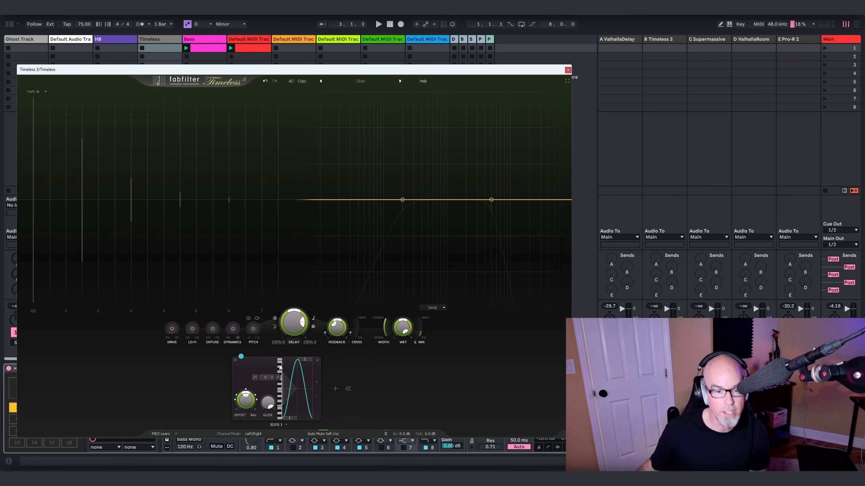
click(235, 362)
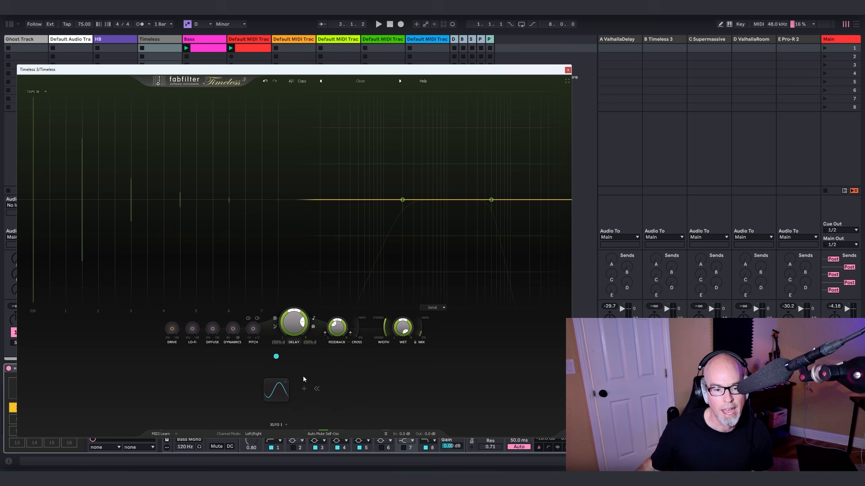
click(285, 390)
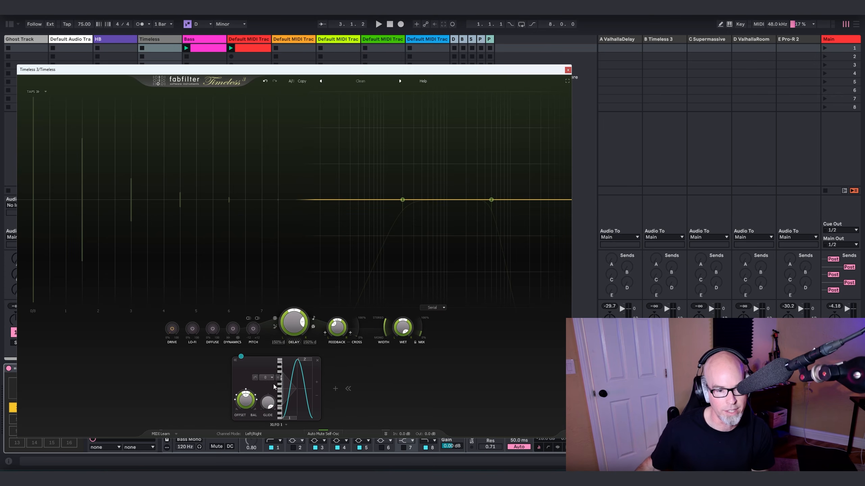
click(267, 377)
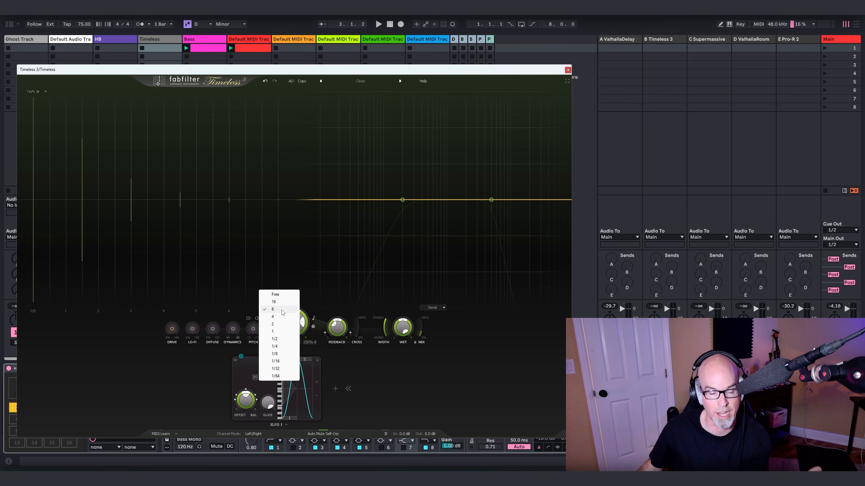
click(274, 338)
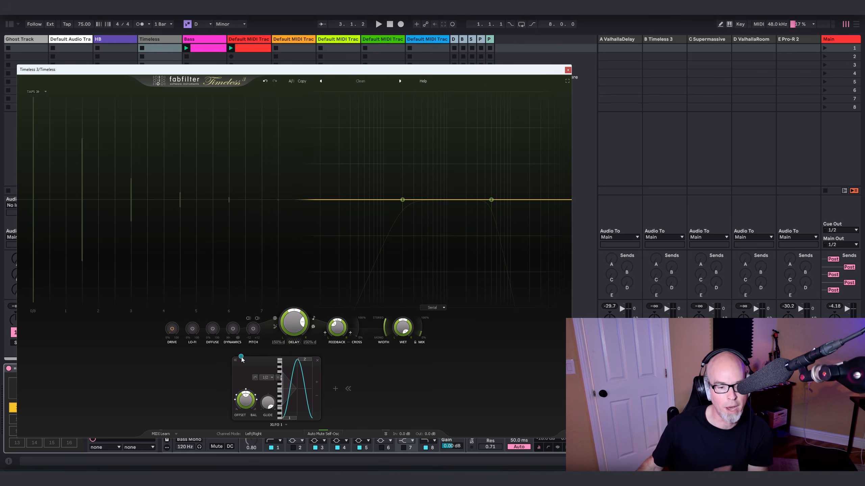
Try modulating Drive with XLFO 1 by connecting it, auditioning the track and adjusting the modulation level, and remove the connection
mouse_move(241, 359)
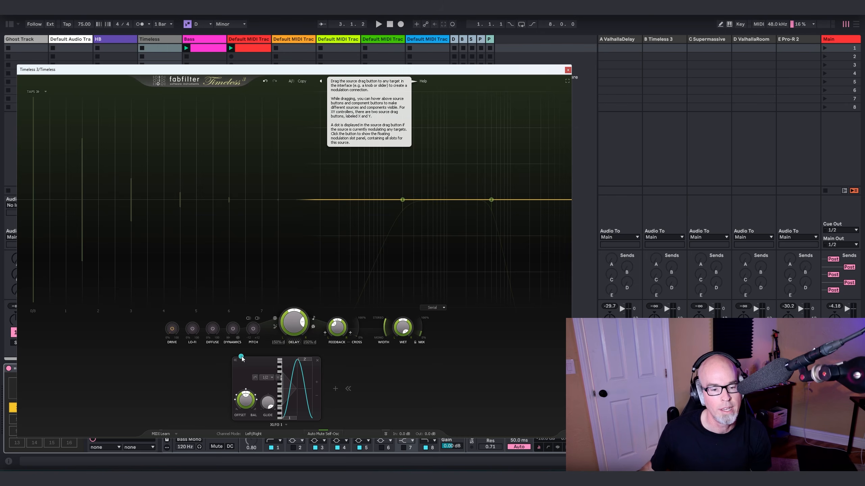
drag(242, 357, 254, 357)
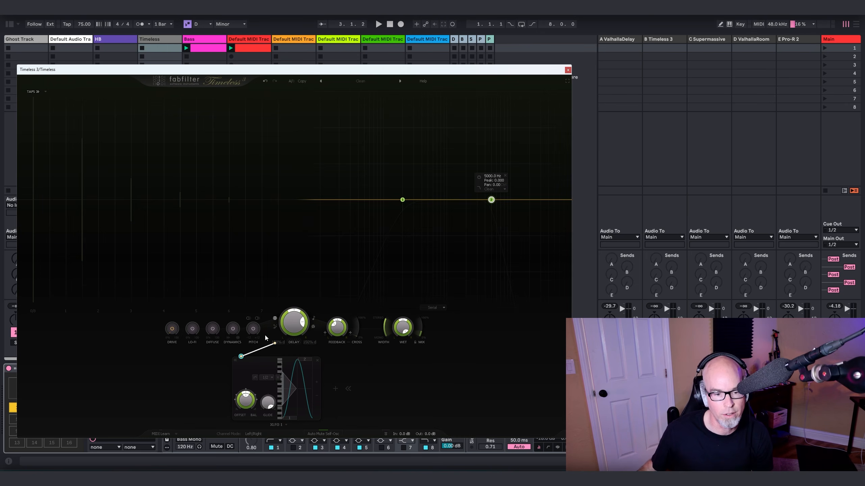
mouse_move(169, 327)
mouse_down()
mouse_move(259, 375)
mouse_move(175, 329)
mouse_up()
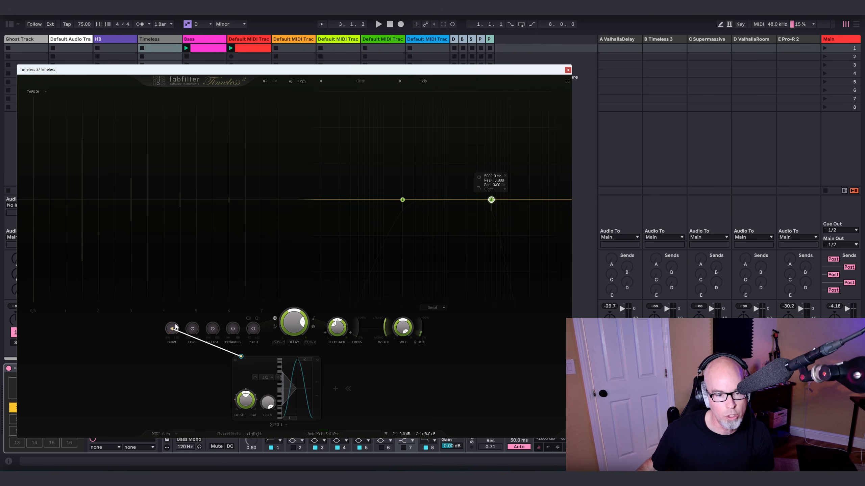
drag(175, 328, 172, 329)
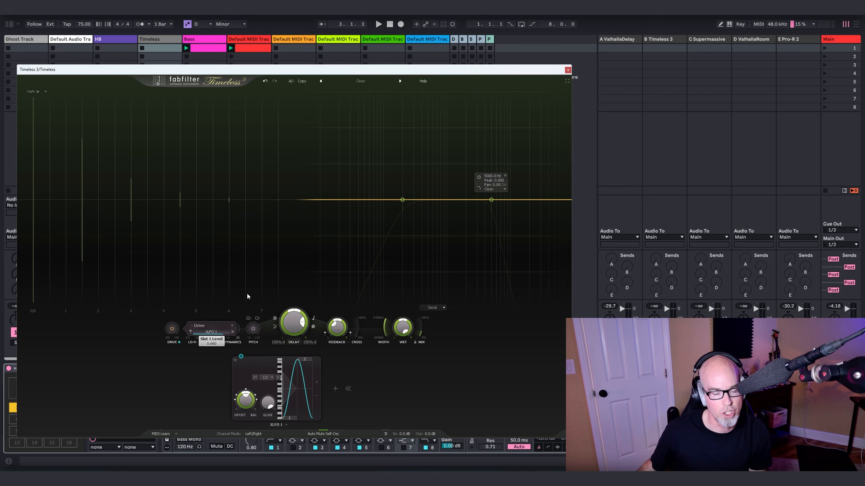
key(space)
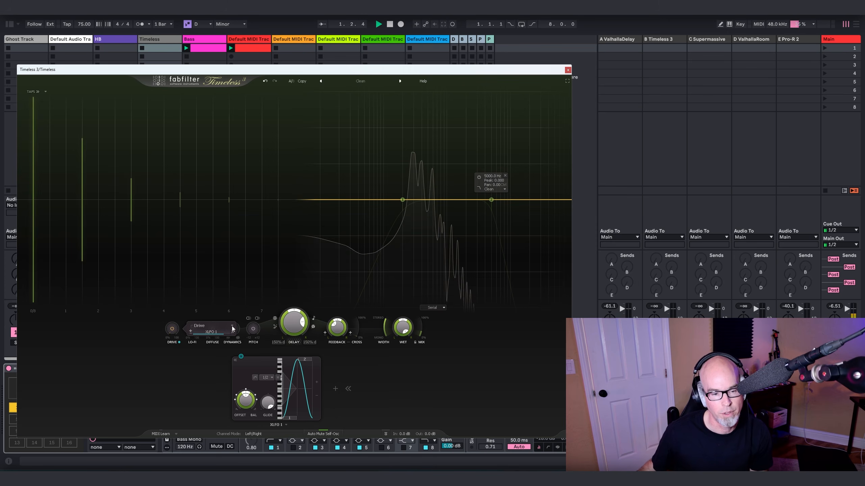
drag(223, 334, 229, 333)
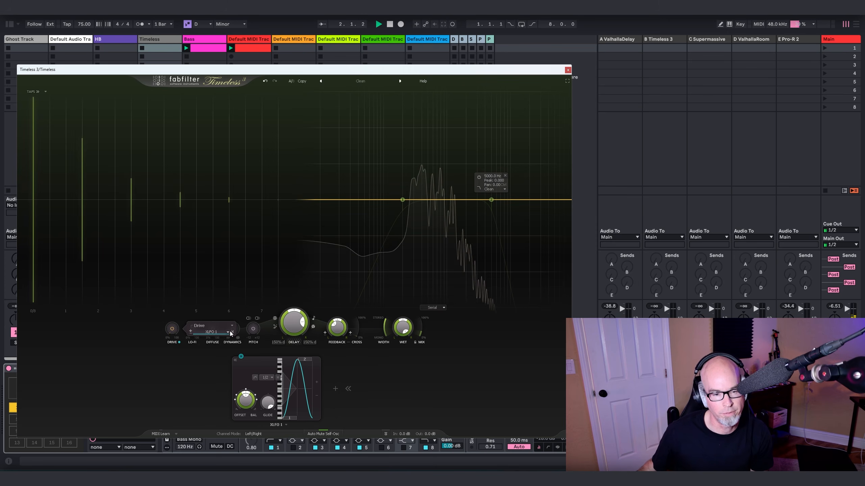
click(234, 332)
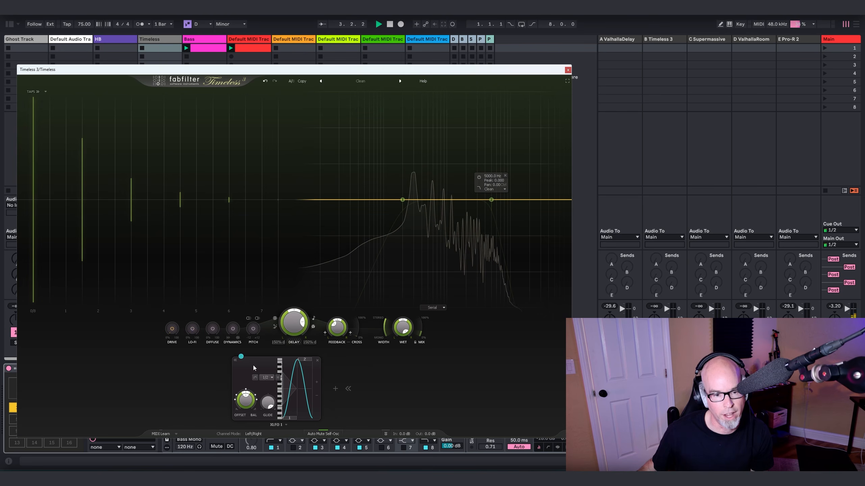
Connect XLFO 1 to Lo-Fi and raise the modulation level
drag(241, 356, 195, 331)
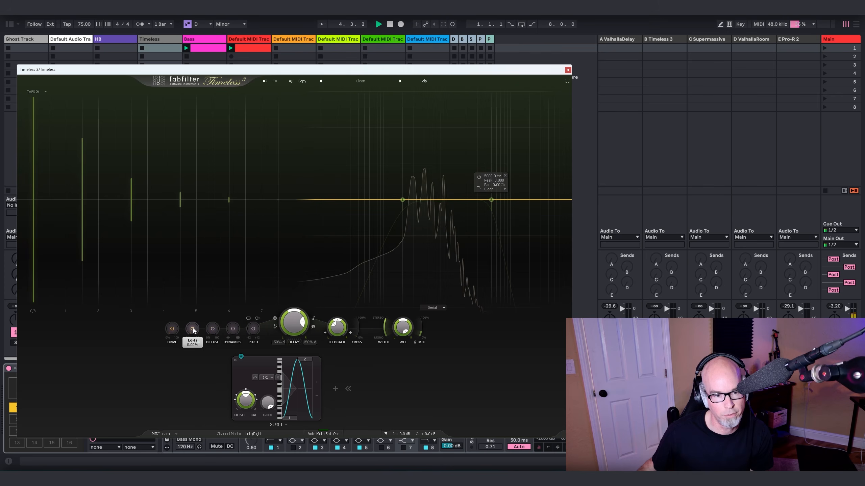
mouse_move(199, 341)
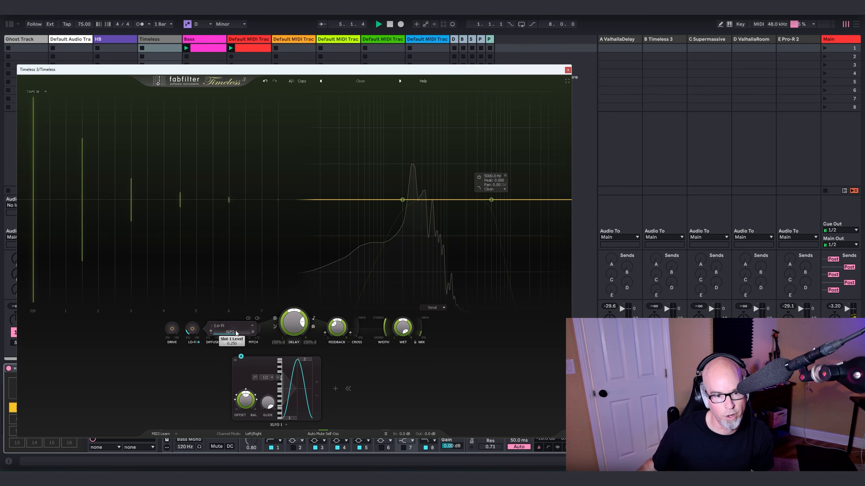
drag(253, 323, 286, 307)
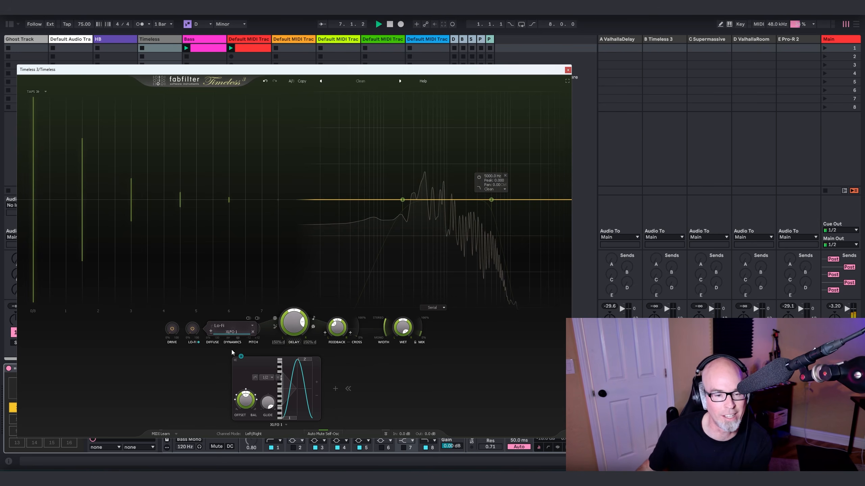
Compare XLFO 1 rates of 1/64 and 2, and set the rate to 8
click(265, 377)
click(265, 378)
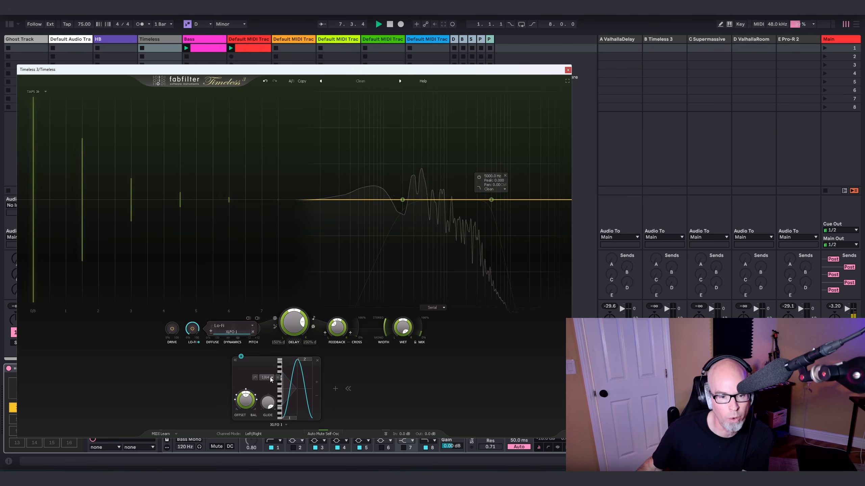
click(270, 377)
click(279, 324)
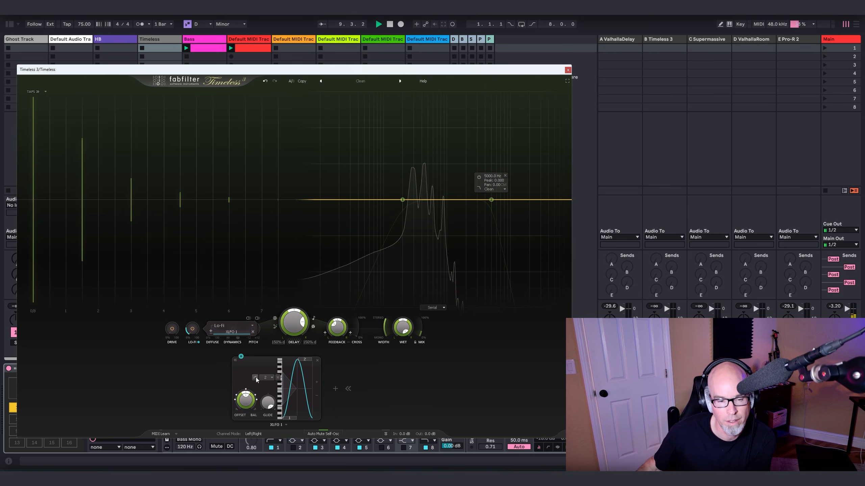
mouse_move(256, 380)
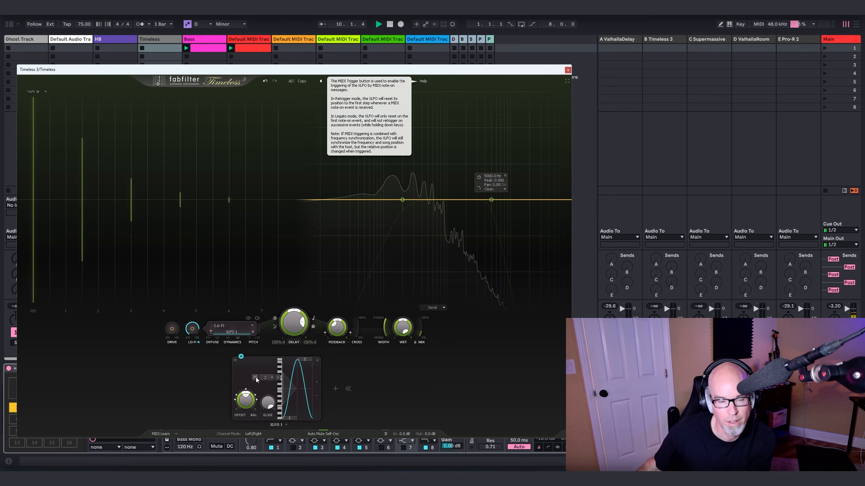
click(267, 378)
click(275, 376)
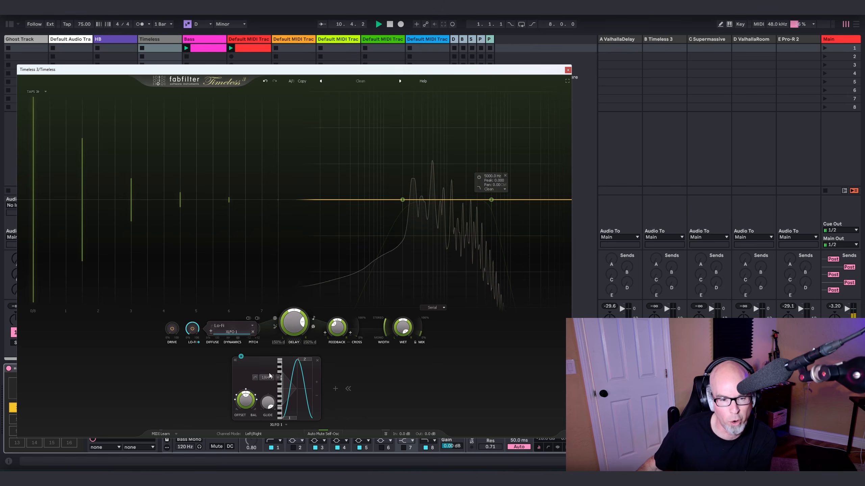
click(268, 377)
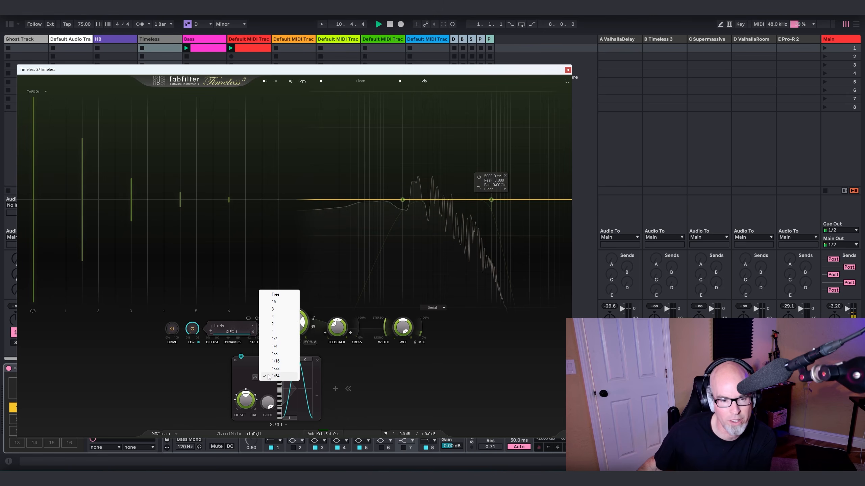
click(273, 309)
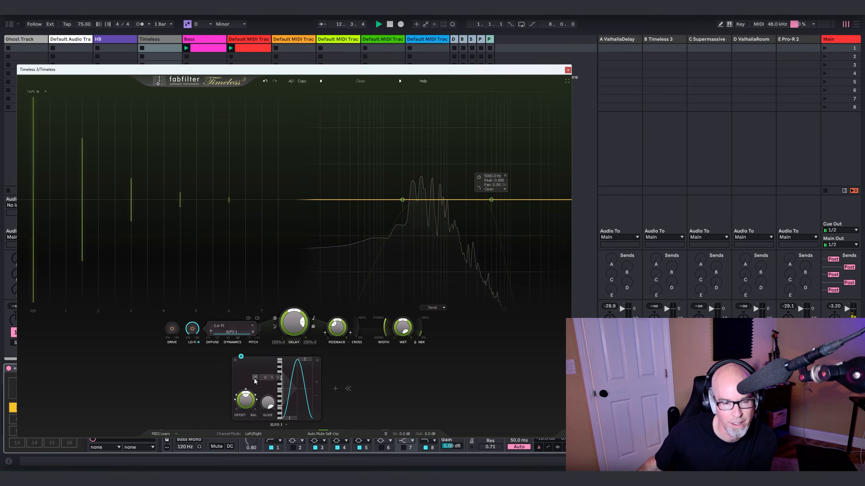
mouse_move(254, 381)
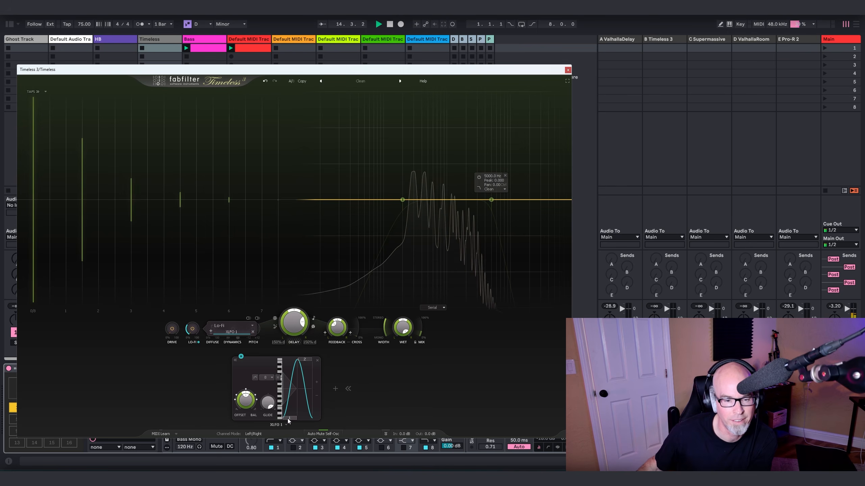
Raise XLFO 1's first step to mid-level, add a third step, and check the glide shape choices
drag(288, 419, 290, 386)
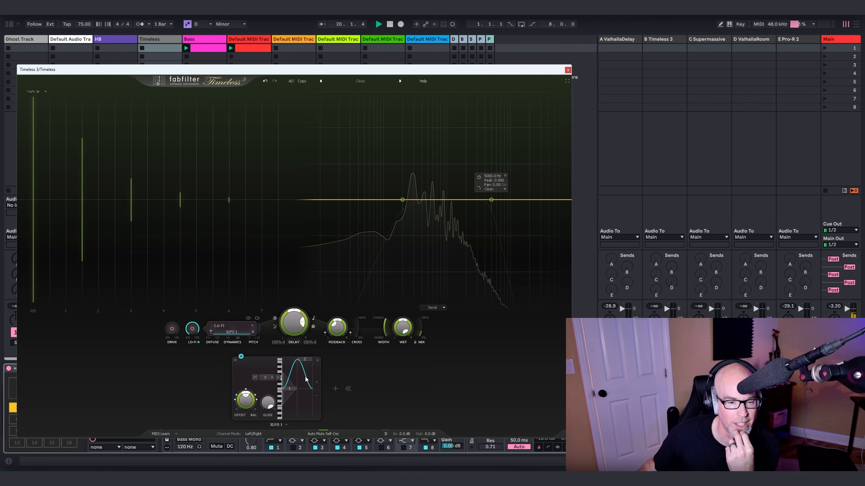
click(235, 360)
click(275, 388)
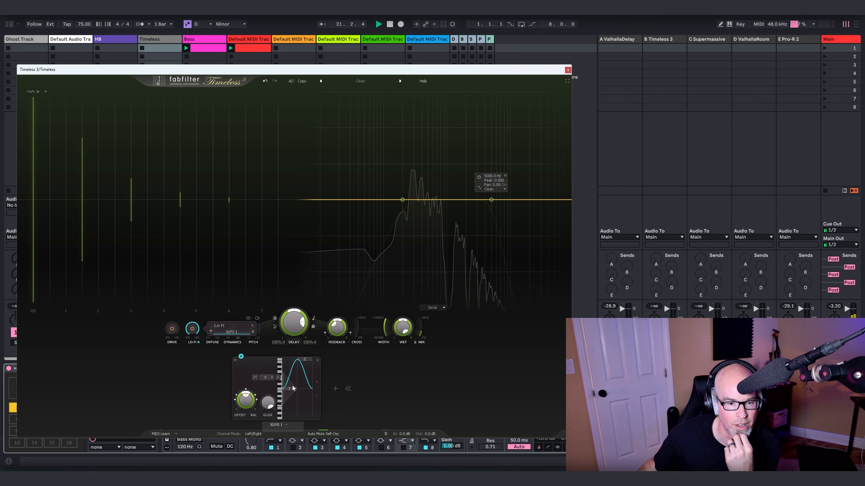
click(316, 382)
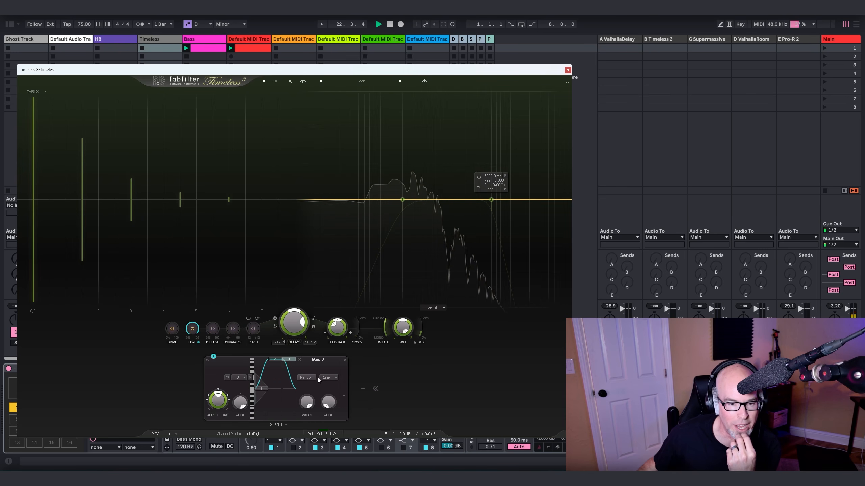
click(327, 378)
click(309, 394)
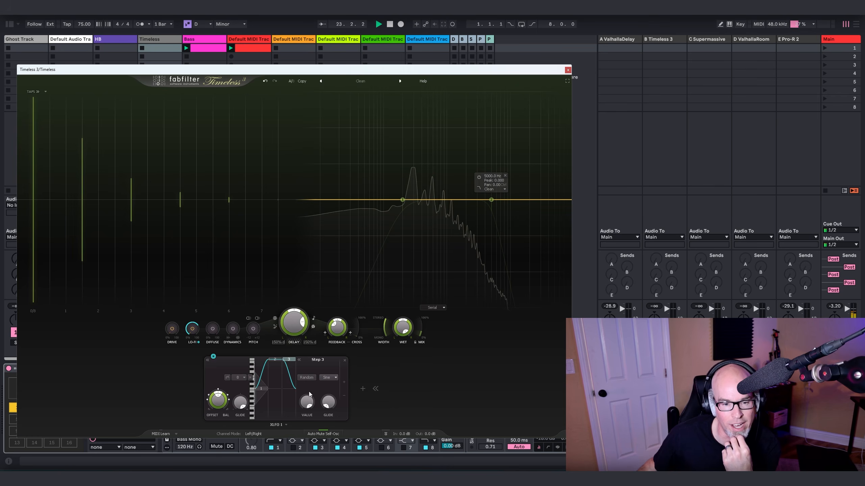
Remove the edited XLFO and add a fresh XLFO modulation source
click(299, 361)
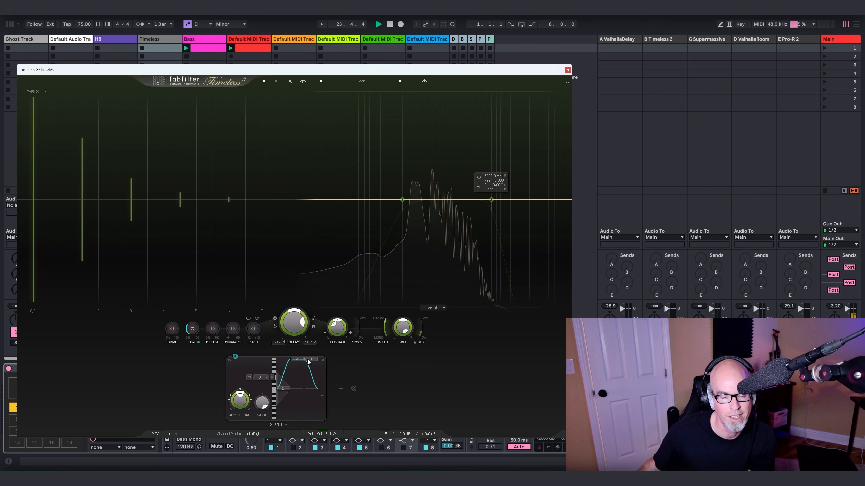
click(321, 362)
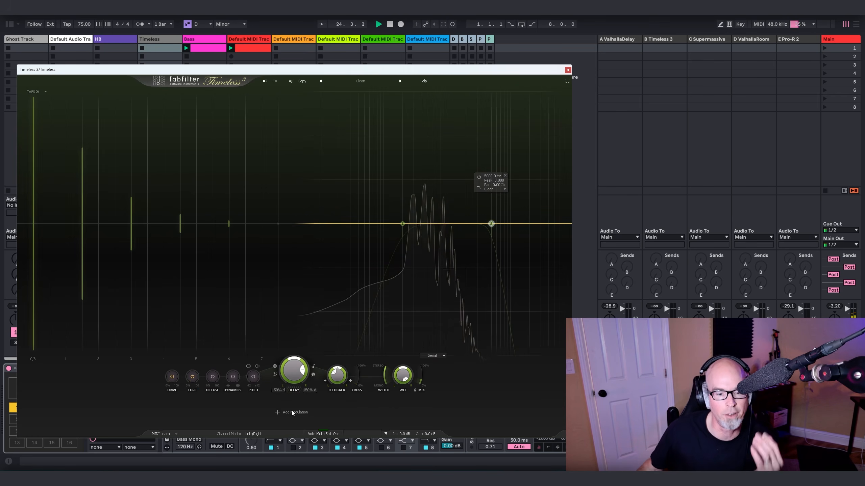
click(293, 411)
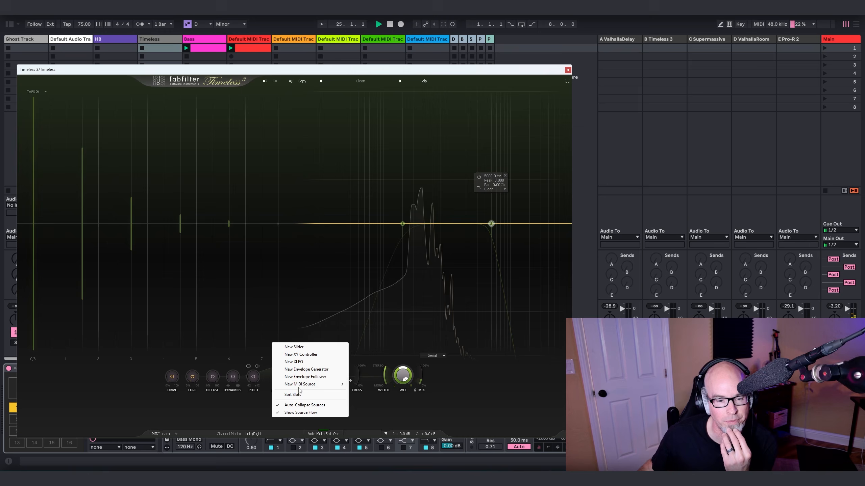
click(303, 363)
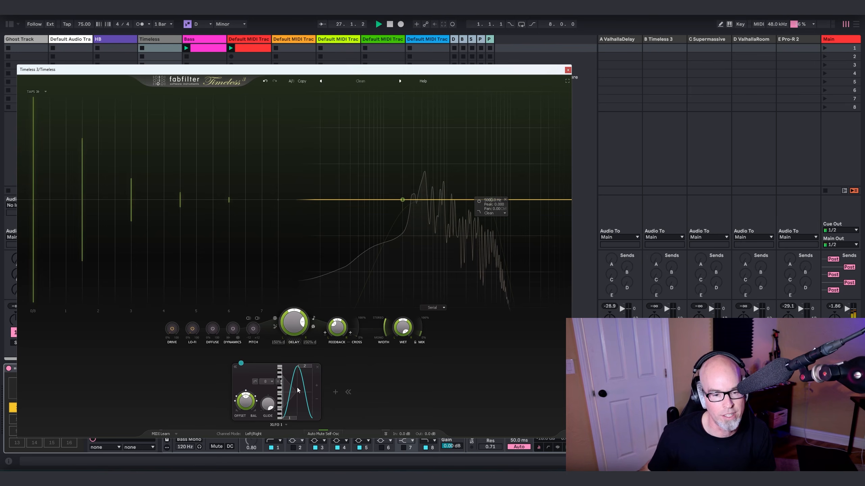
Raise the new XLFO's first step to mid-level and route the XLFO to Diffuse with an increased modulation level
drag(293, 418, 294, 392)
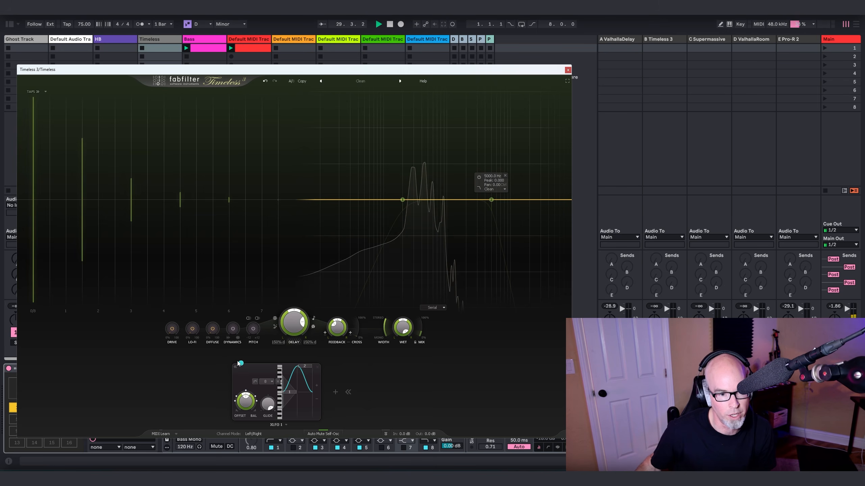
drag(241, 363, 278, 328)
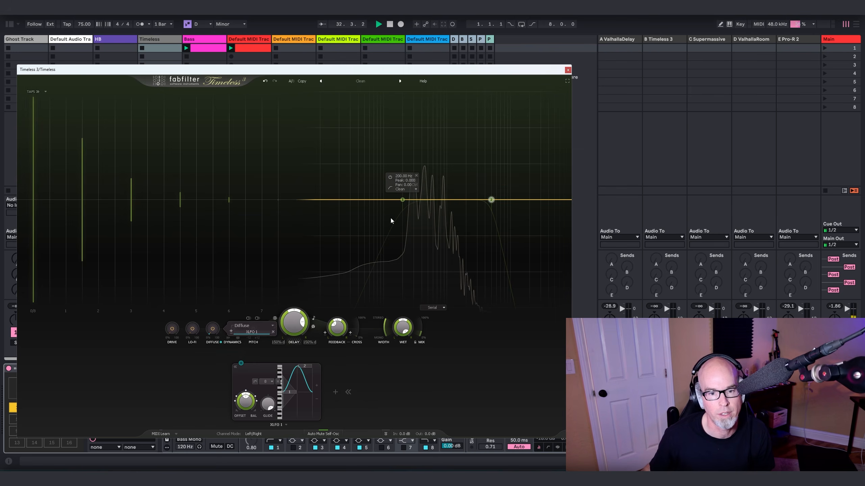
Enable the 200 Hz and 5000 Hz filters and raise the Mix amount
click(389, 177)
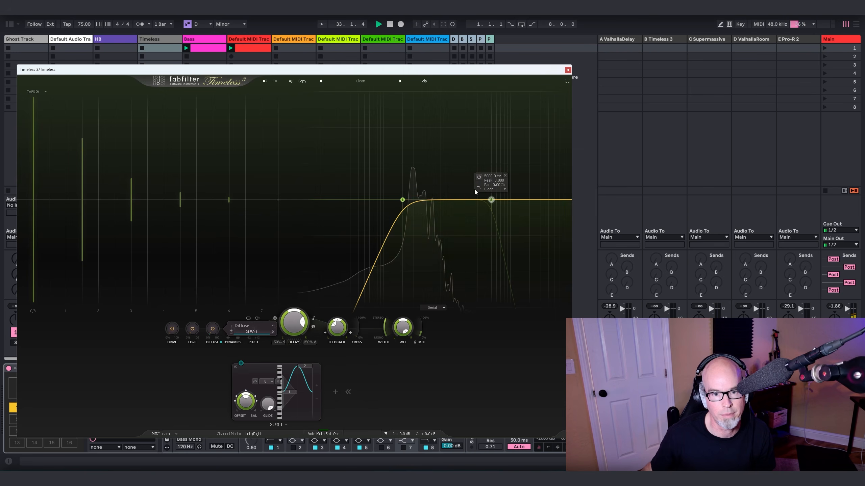
click(479, 177)
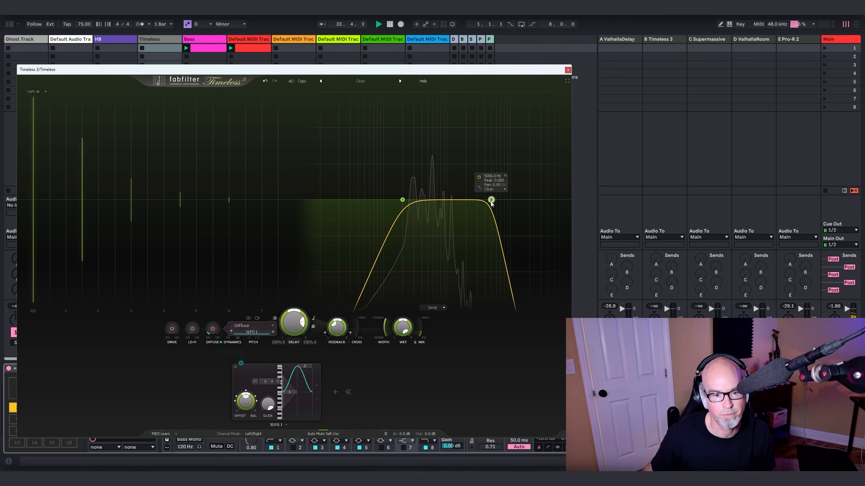
mouse_move(423, 333)
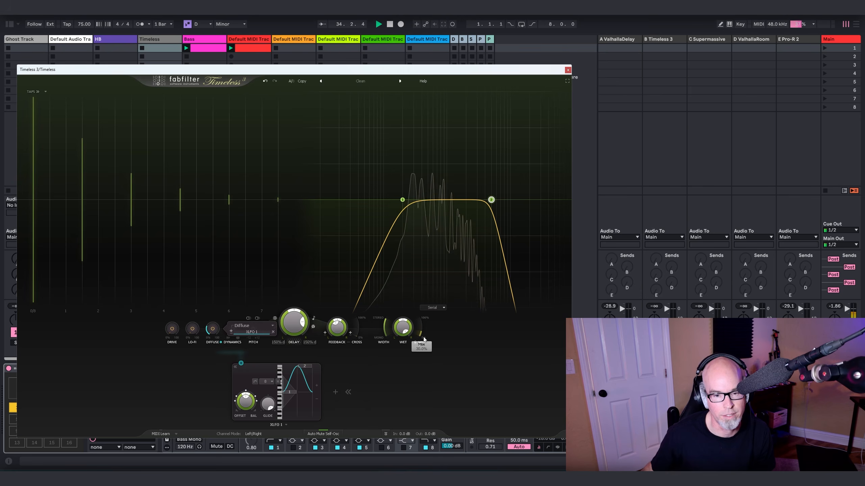
drag(423, 334, 425, 308)
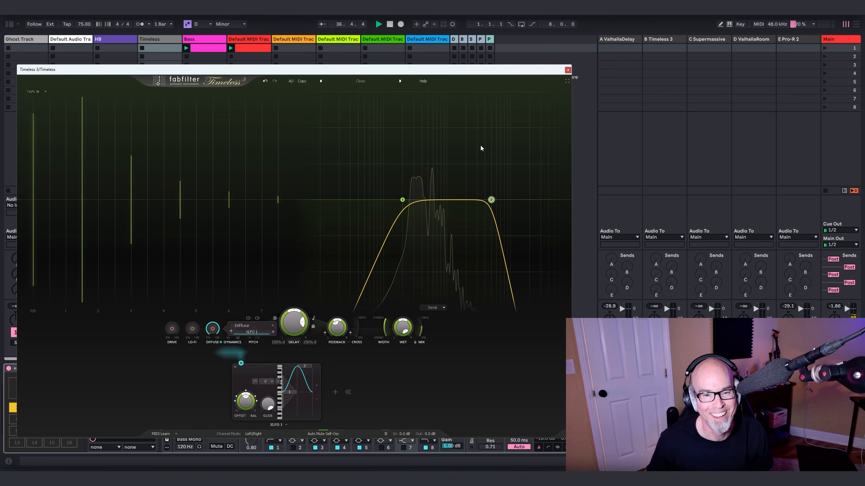
Move the lower filter's cutoff up to about 262 Hz
mouse_move(410, 201)
drag(409, 200, 411, 199)
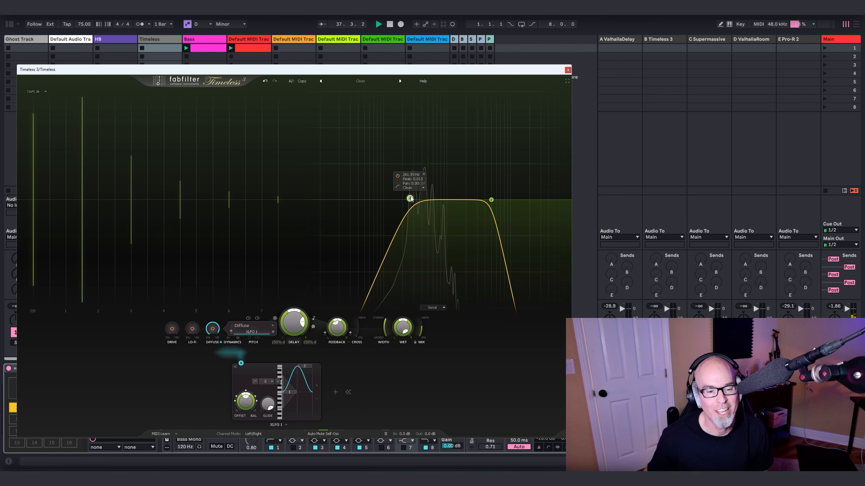
Try adding a second XLFO, collapse its view, and remove it
click(335, 392)
click(352, 342)
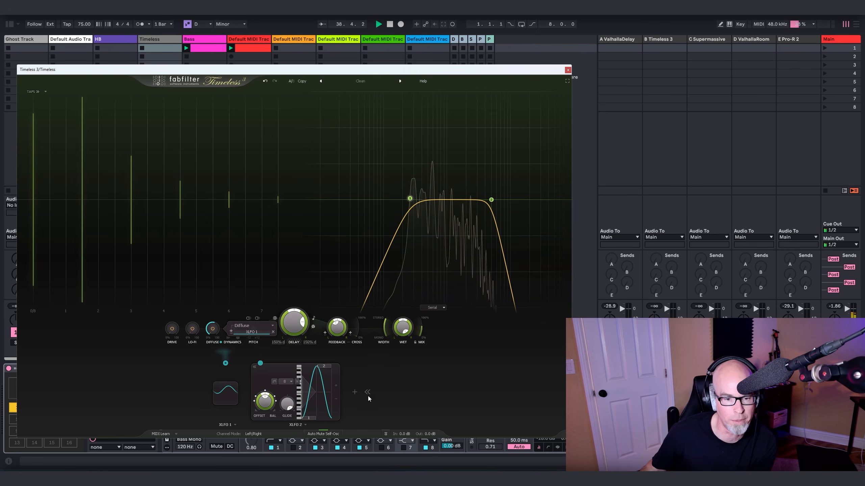
click(255, 367)
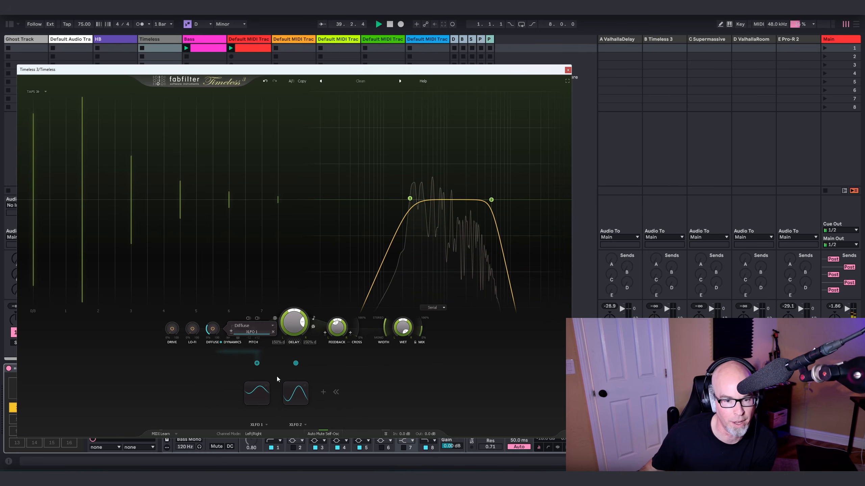
click(305, 385)
Add an XY controller, route its vertical axis to Lo-Fi, and set that axis to about 0.37
click(304, 393)
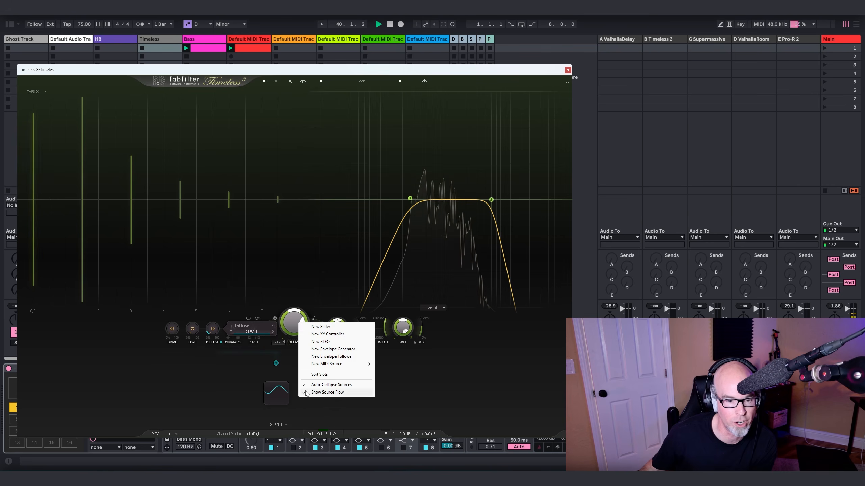
click(333, 371)
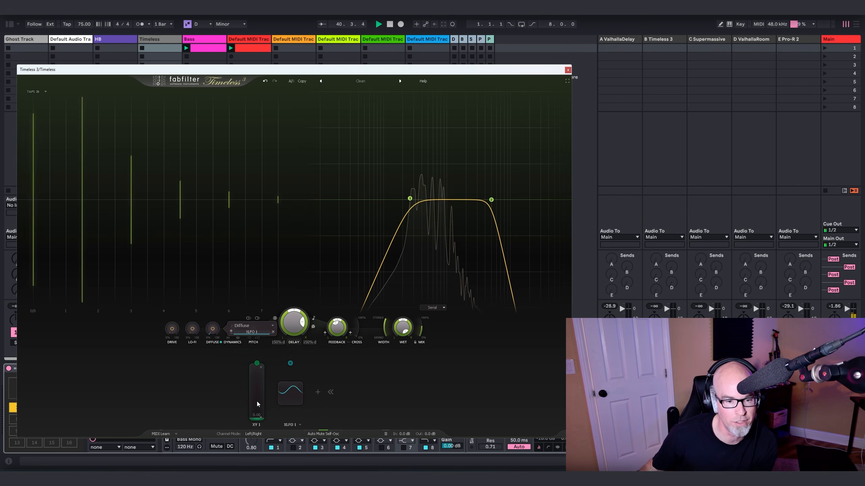
drag(257, 363, 192, 329)
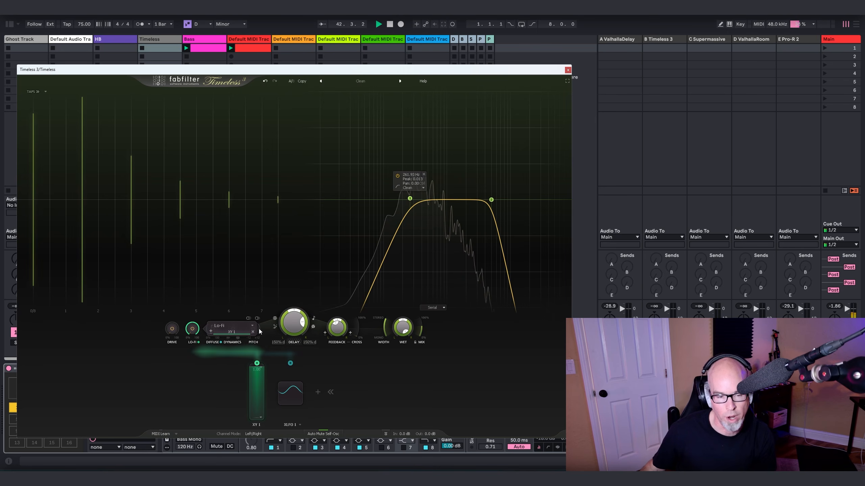
drag(258, 369, 261, 399)
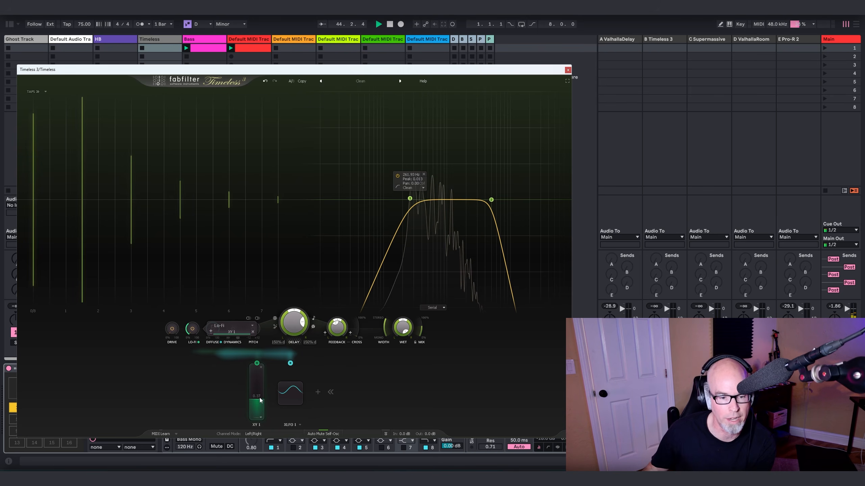
Expose the XY controller's vertical axis as a parameter on the Timeless 3 device and set it there to about 0.615
click(567, 69)
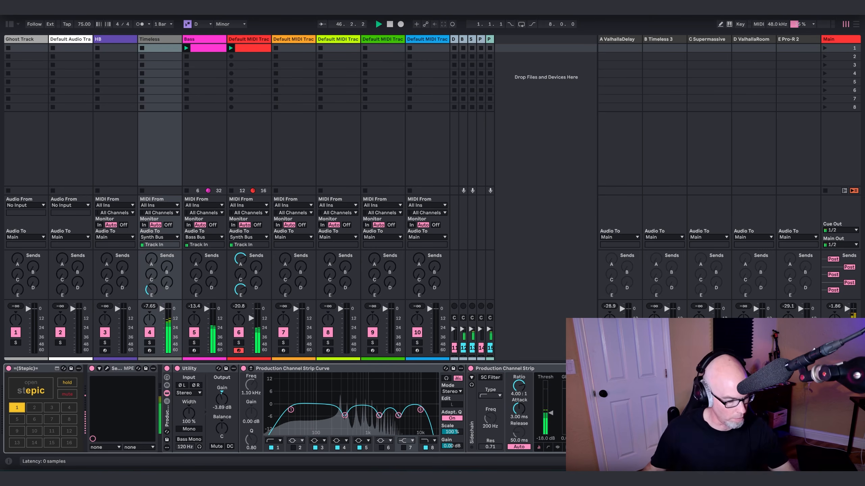
click(755, 368)
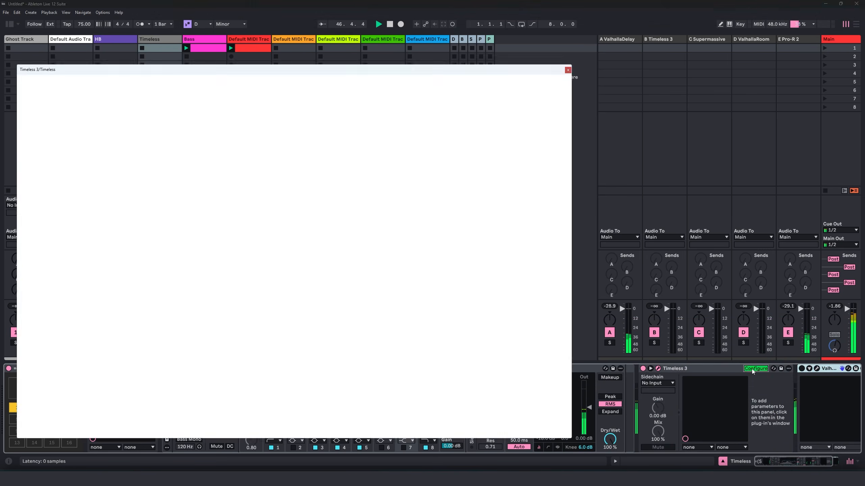
drag(262, 365, 259, 388)
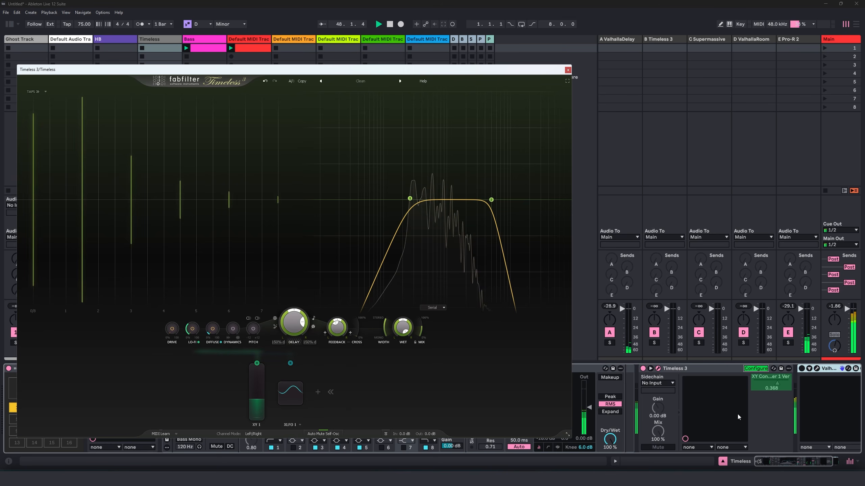
click(748, 368)
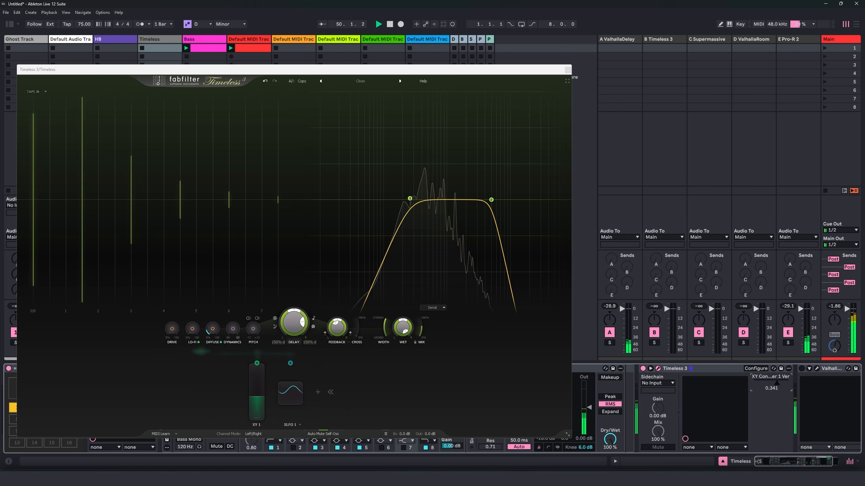
drag(788, 383, 782, 383)
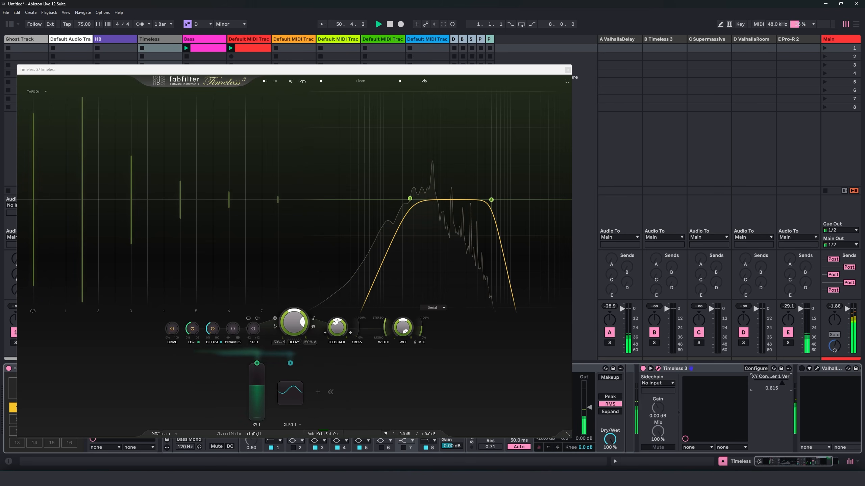
Show the delay tap editor and add a tap at 25%, lowered to about -29 dB and panned left
click(568, 70)
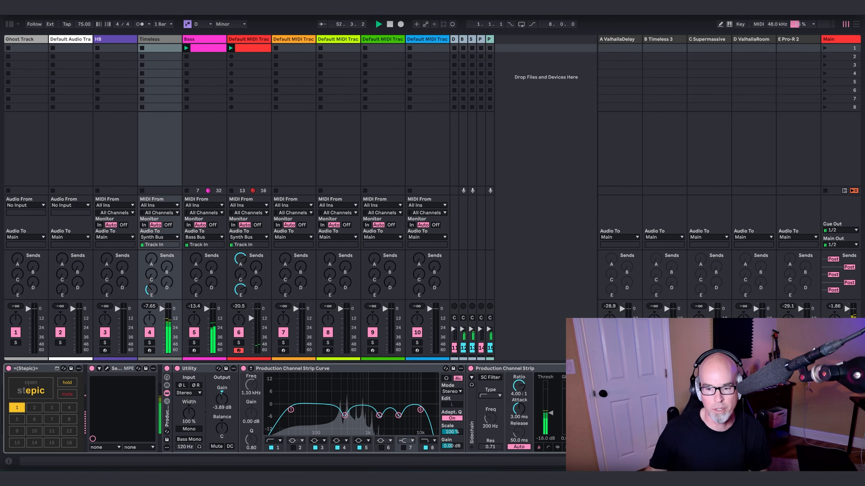
click(710, 368)
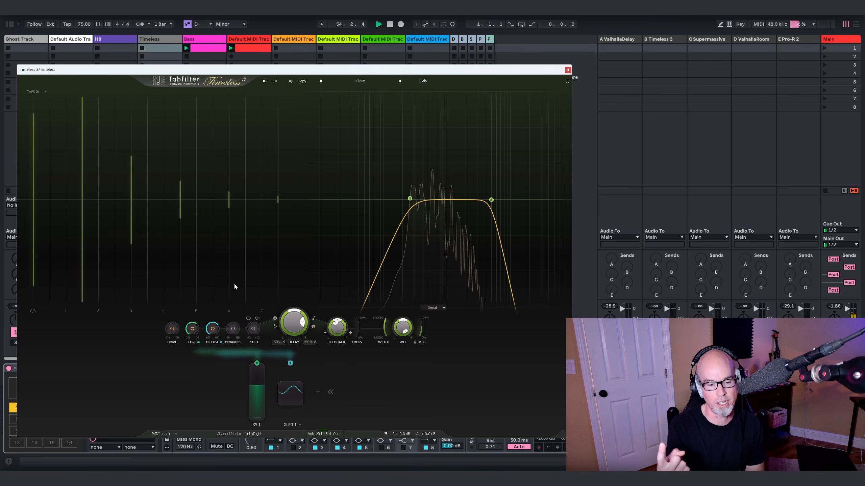
click(33, 92)
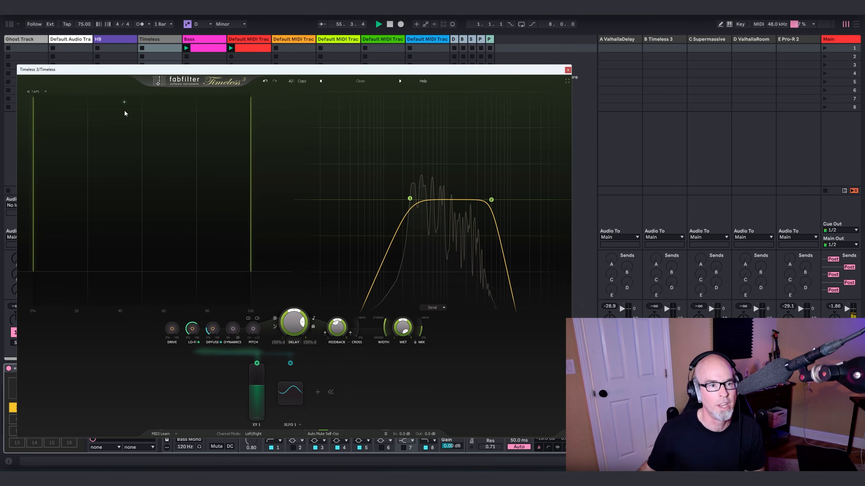
click(88, 106)
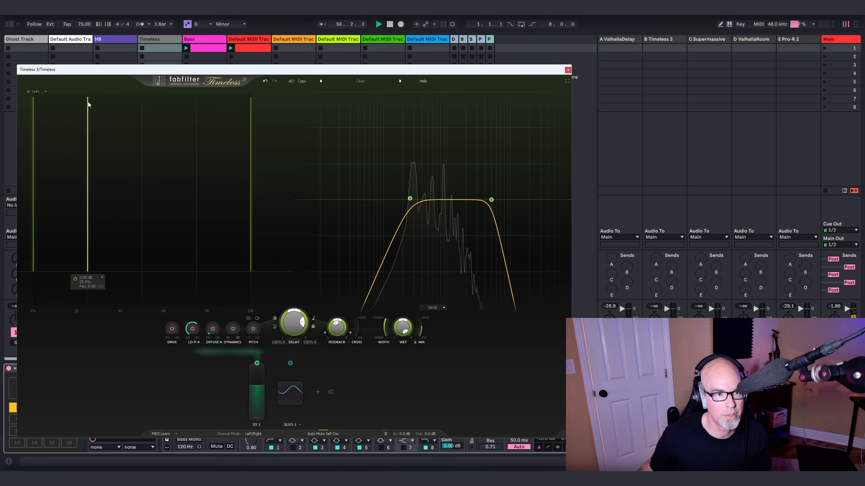
drag(87, 152, 87, 291)
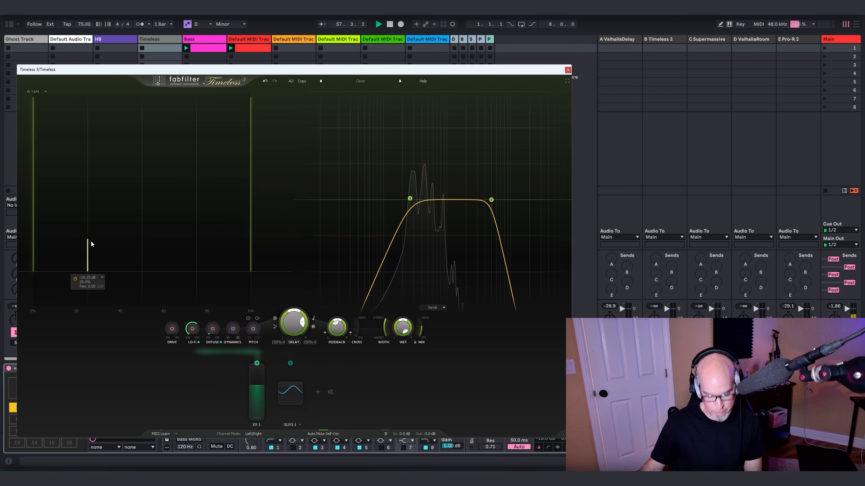
drag(90, 240, 49, 238)
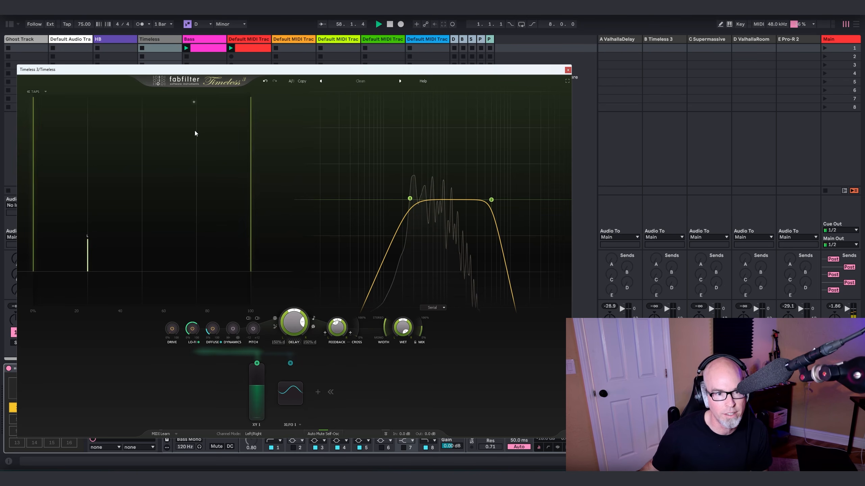
Add a delay tap at 75% with a slightly lowered level and right panning, and return to the echo display
click(196, 102)
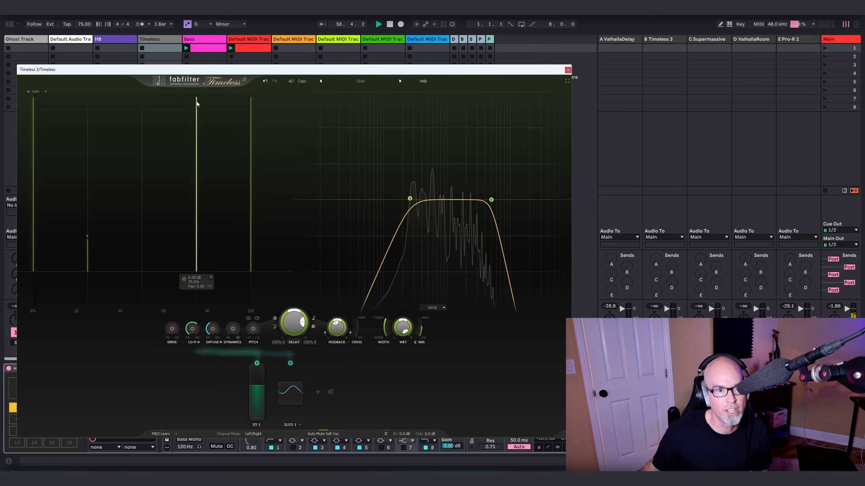
drag(196, 104, 196, 136)
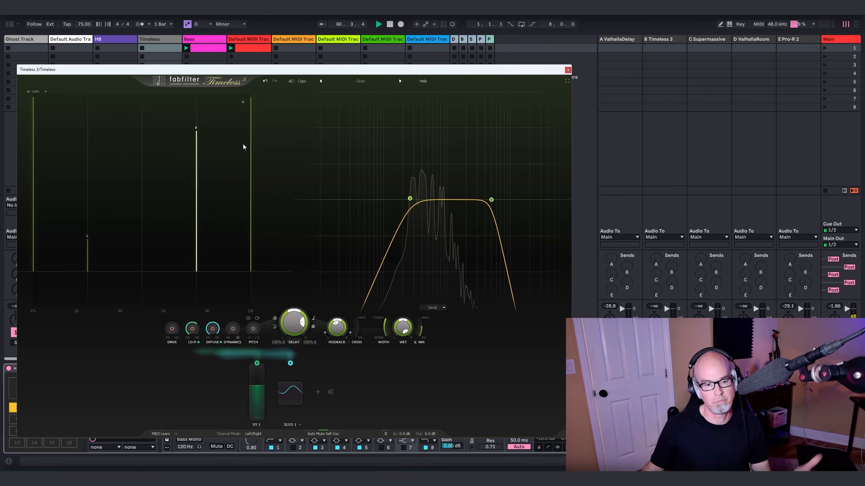
click(28, 91)
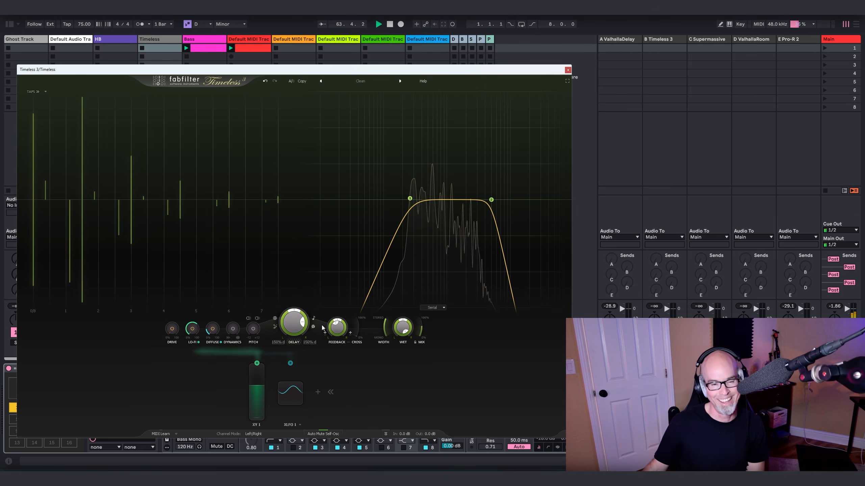
mouse_move(334, 331)
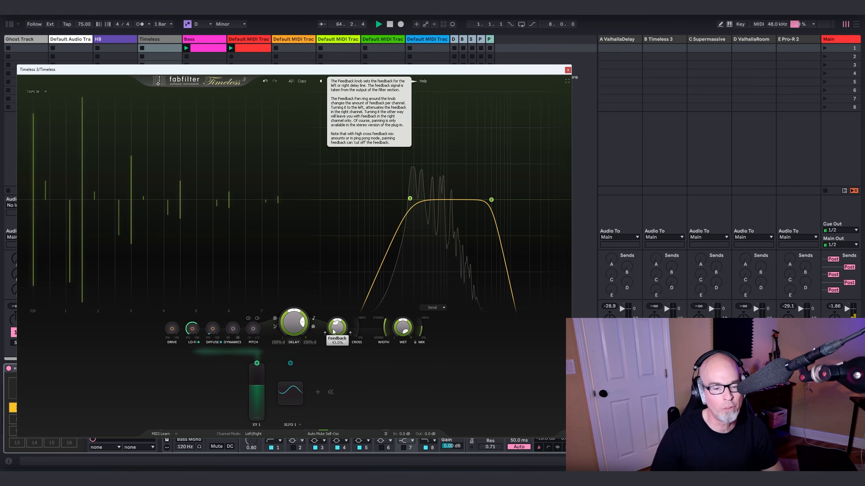